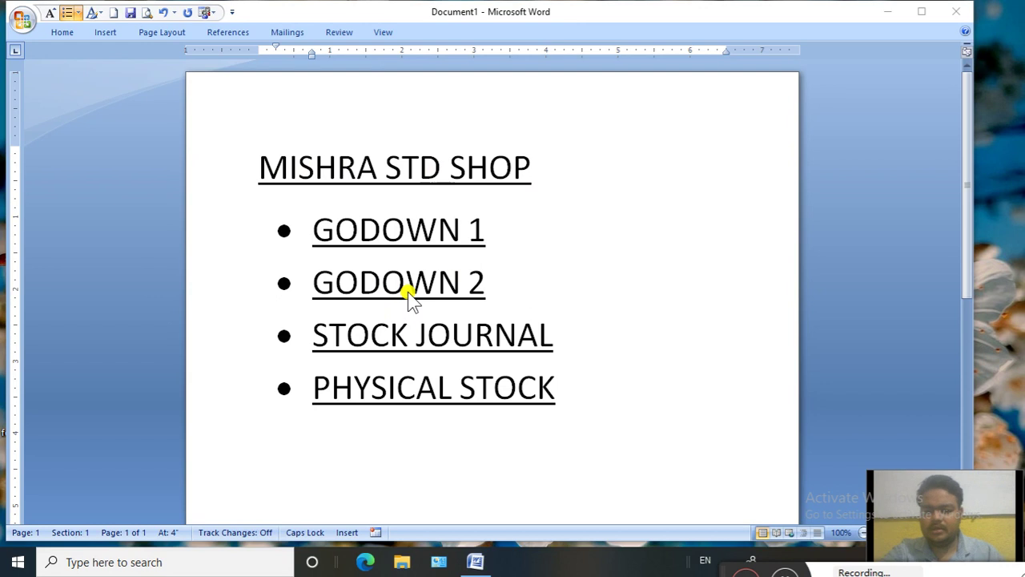
- Add a new bullet reading MAIN LOCATION directly below the GODOWN 2 bullet
left_click(485, 286)
left_click(488, 282)
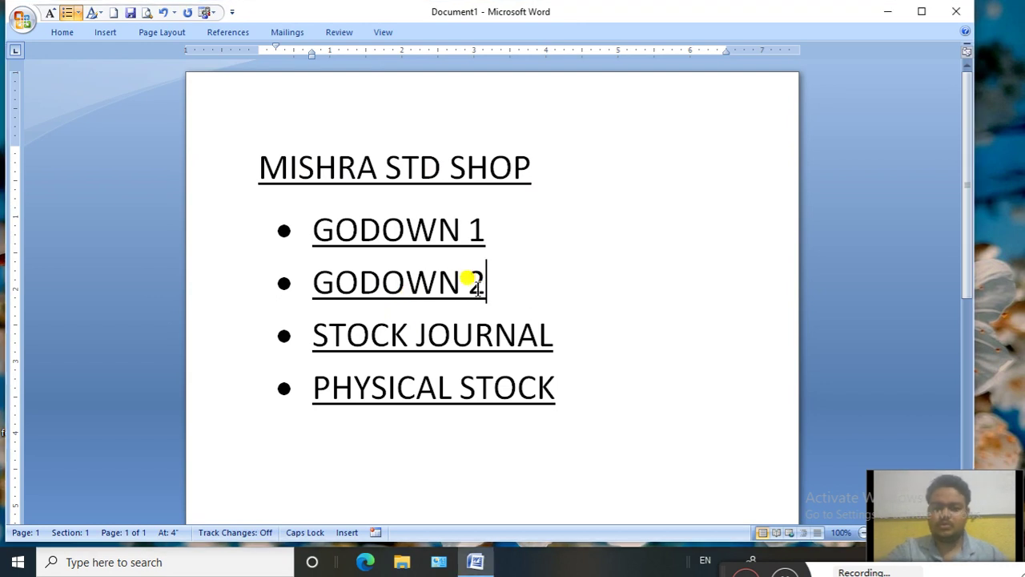
key("Return")
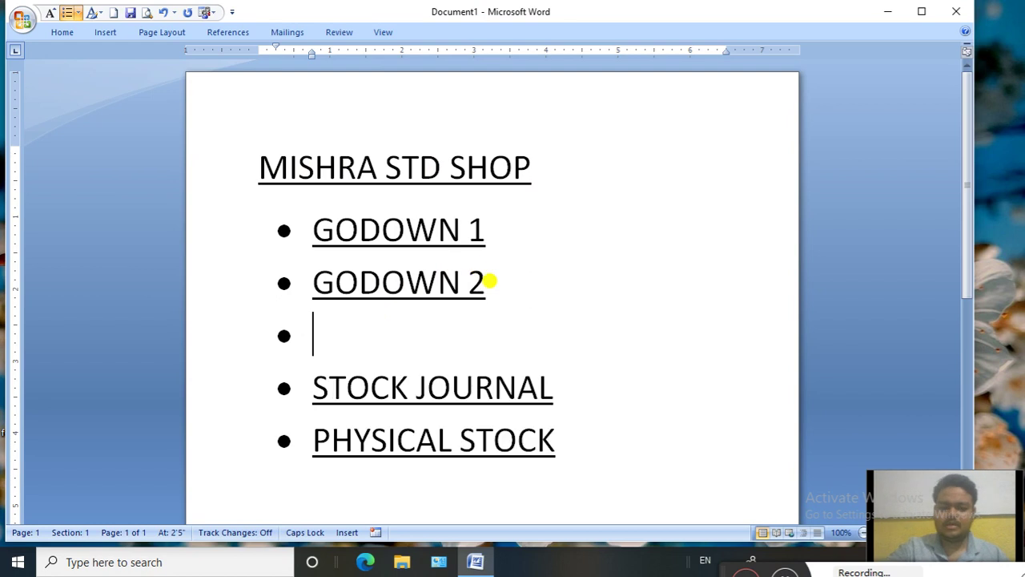
type("MAIN")
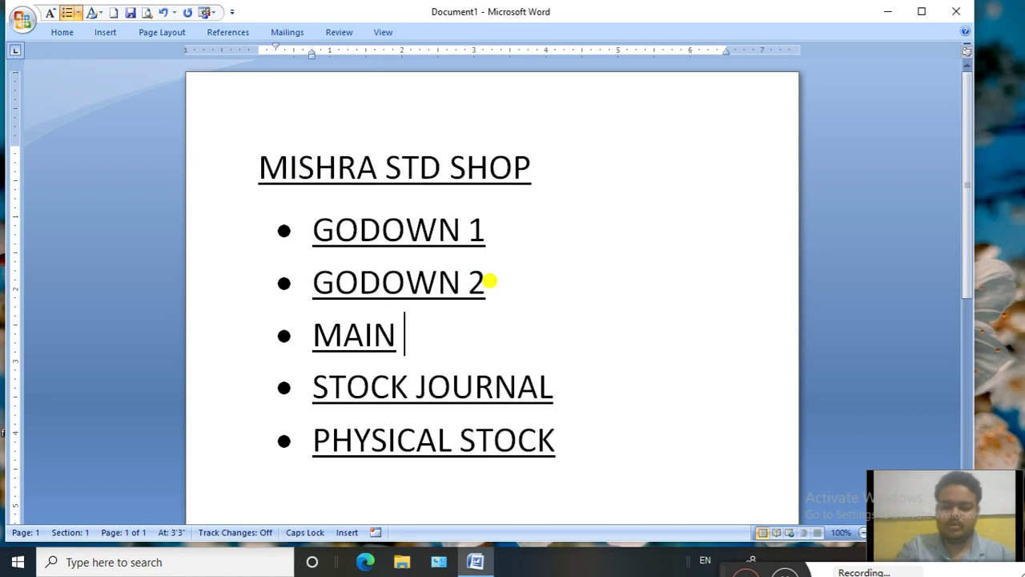
type(" LOCA")
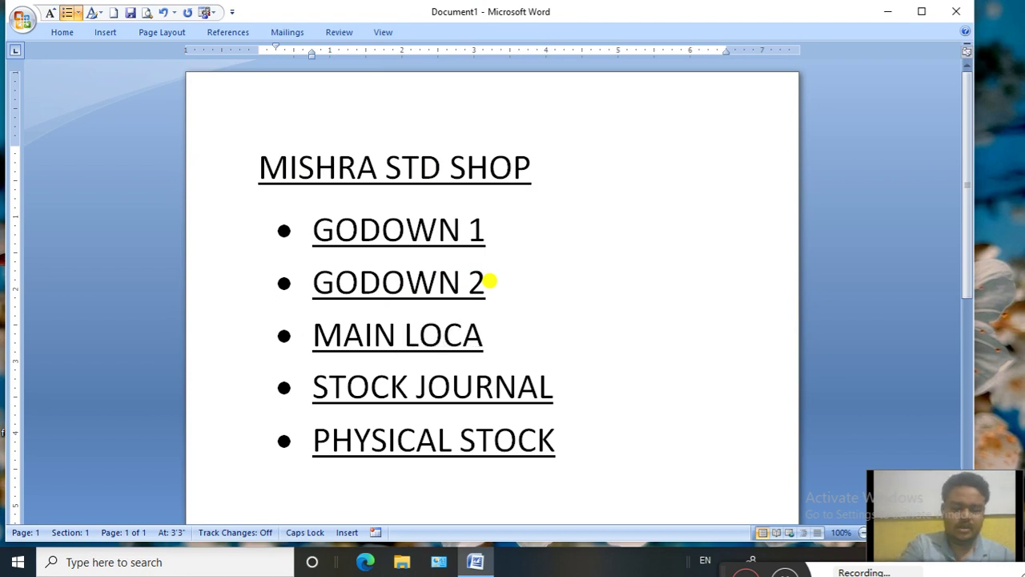
type("TION")
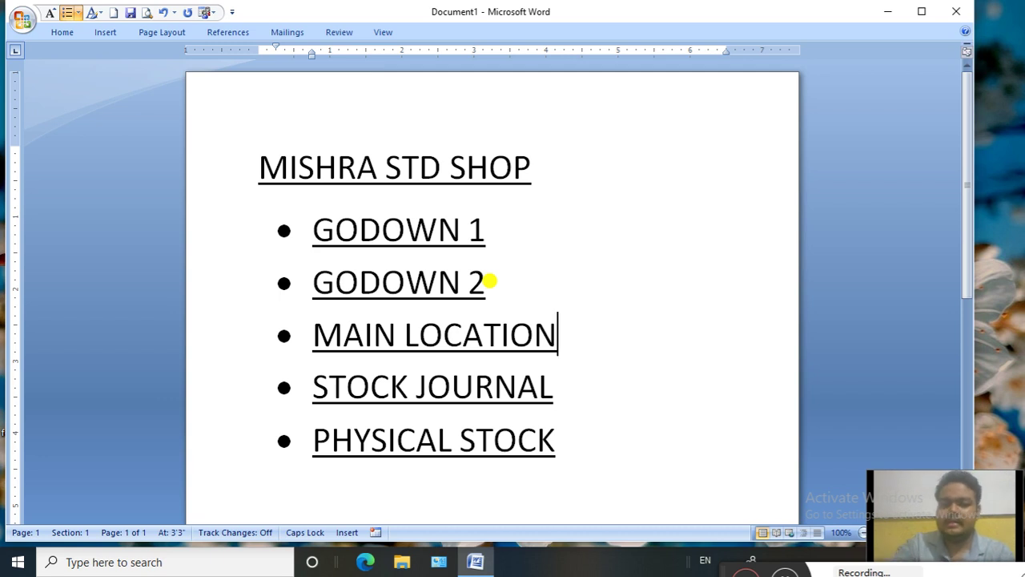
- Append (CUPAN) to the GODOWN 1 bullet
left_click(494, 237)
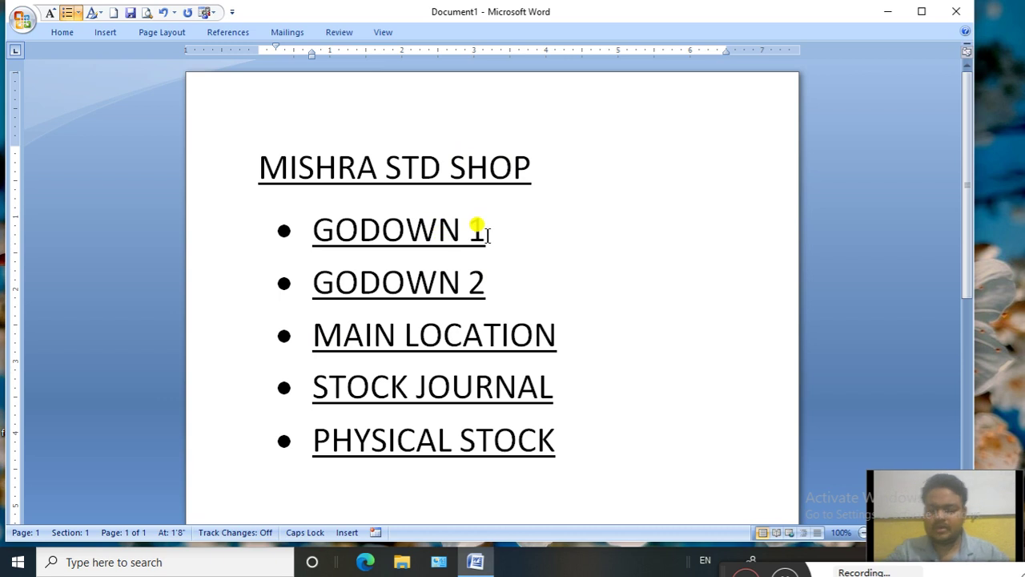
type("(CUPAN")
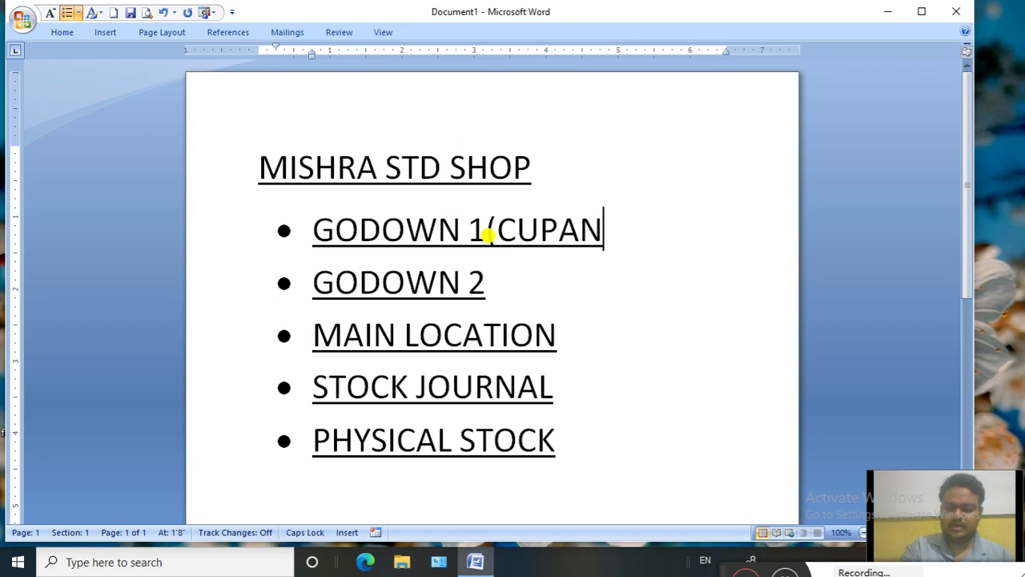
type(")")
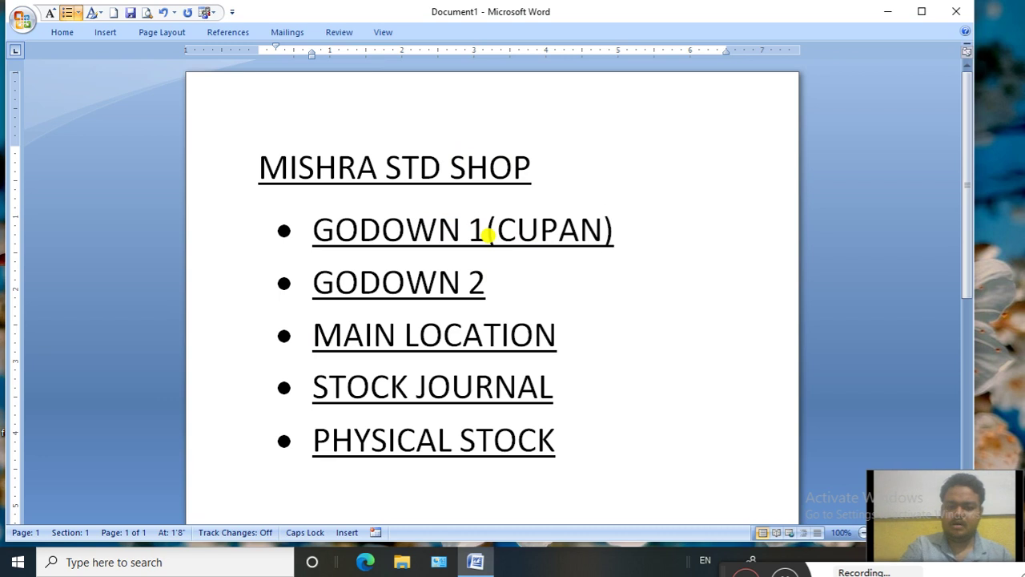
- Append (MOBILE) to the GODOWN 2 bullet and (SALE) to the MAIN LOCATION bullet
left_click(540, 301)
type("(")
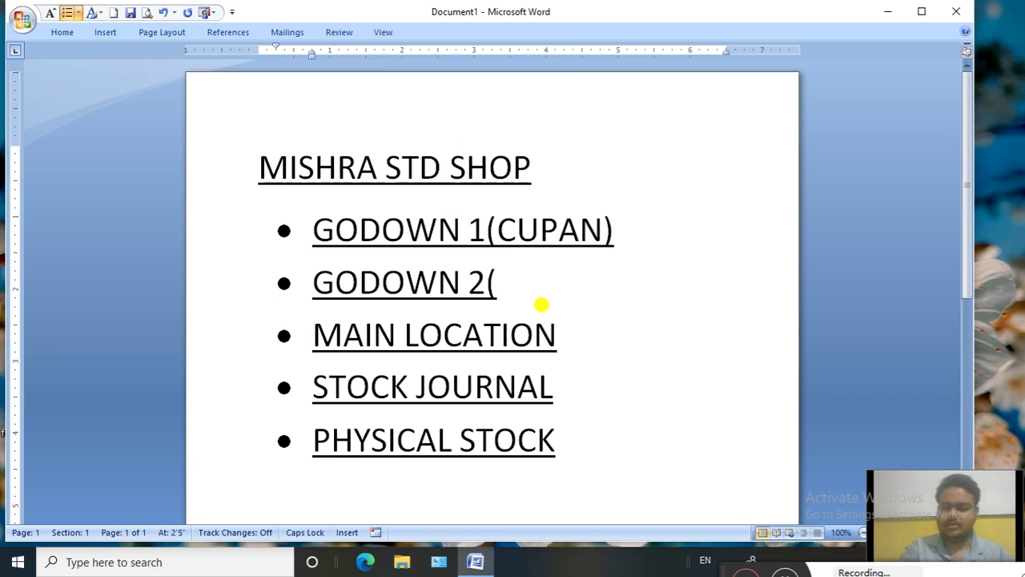
type("M")
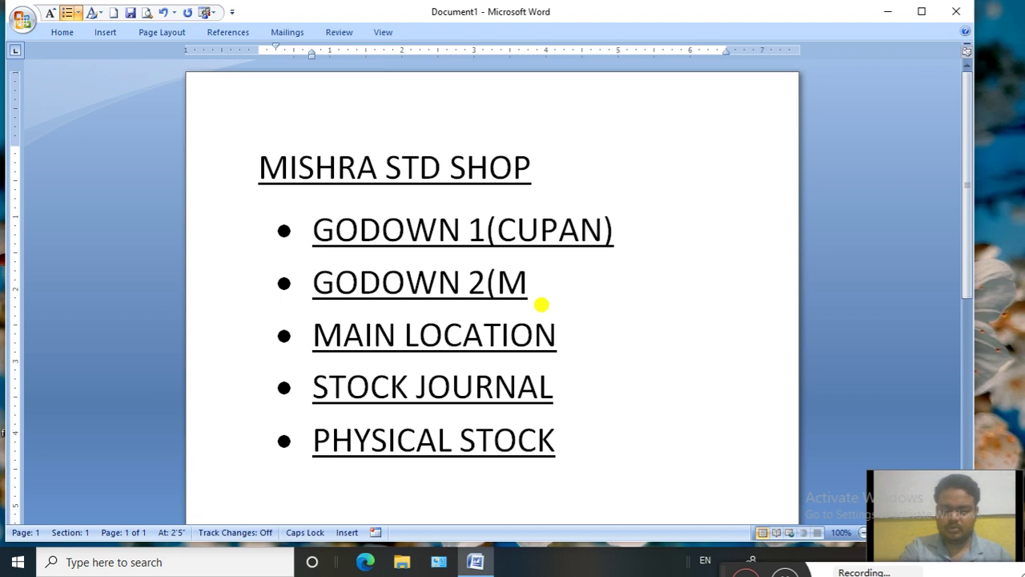
type("OBILE")
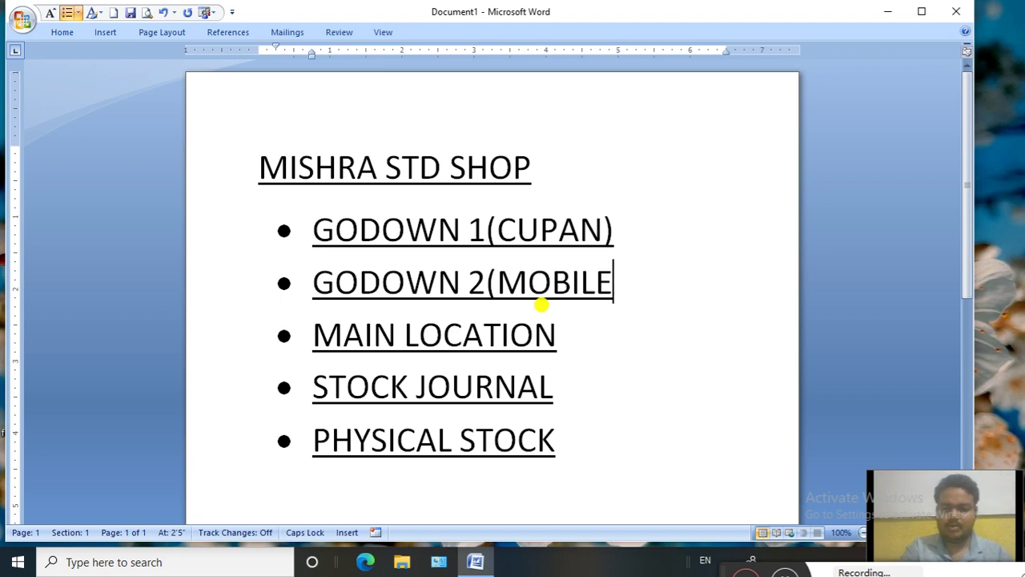
type(")")
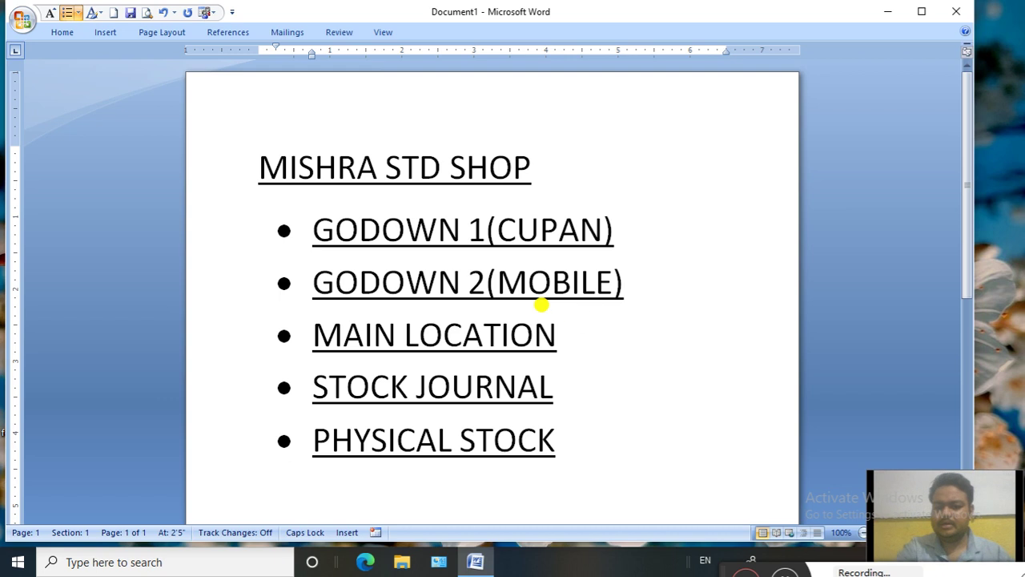
left_click(558, 335)
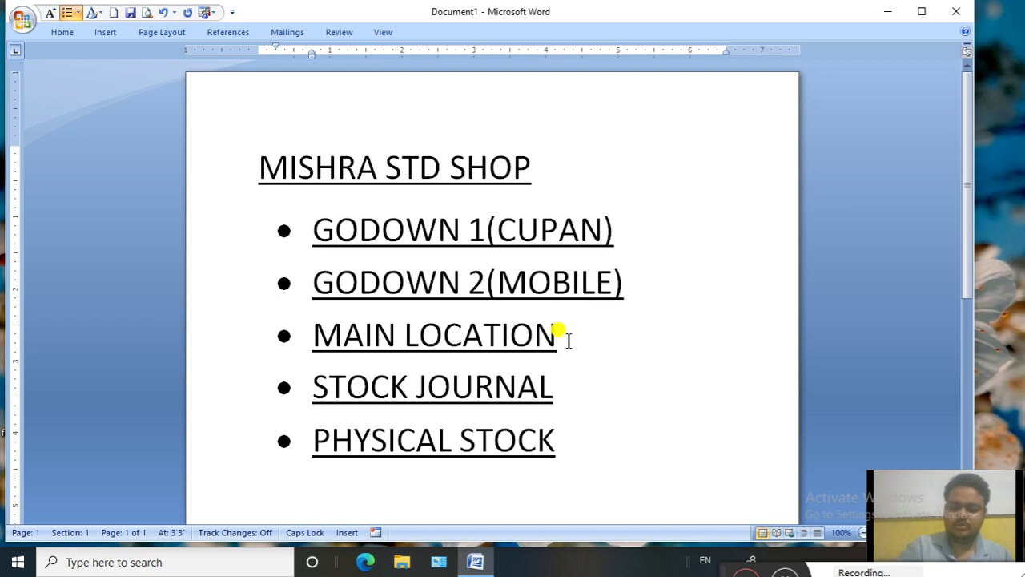
type("(SALE)")
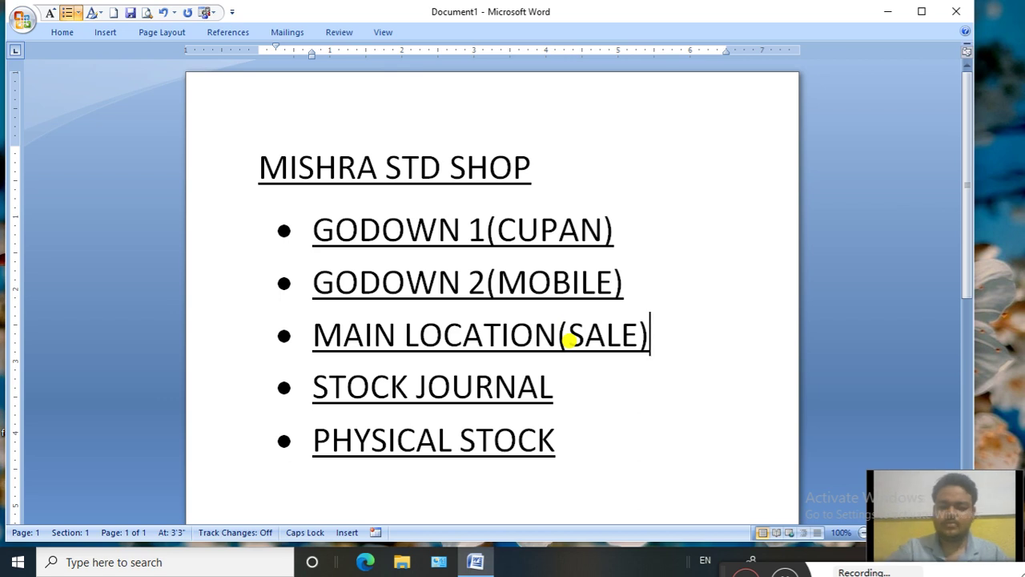
left_click(452, 386)
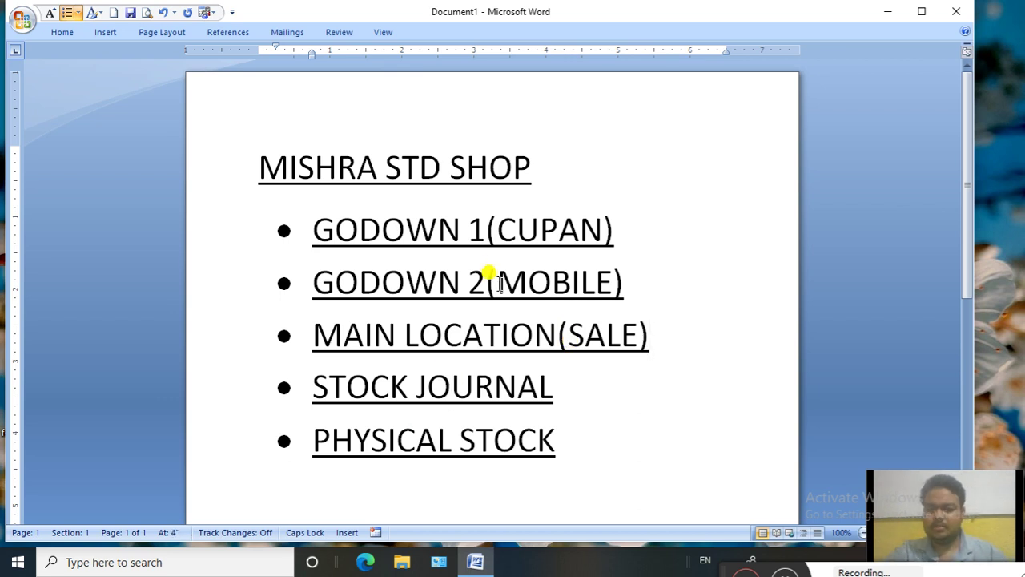
left_click(526, 226)
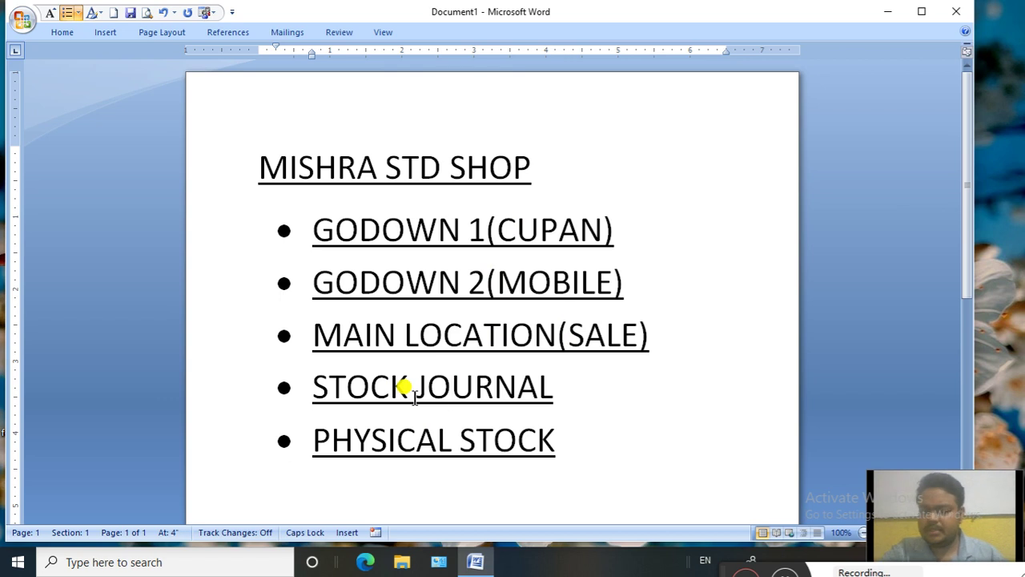
left_click(357, 450)
left_click(784, 573)
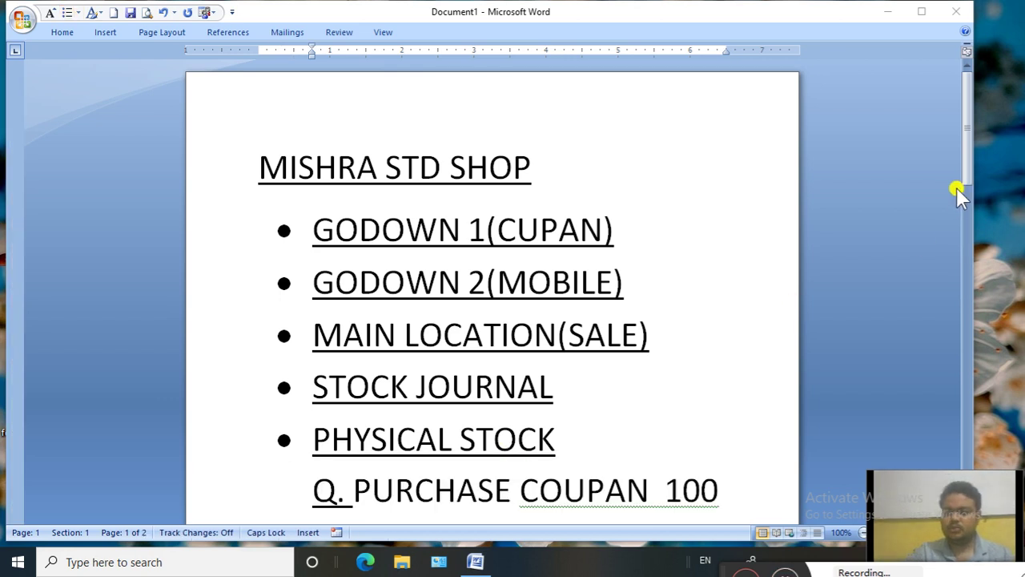
- Read through the coupon and mobile purchase exercise, including how the quantities are split between the main location and the godowns
left_click_drag(968, 183, 968, 222)
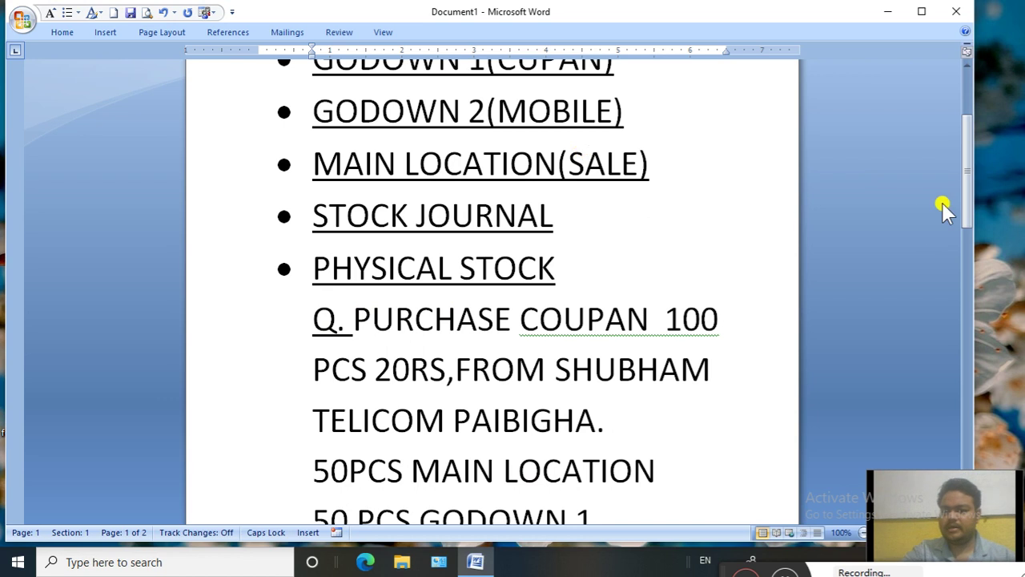
left_click_drag(965, 206, 963, 166)
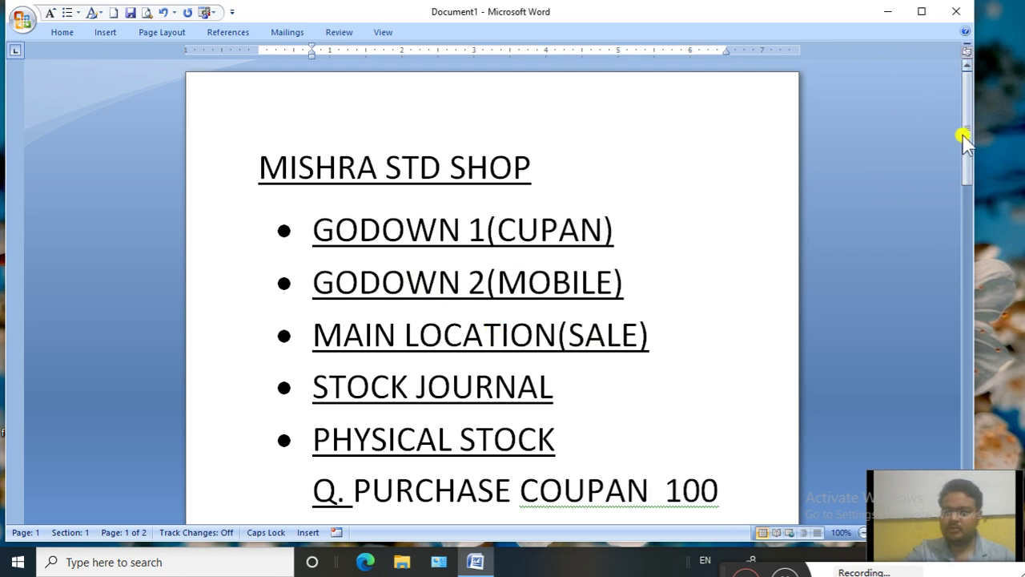
left_click_drag(963, 138, 963, 203)
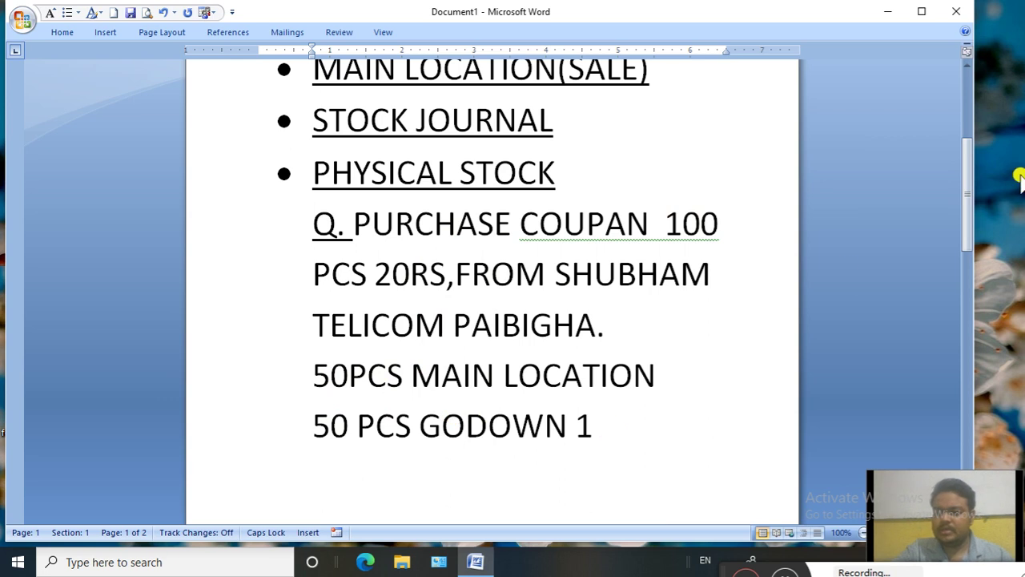
left_click_drag(968, 198, 971, 297)
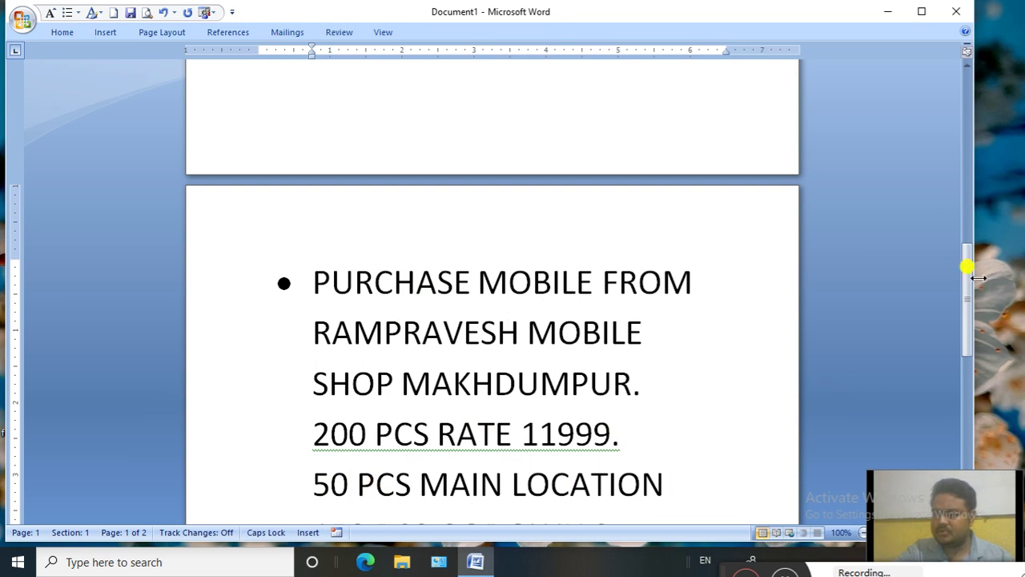
left_click_drag(968, 280, 971, 353)
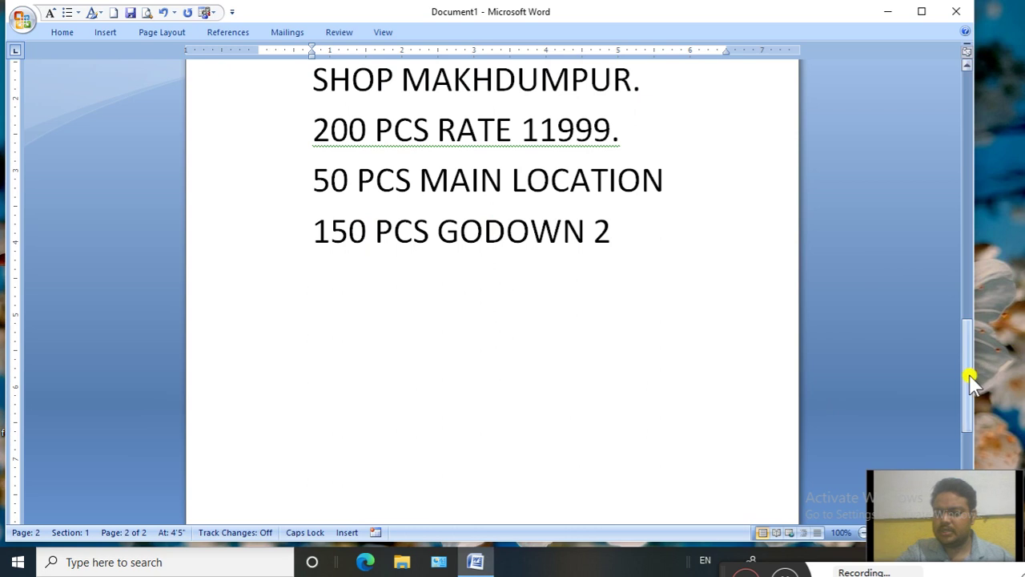
left_click_drag(971, 378, 957, 121)
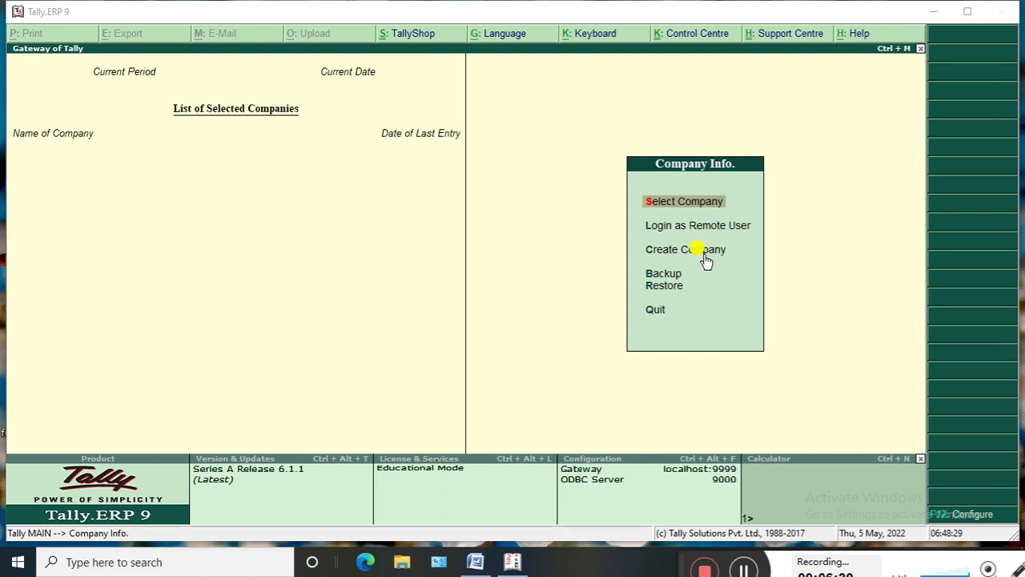
- In Tally.ERP 9, start creating a company named MISHRA STD SHOP with the same mailing name and no address
left_click(705, 256)
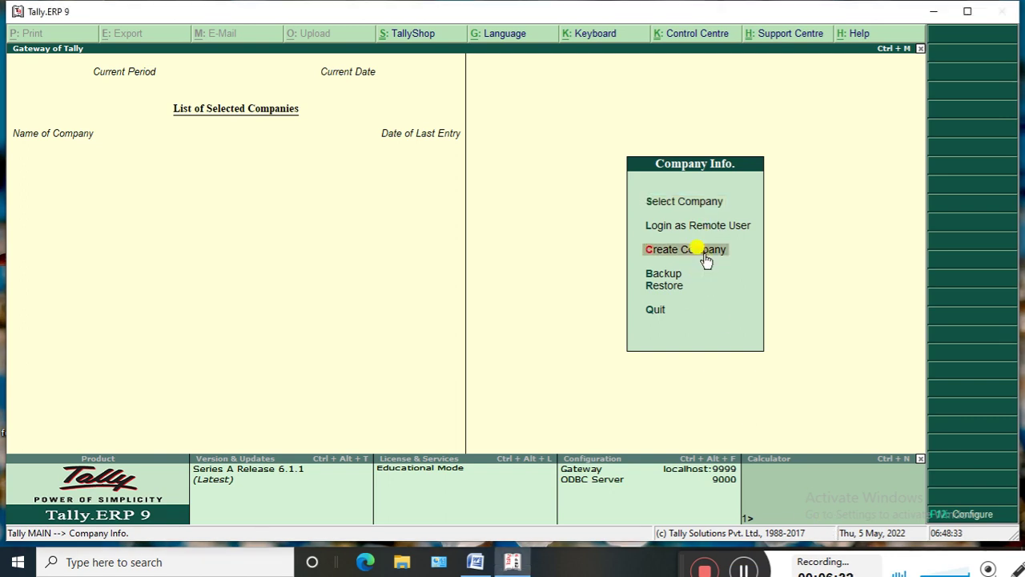
left_click(705, 255)
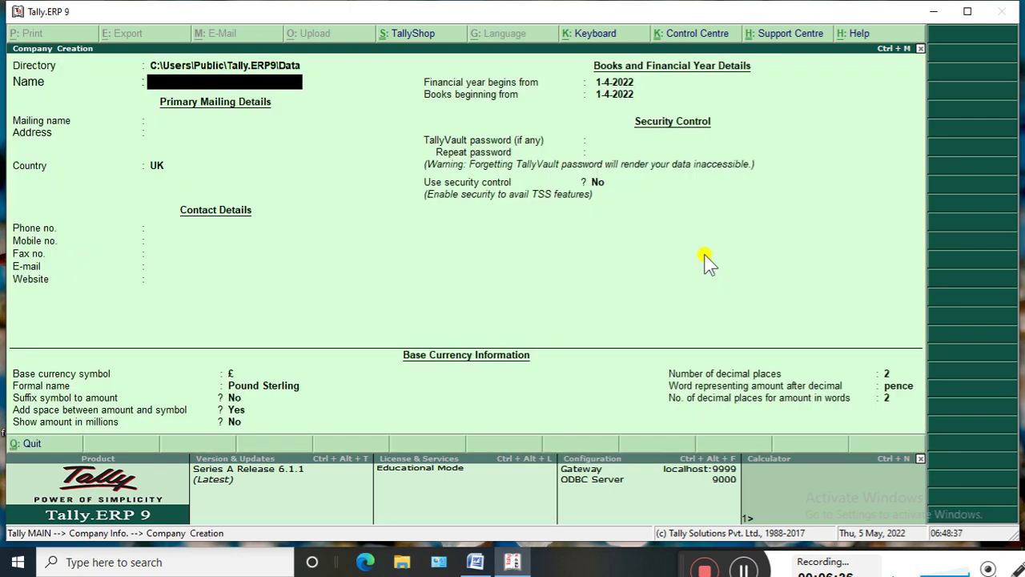
type("MISHRA STD")
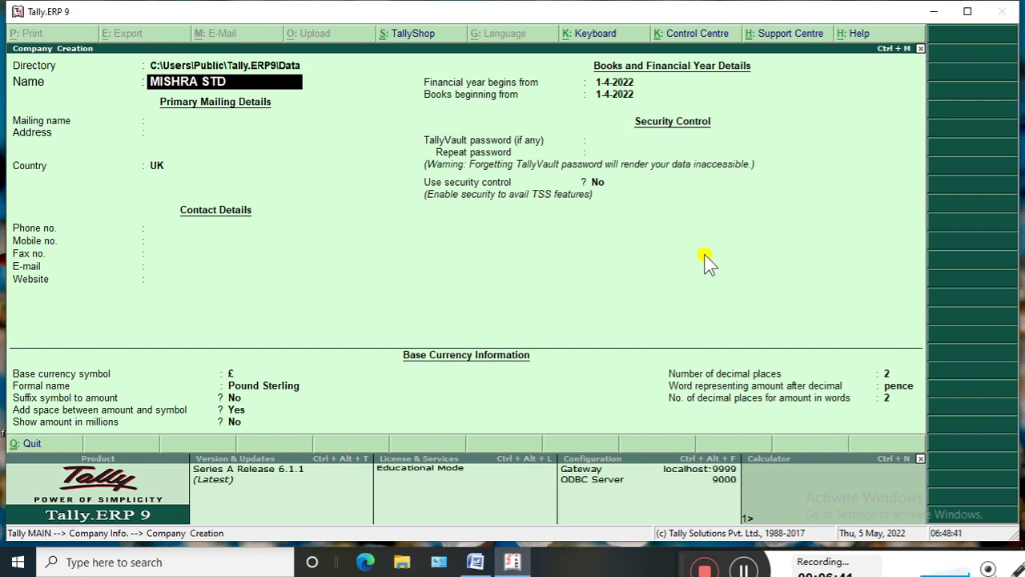
type(" SHOP")
key("Return")
key("Return")
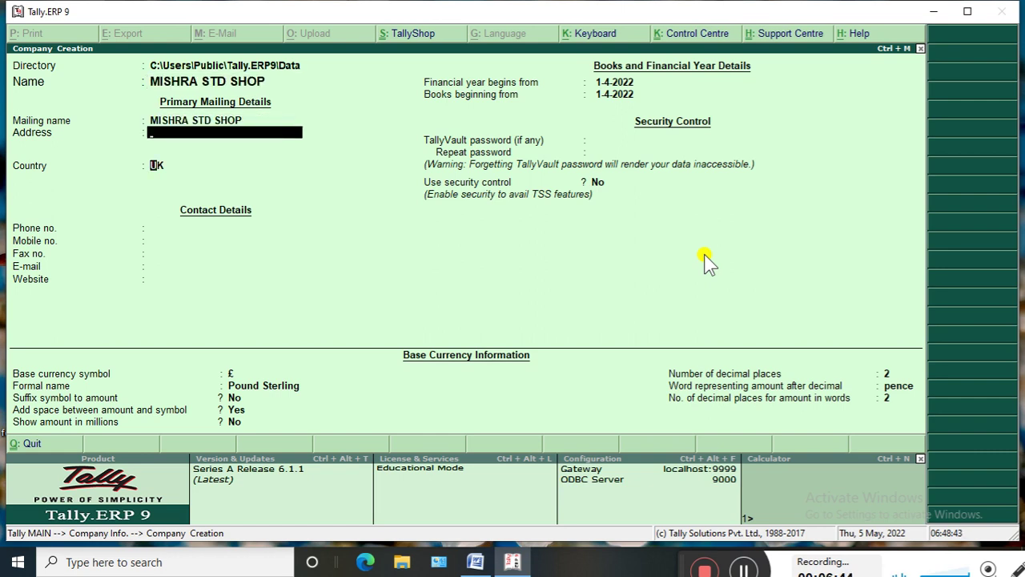
key("Return")
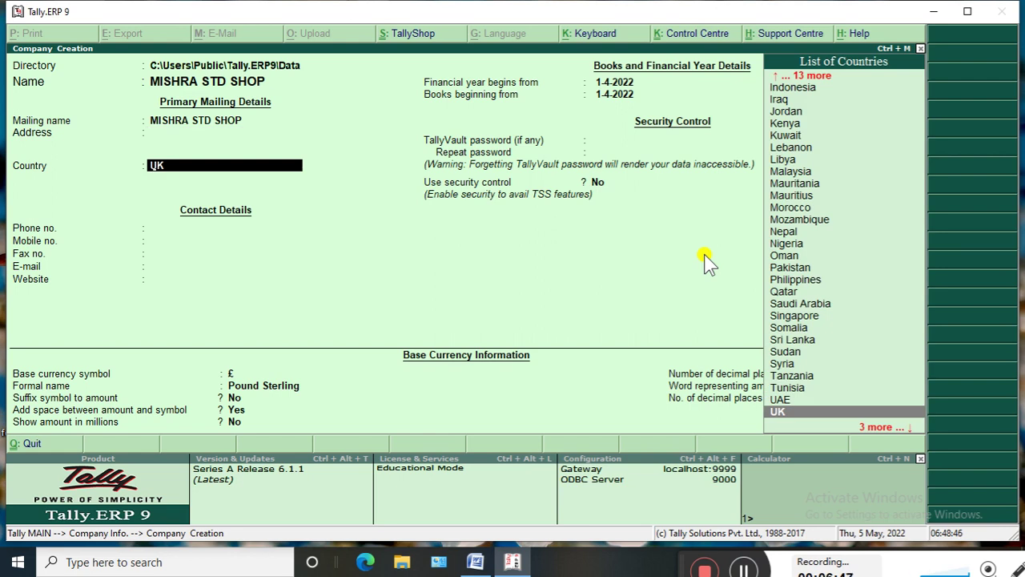
- Set the company's country to India and state to Bihar, and enter its postal pincode
type("IN")
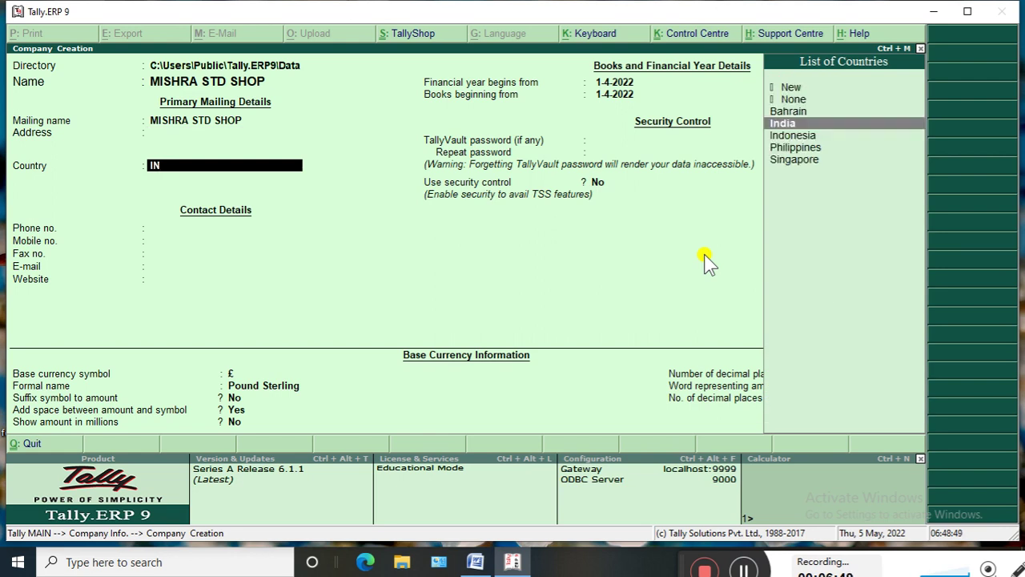
key("Return")
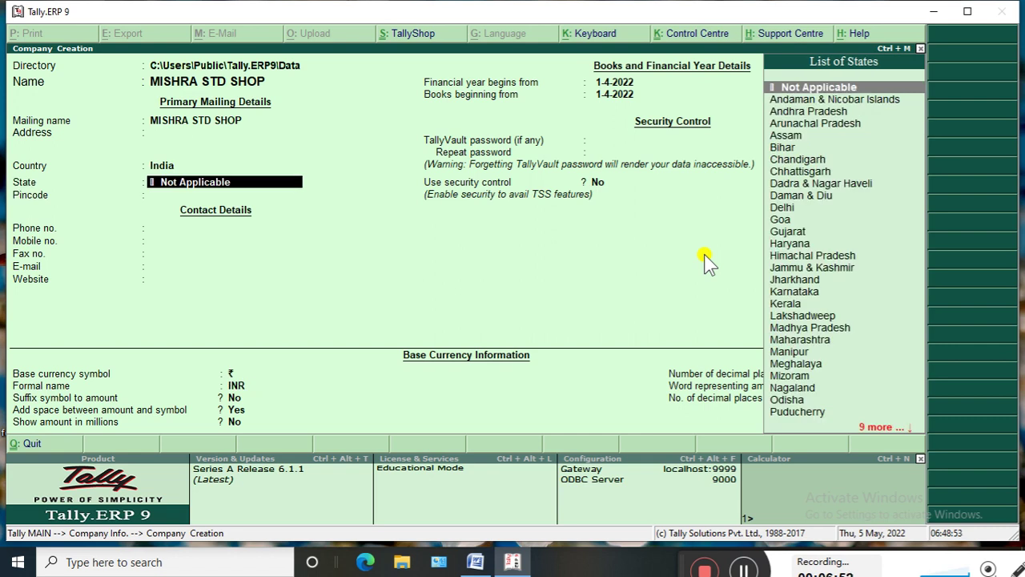
type("Bi")
key("Return")
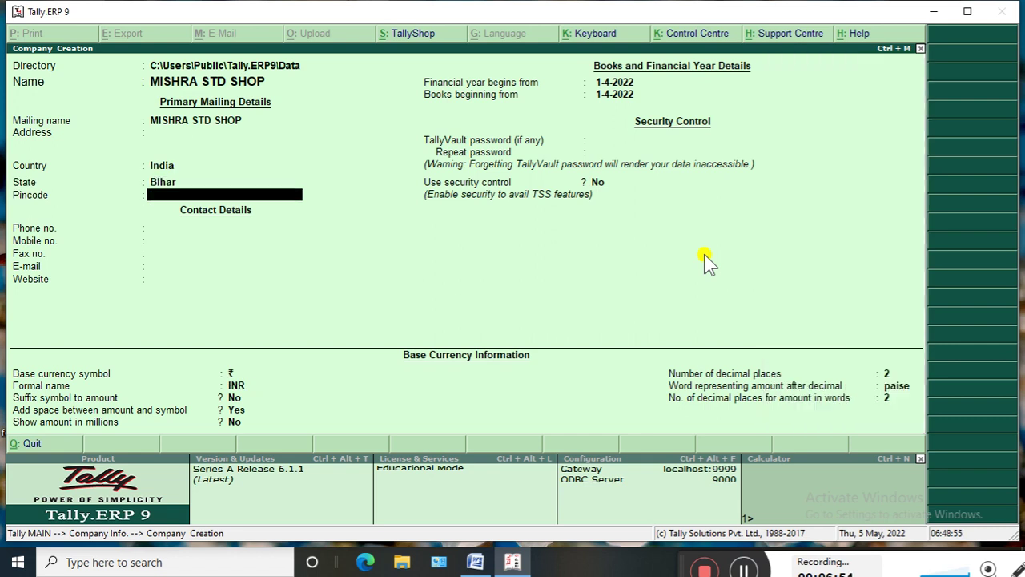
type("8044")
key("Return")
- Keep the default contact, financial year, security and currency details and save the new company
key("Return")
key("Return")
key("Return")
key("Return")
key("Return")
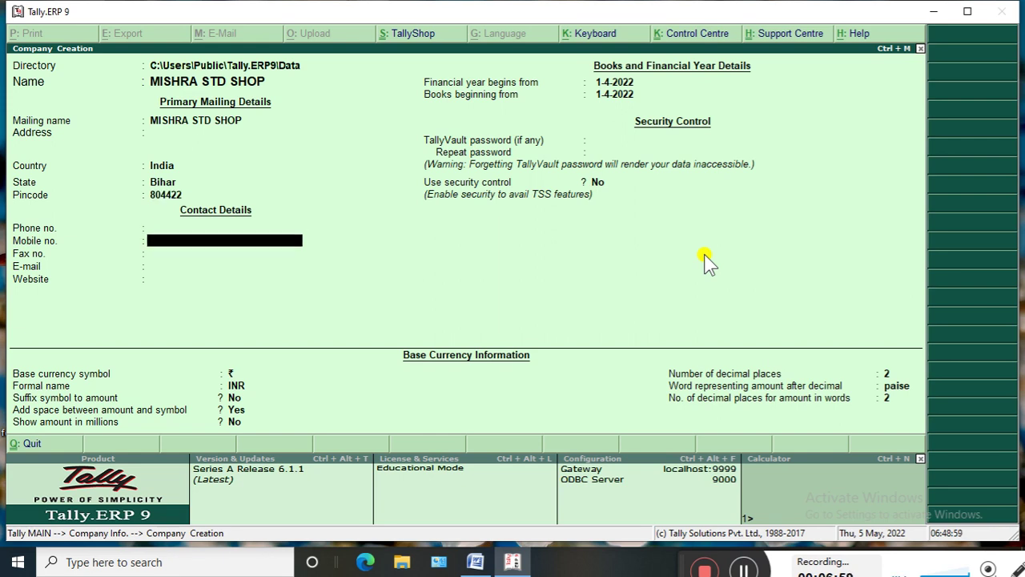
key("Return")
key("Return")
key("Return")
key("Return")
key("Return")
key("Return")
key("Return")
key("Return")
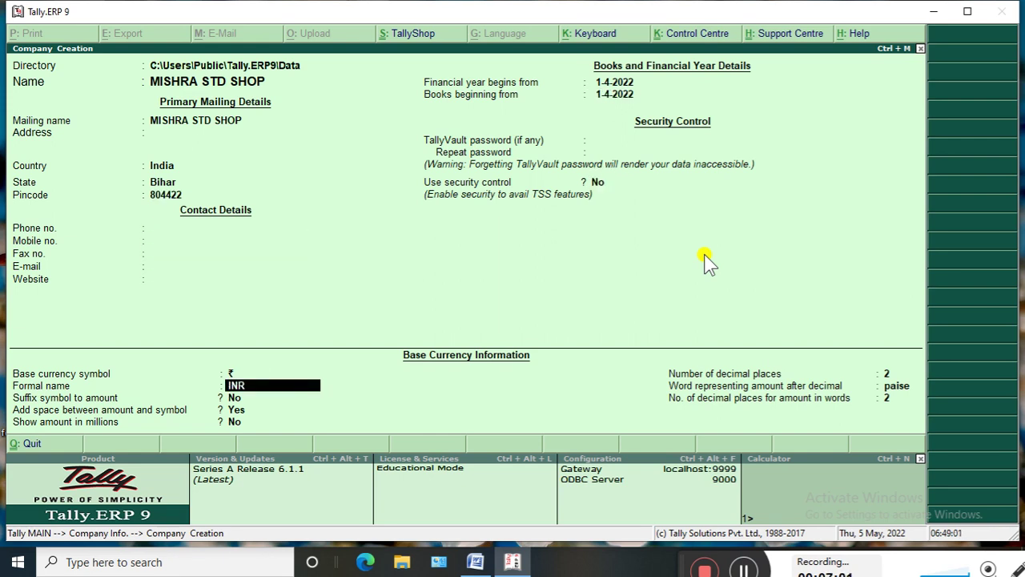
key("Return")
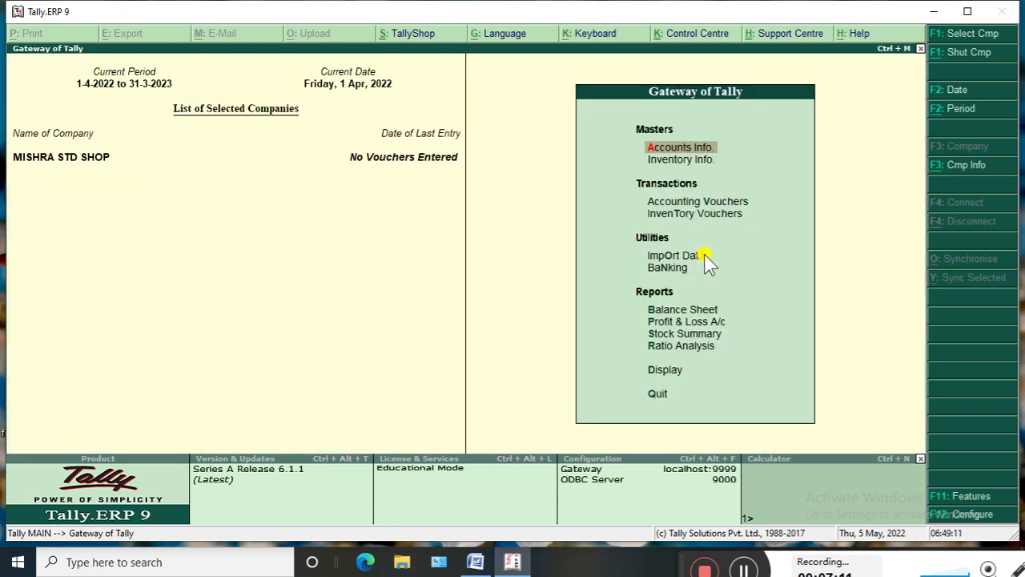
- Open the inventory features settings of the MISHRA STD SHOP company from the inventory masters
key("Down")
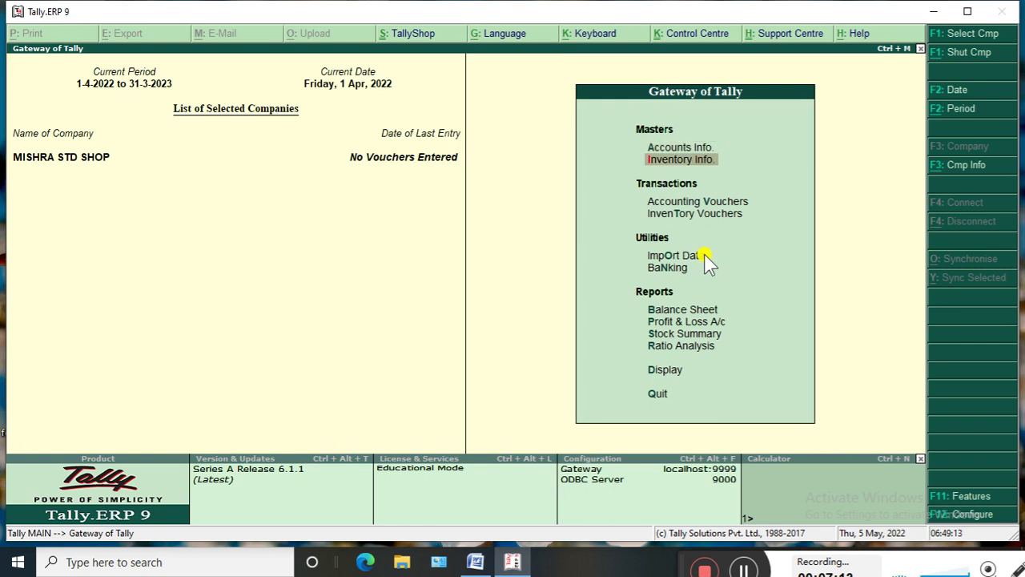
key("Return")
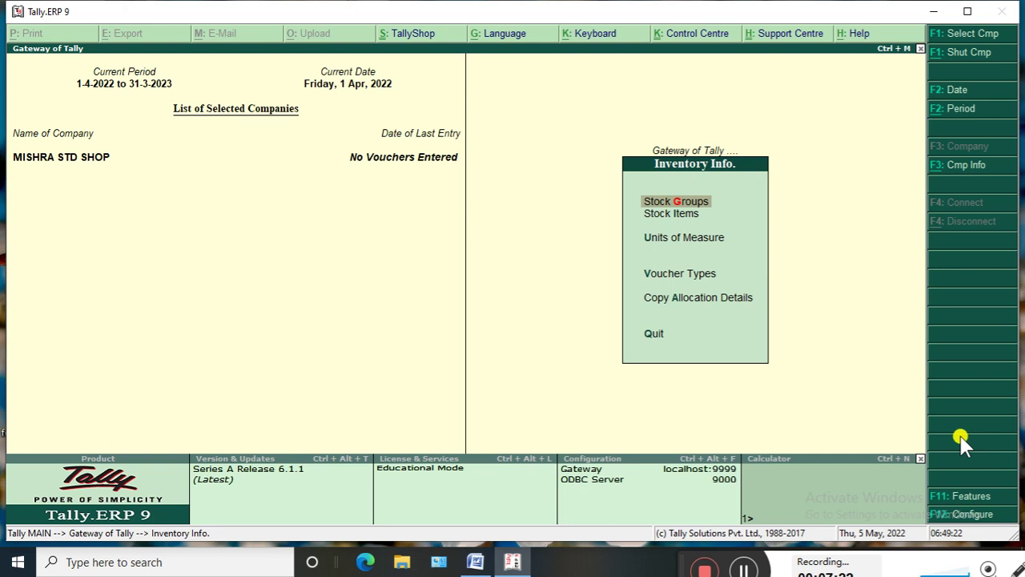
left_click(956, 500)
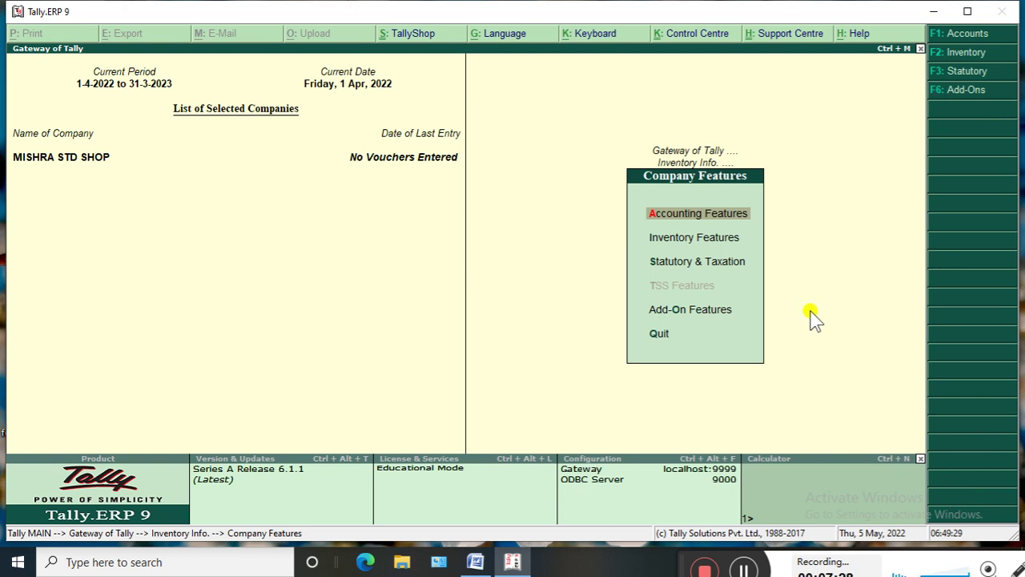
left_click(968, 53)
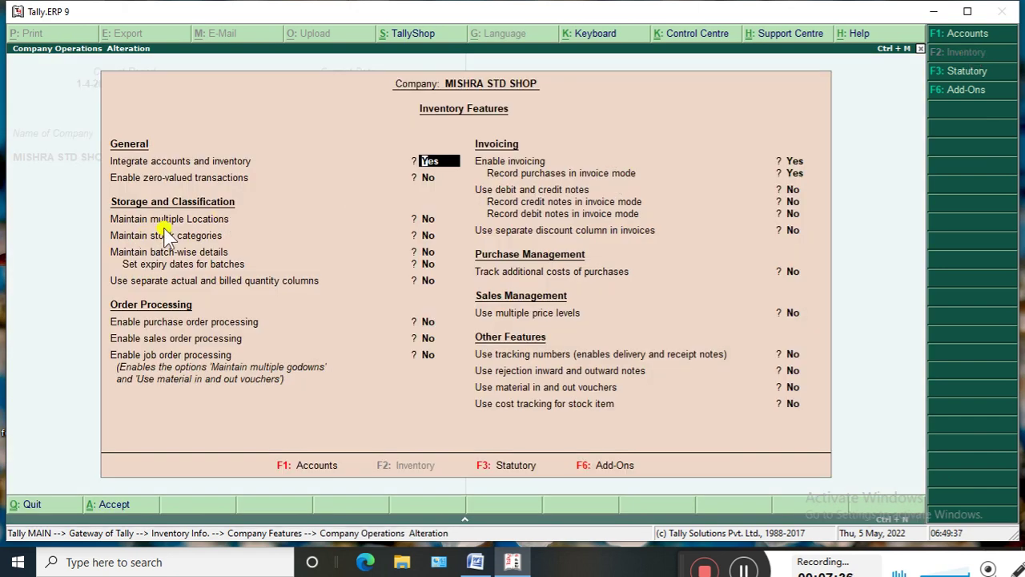
left_click(220, 218)
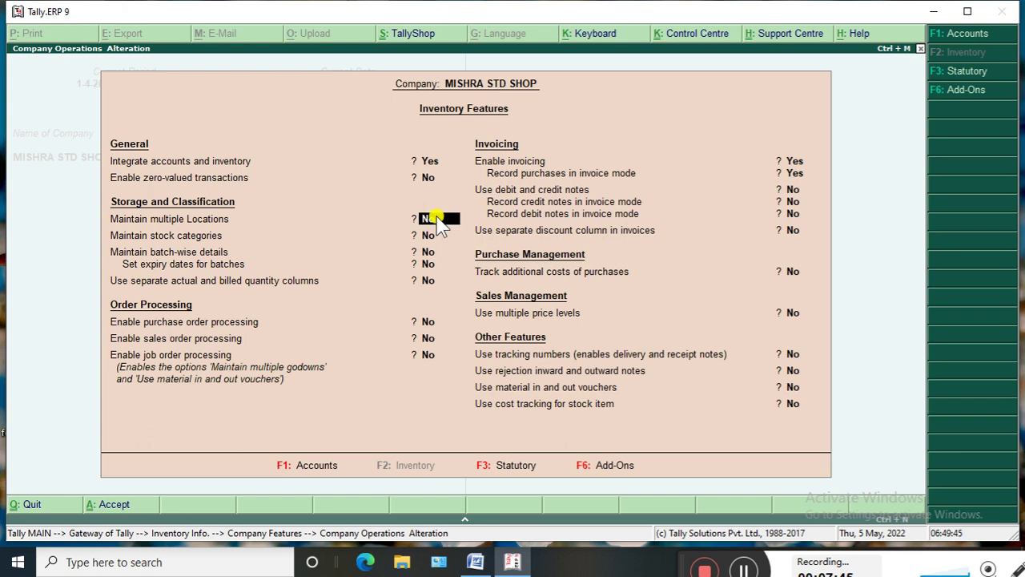
key("y")
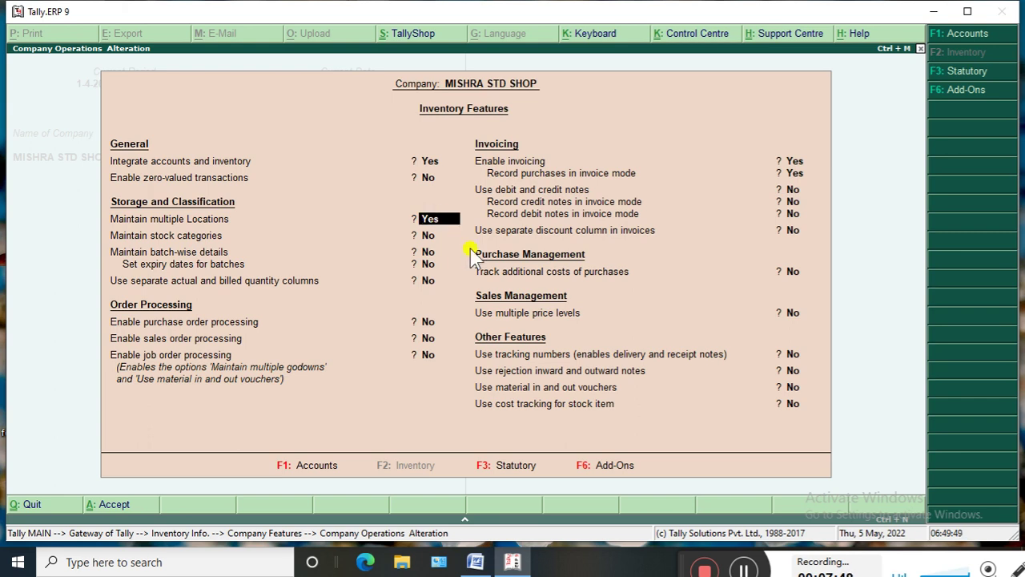
key("BackSpace")
key("Escape")
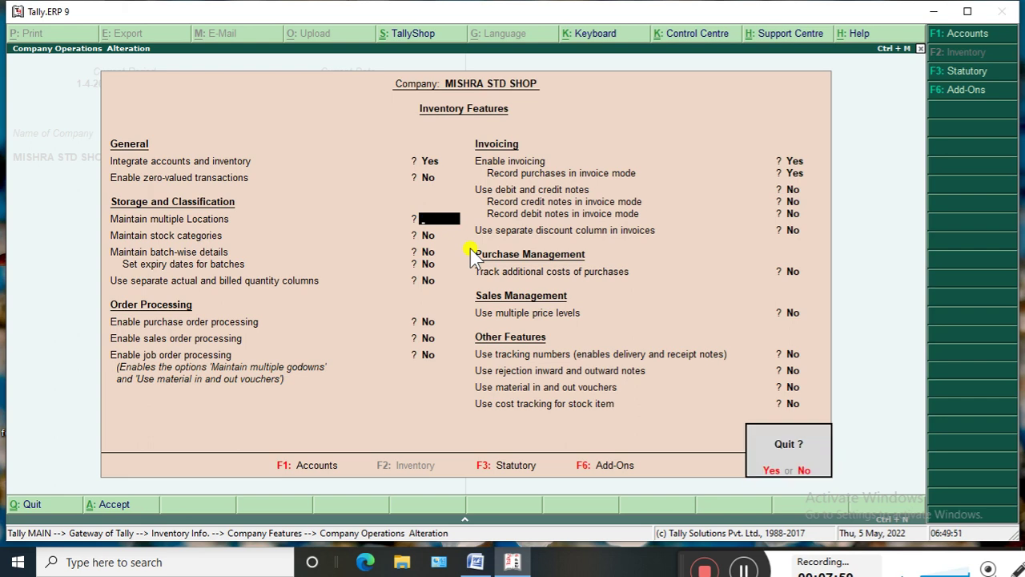
key("y")
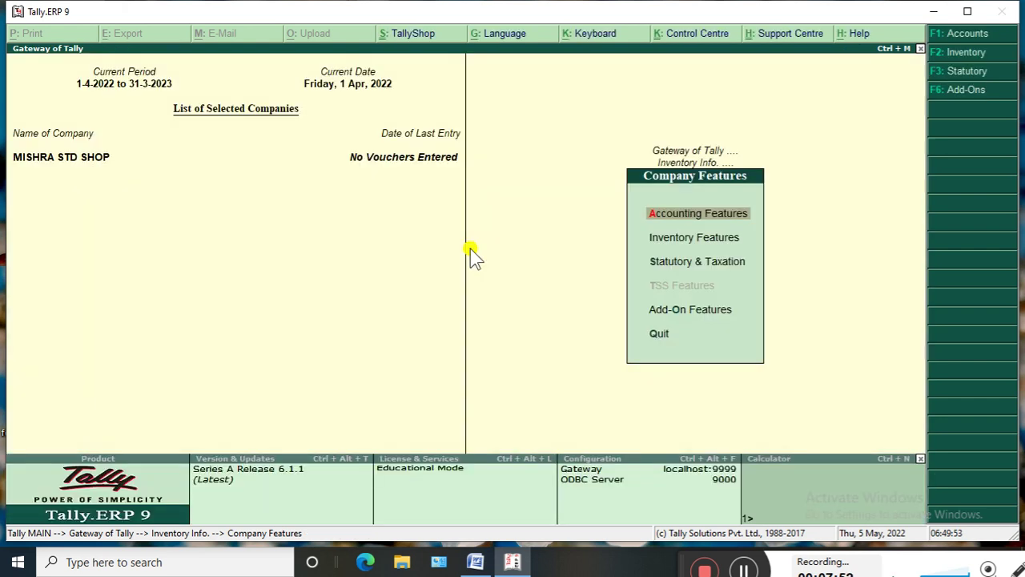
- Enable maintaining stock categories in the company's inventory features, keep the other options as they are and save
key("Down")
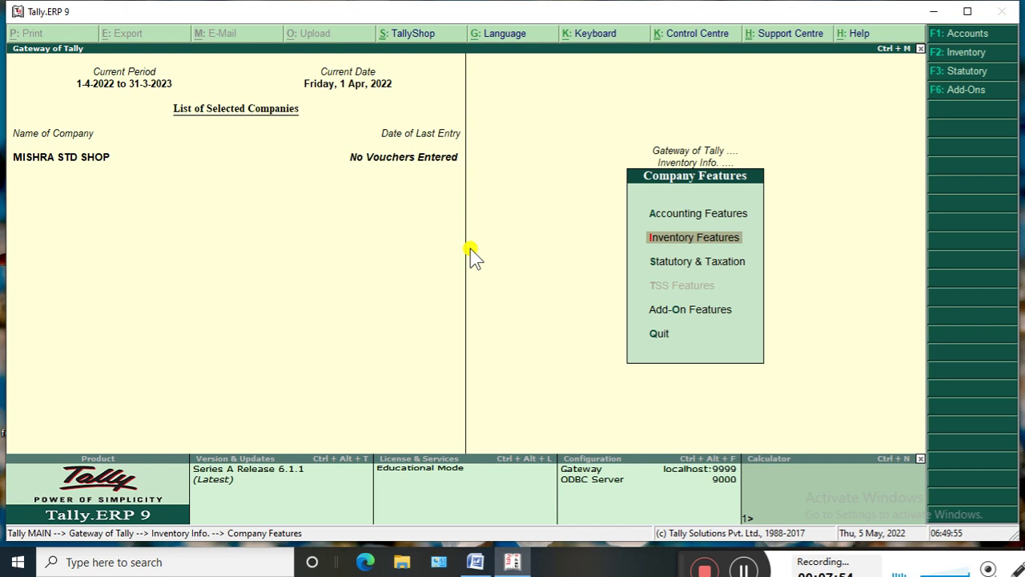
key("Return")
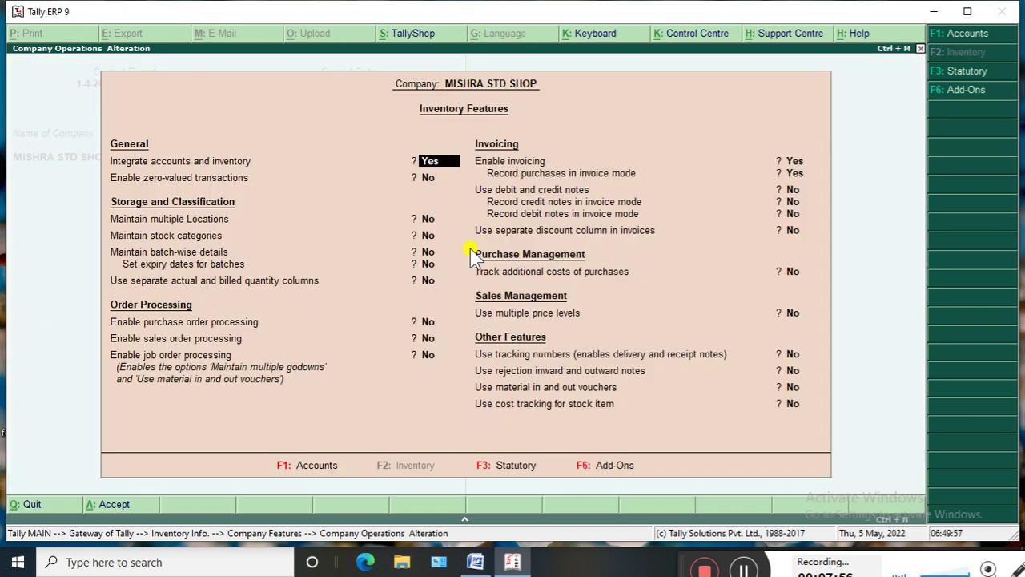
key("Return")
key("Return")
key("Return")
key("y")
key("Return")
key("Return")
key("Return")
key("Return")
key("Return")
key("Return")
key("Return")
key("Return")
key("Return")
key("Return")
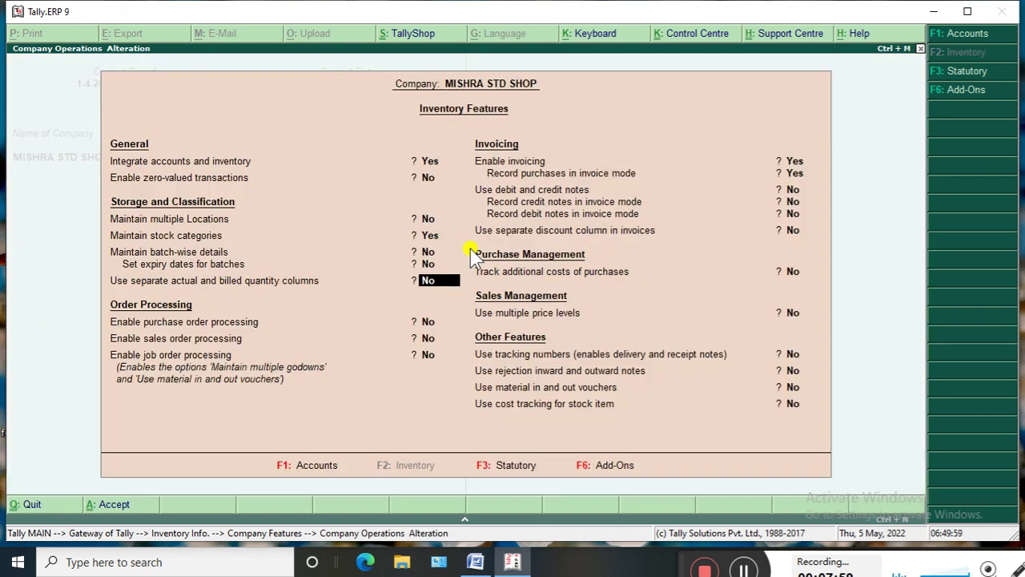
key("Return")
key("Return")
key("Return")
key("Return")
key("Return")
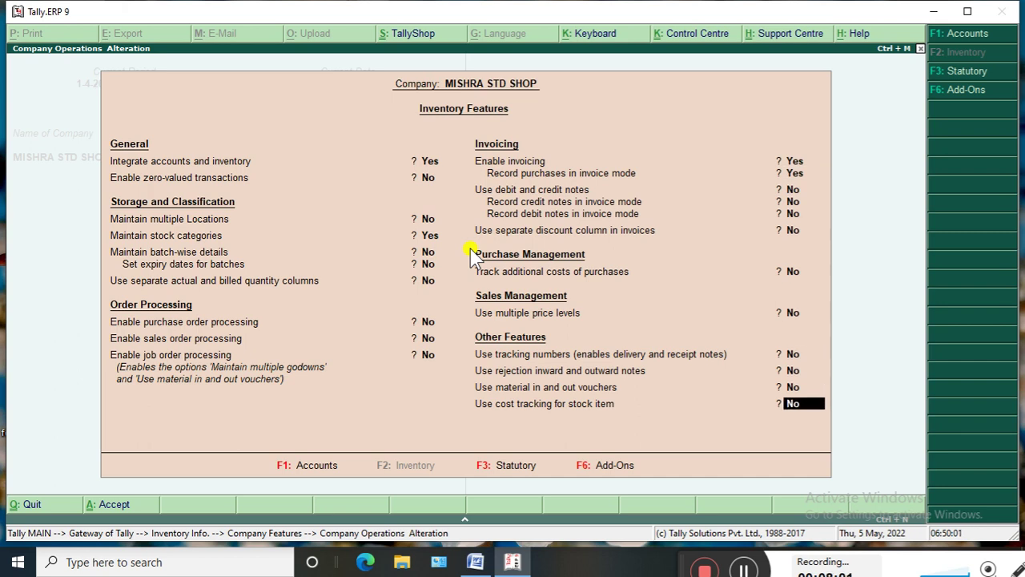
key("Return")
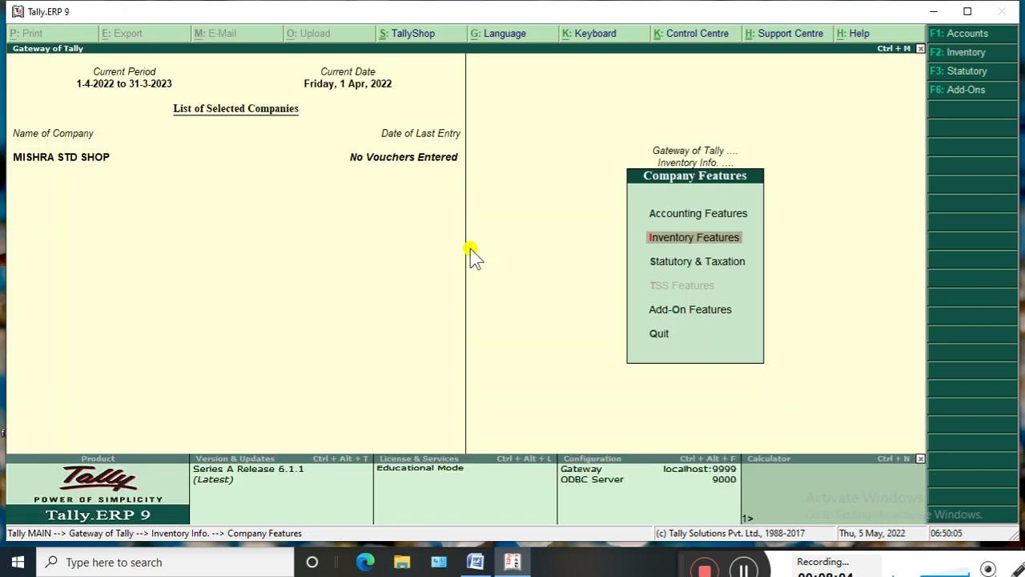
key("Escape")
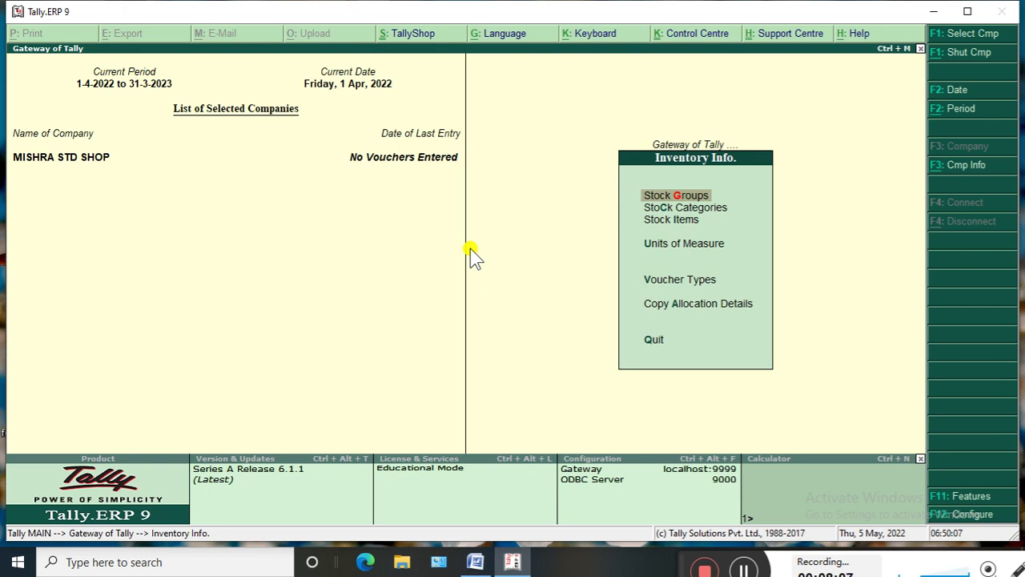
key("Escape")
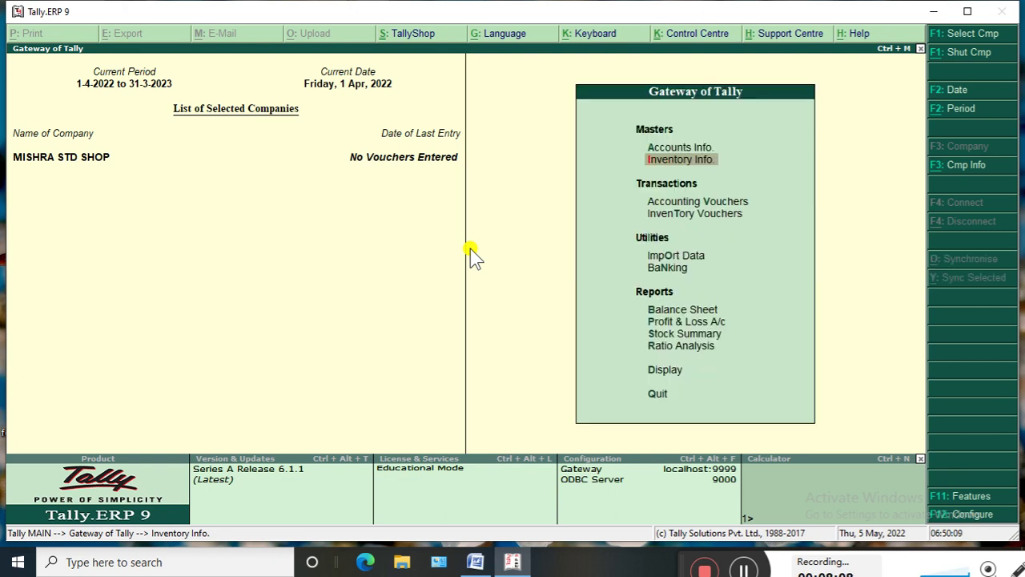
- Enable maintaining multiple locations in the company's inventory features, keep the remaining options and save
key("Return")
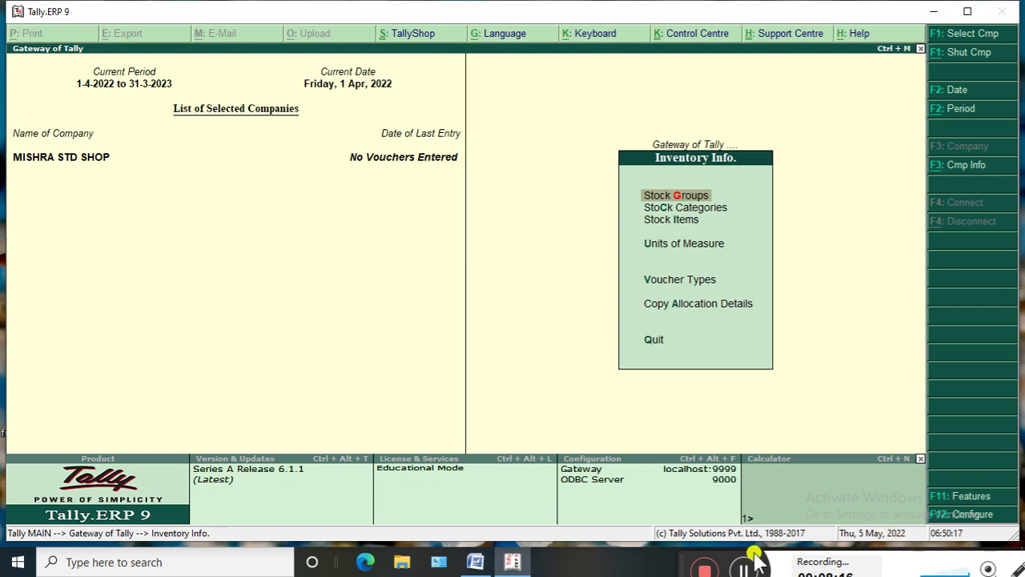
left_click(744, 569)
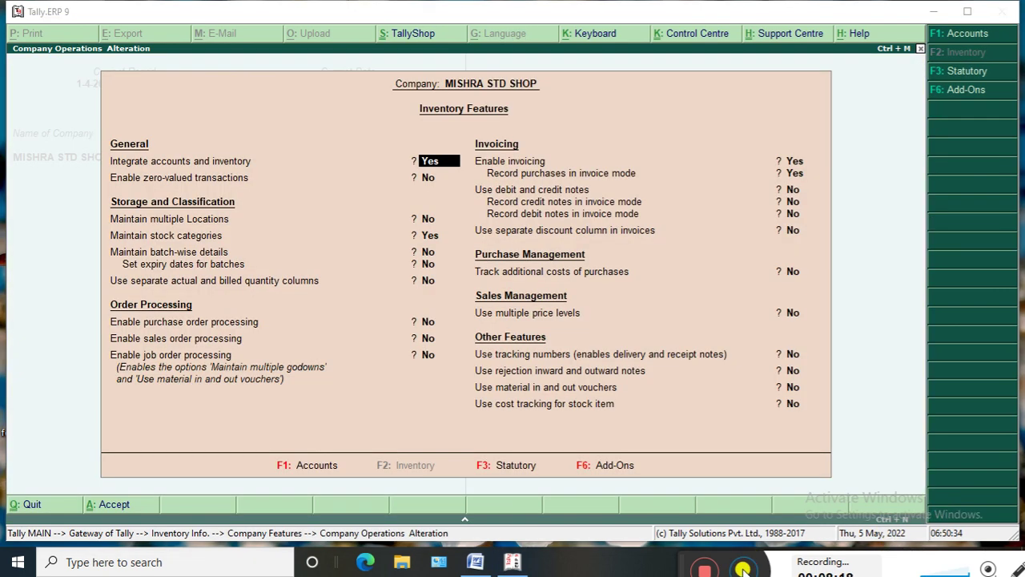
left_click(744, 569)
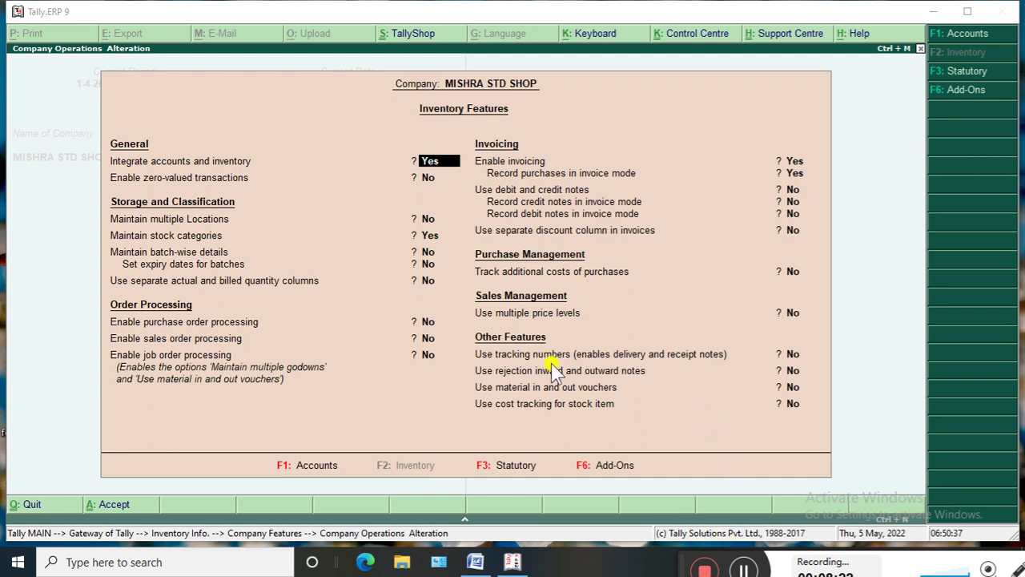
left_click(427, 224)
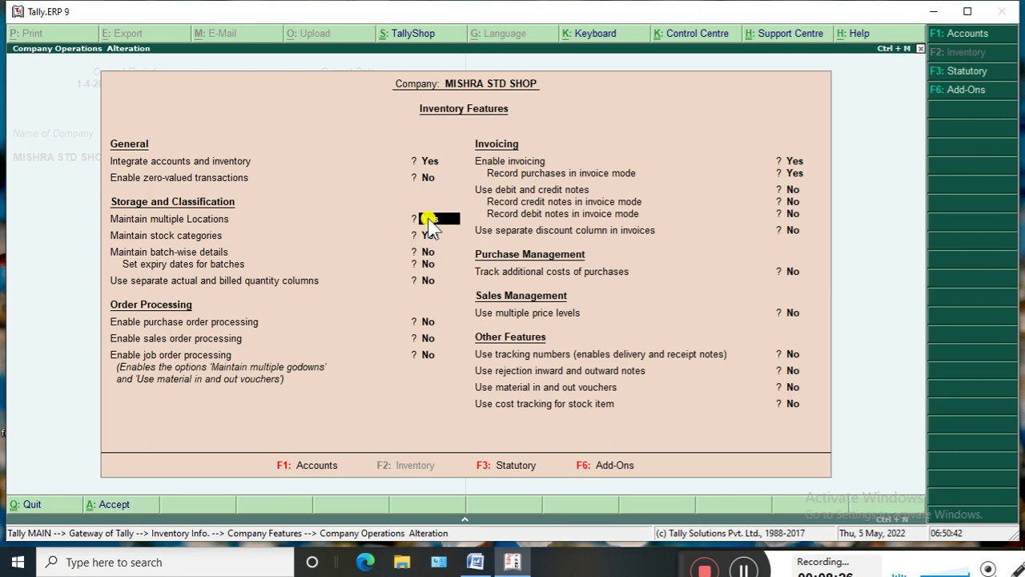
key("Return")
key("Return")
key("Return")
key("Return")
key("Return")
key("Return")
key("Return")
key("Return")
key("Return")
key("Return")
key("Return")
key("Return")
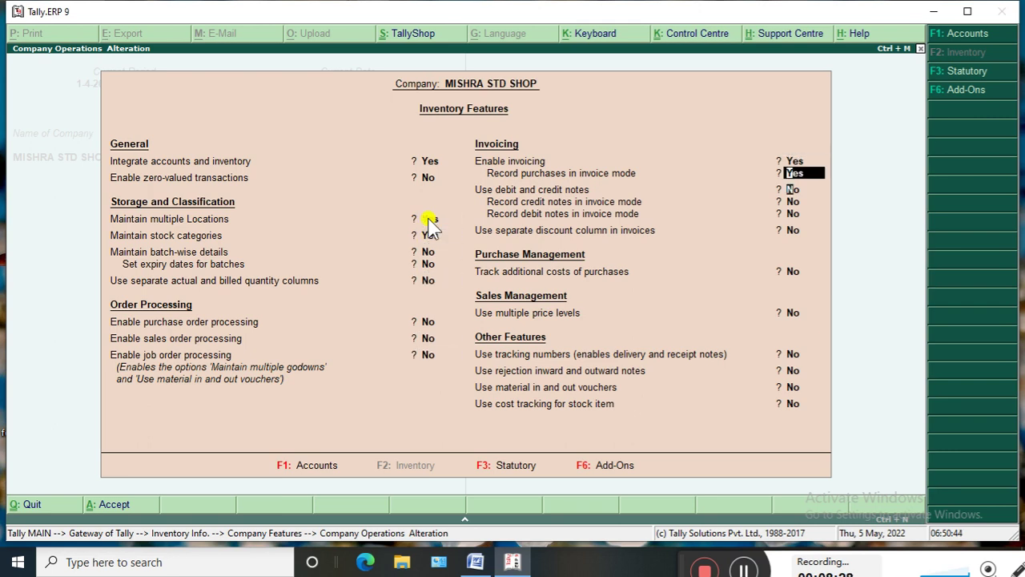
key("Return")
key("Return")
key("Return")
key("Return")
key("Return")
key("Return")
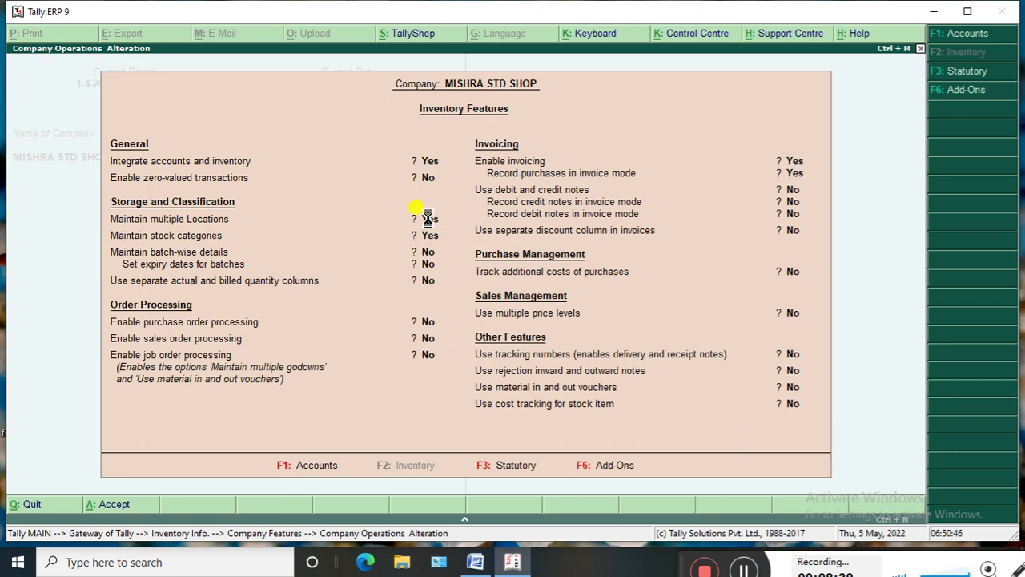
key("Escape")
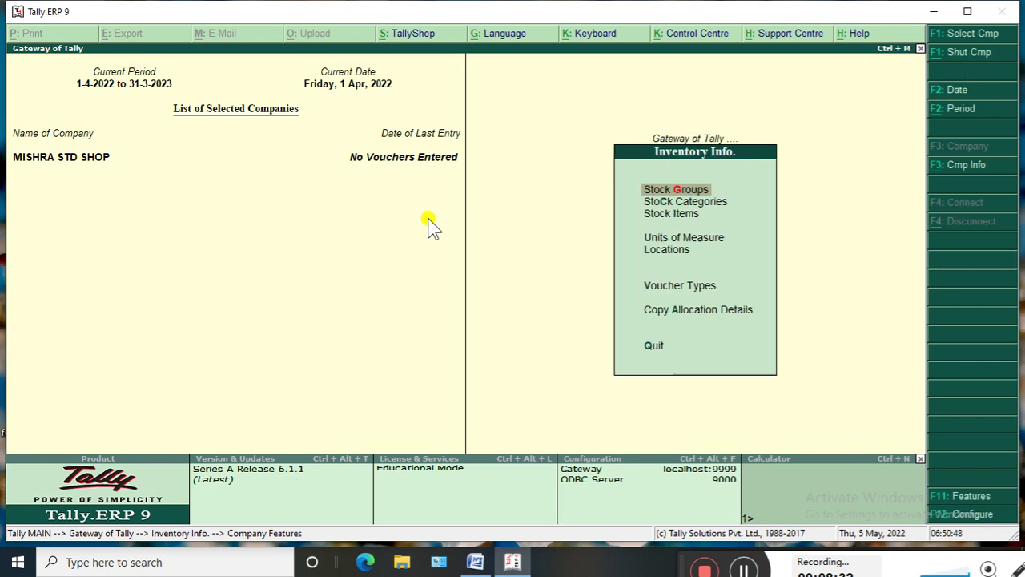
- Create a single location named GODOWN 1 under Primary, with both third-party stock options set to No
key("Down")
key("Down")
key("Down")
key("Down")
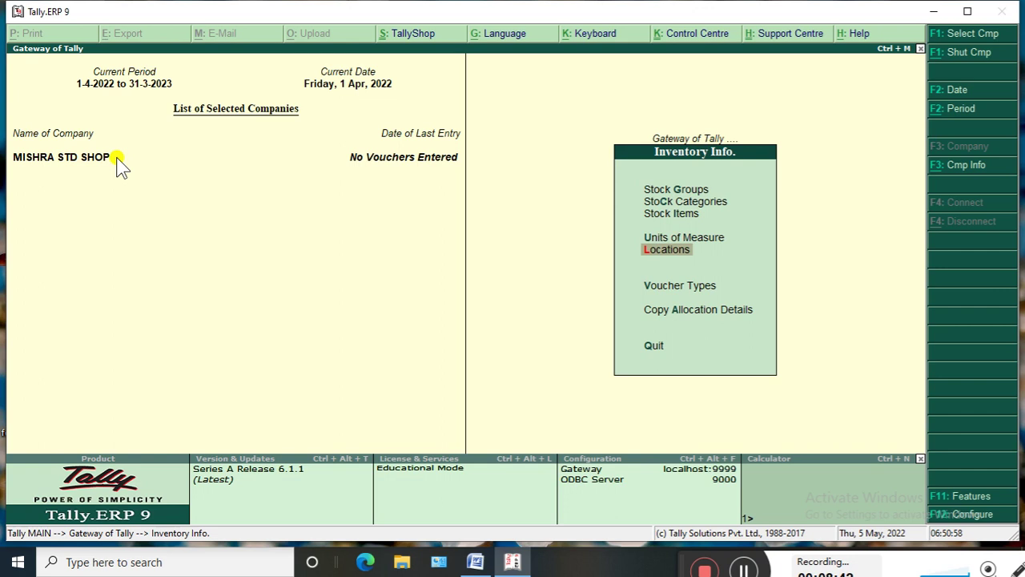
key("Return")
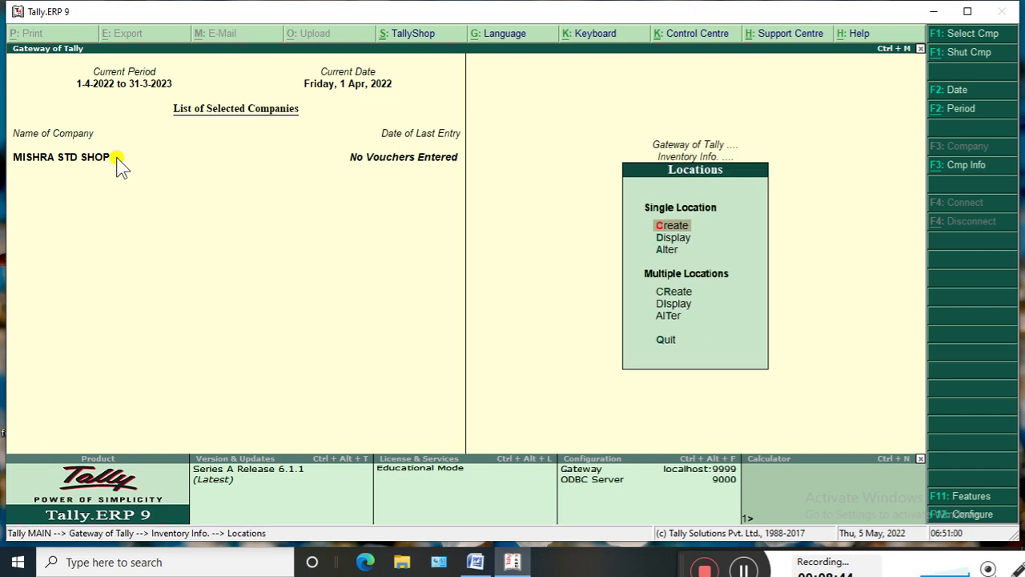
key("Return")
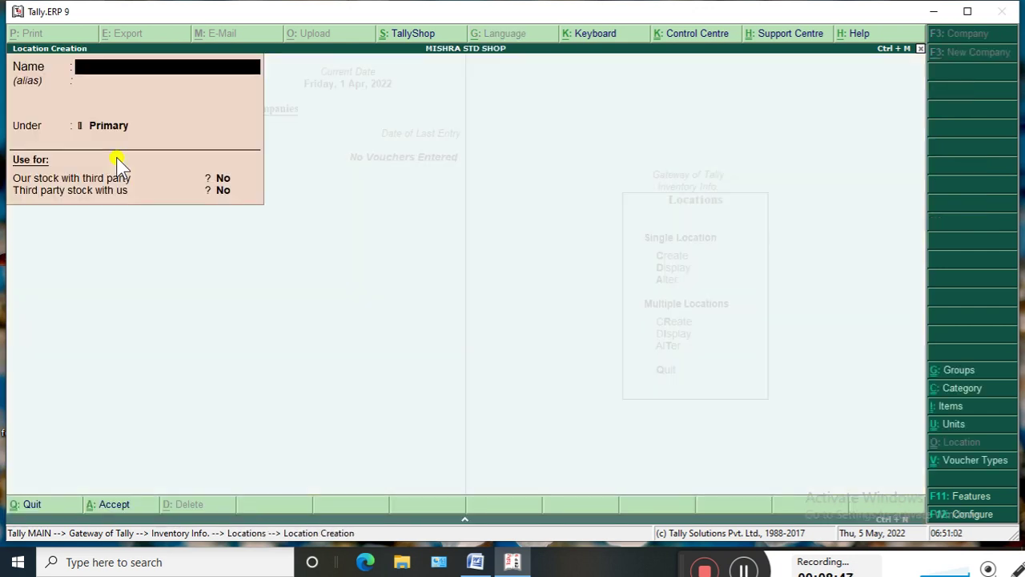
type("GODOWN 1")
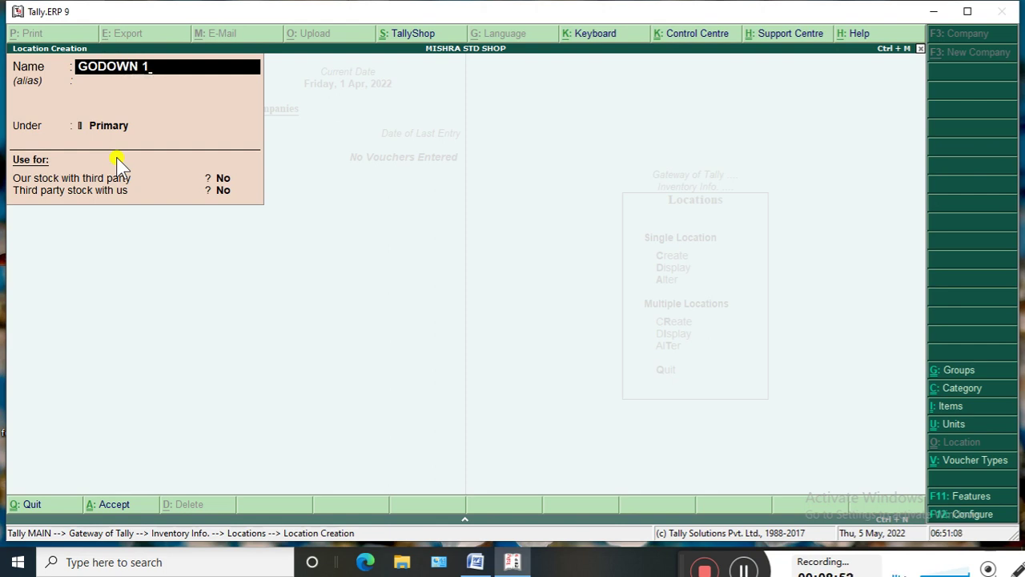
key("Return")
key("Return")
key("Return")
key("Return")
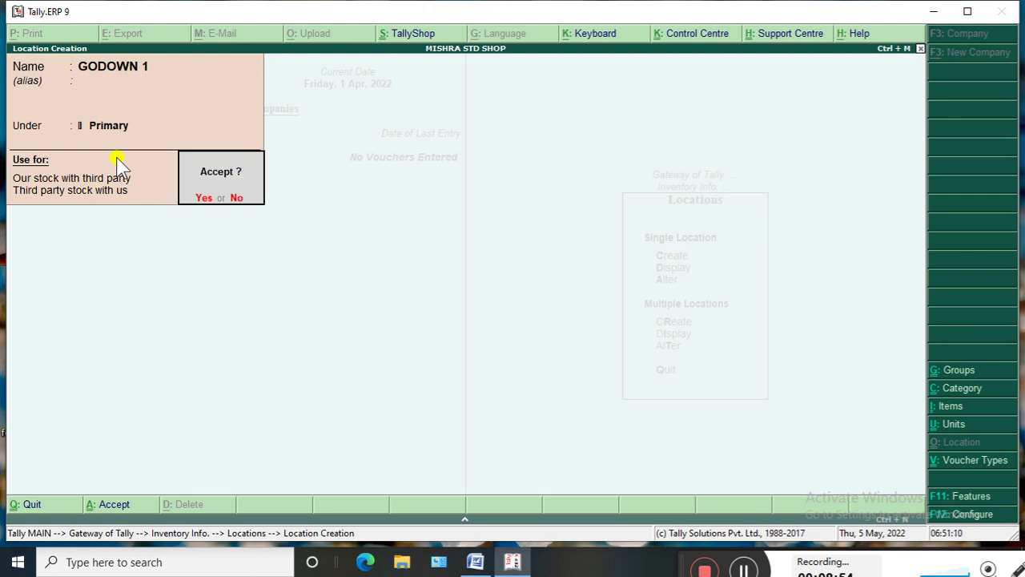
key("Return")
- Create a second location named GODOWN 2 under Primary with the default third-party options, and leave location creation
type("D")
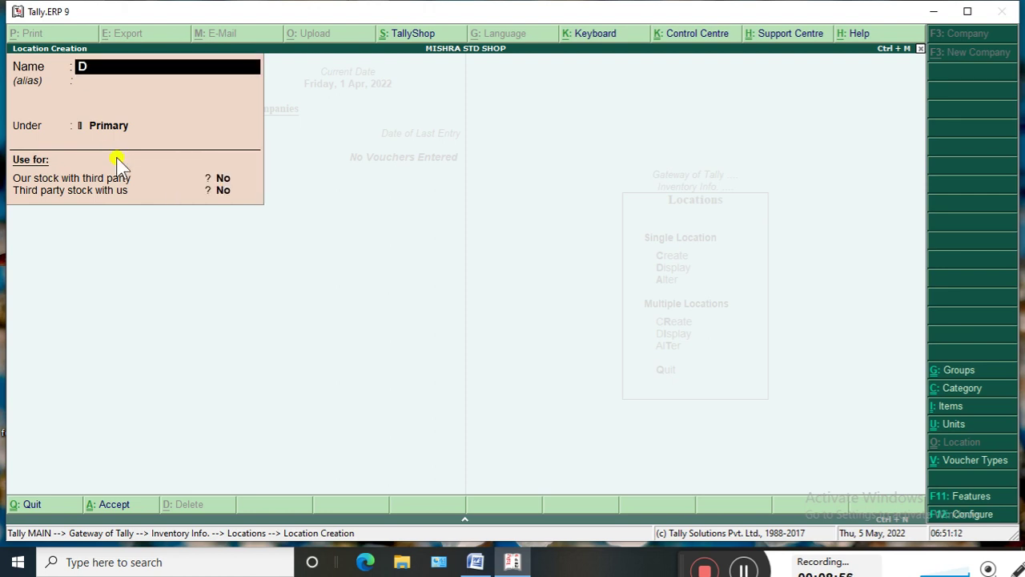
type("O")
key("BackSpace")
key("BackSpace")
type("GODOWN 2")
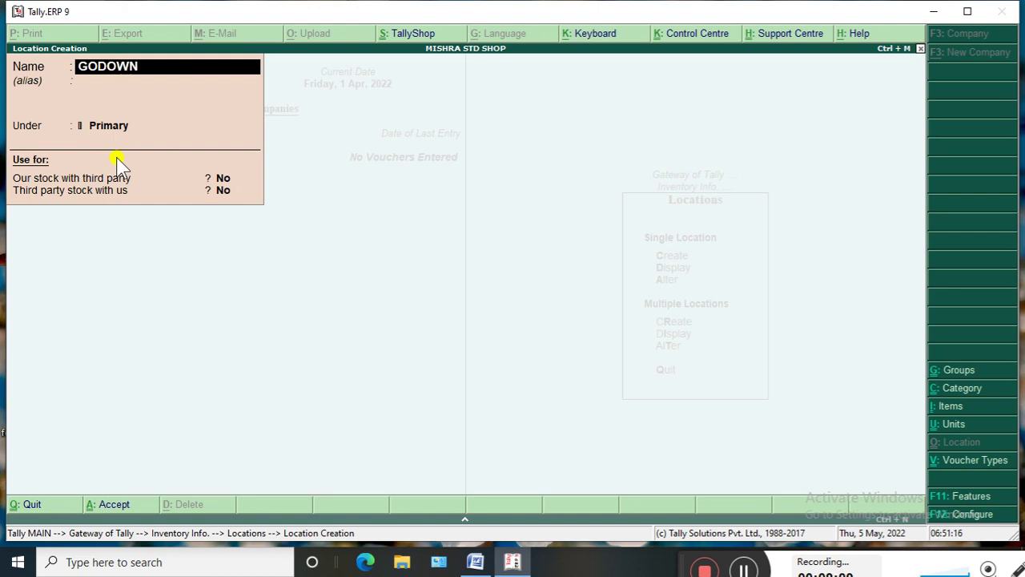
key("Return")
key("Return")
key("Return")
key("Return")
key("Return")
key("Return")
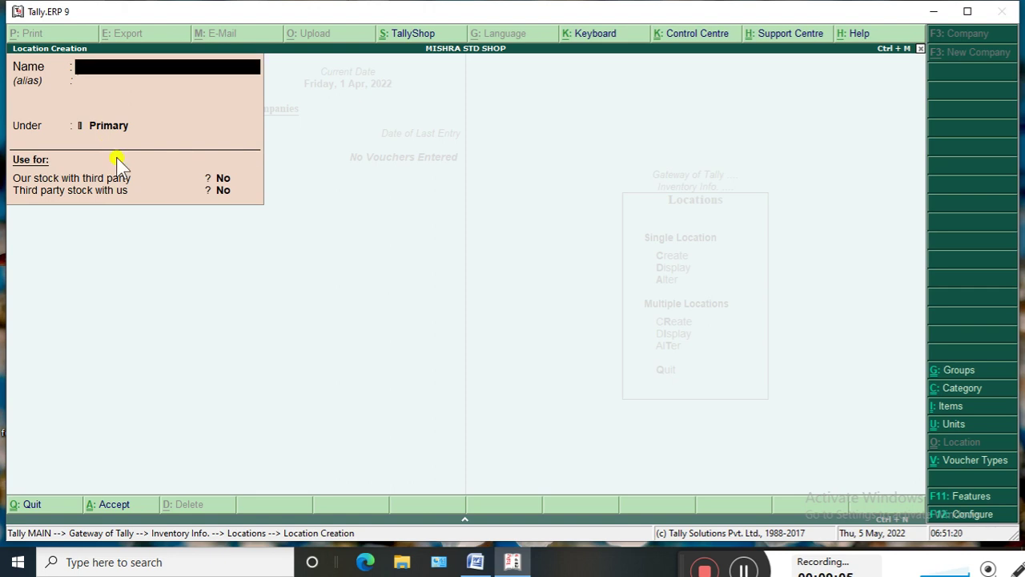
key("Escape")
key("Return")
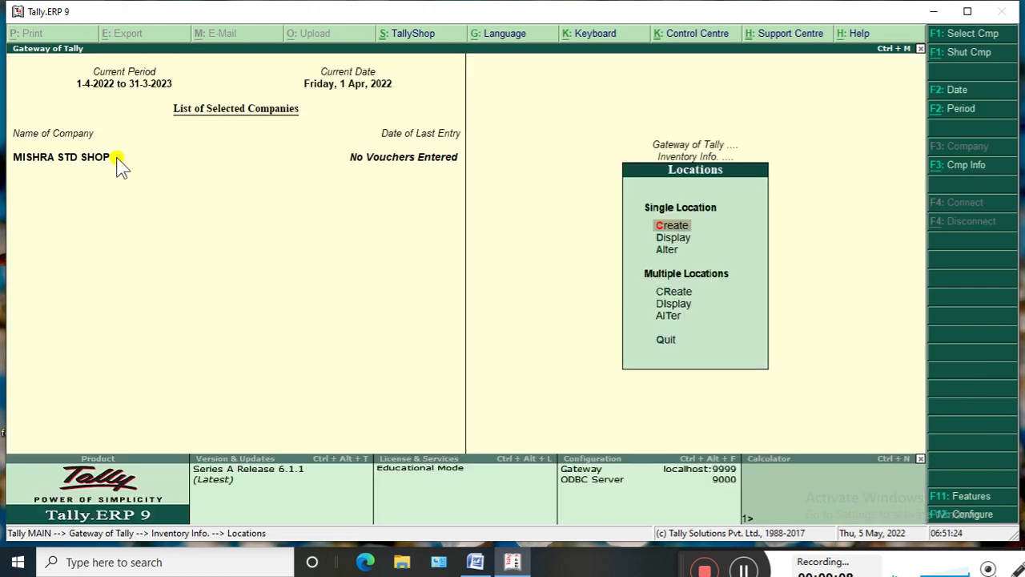
- Review the list of the company's locations and return to the Gateway of Tally
key("Down")
key("Return")
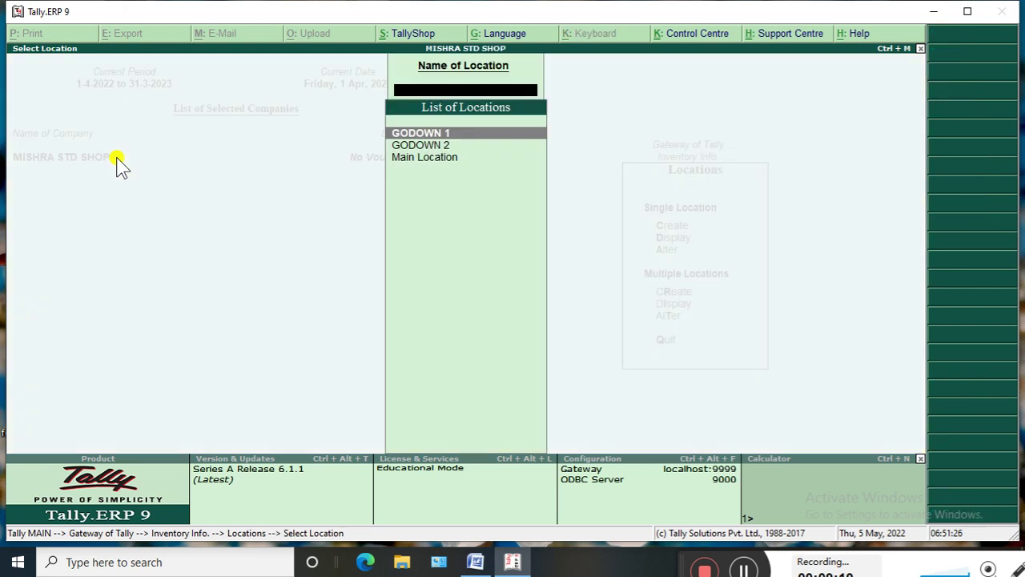
key("Down")
key("Down")
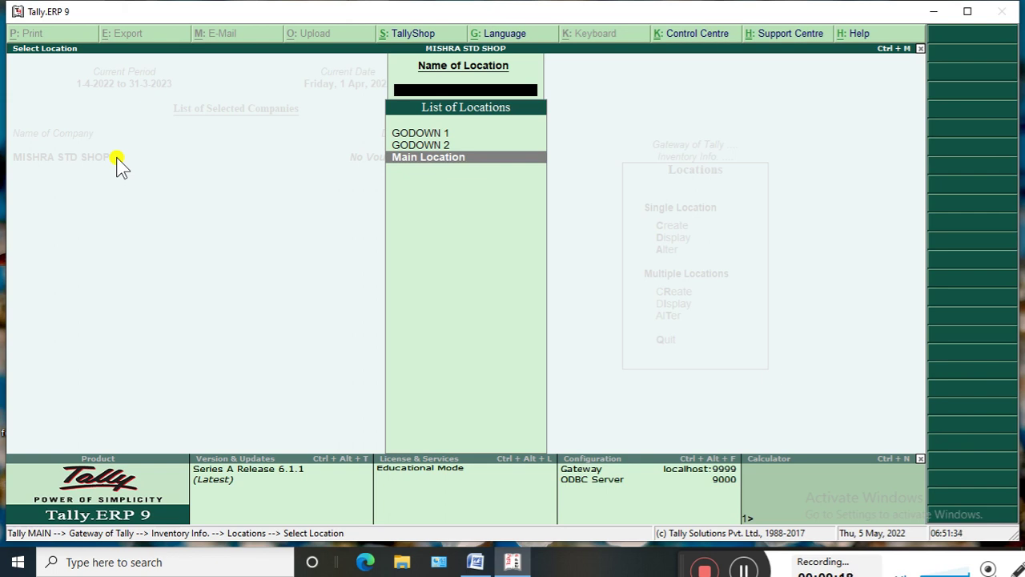
key("Escape")
key("Escape")
key("Escape")
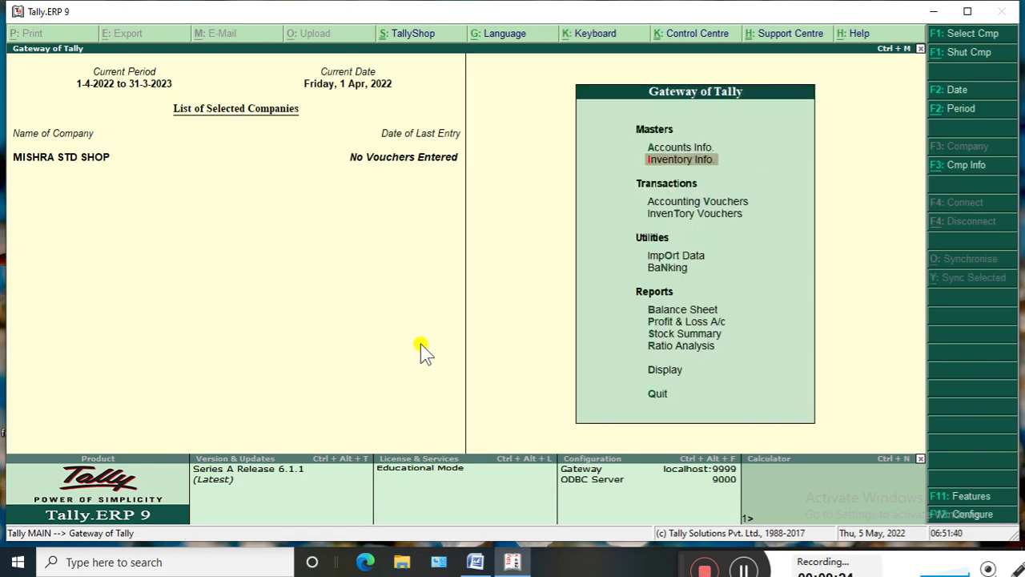
- Switch to the GODOWN document in Word, review the godown list and coupon purchase question, and return to Tally
left_click(474, 563)
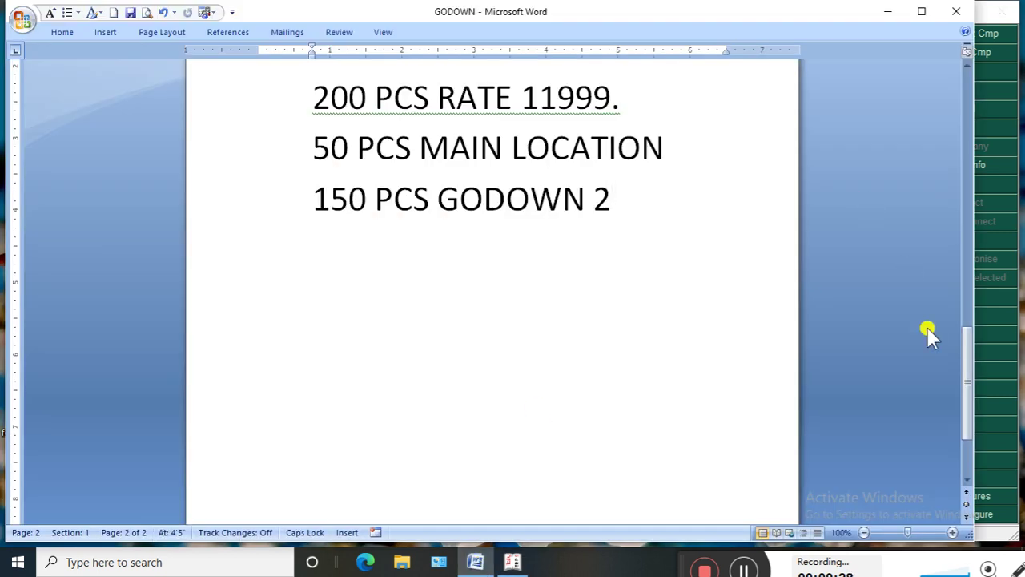
left_click_drag(967, 358, 959, 122)
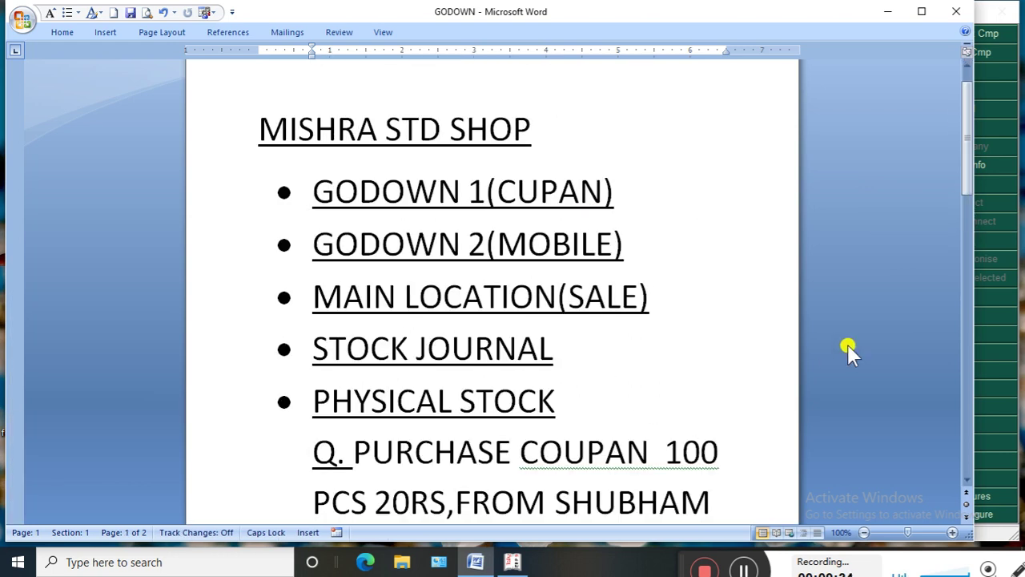
left_click_drag(966, 184, 1008, 229)
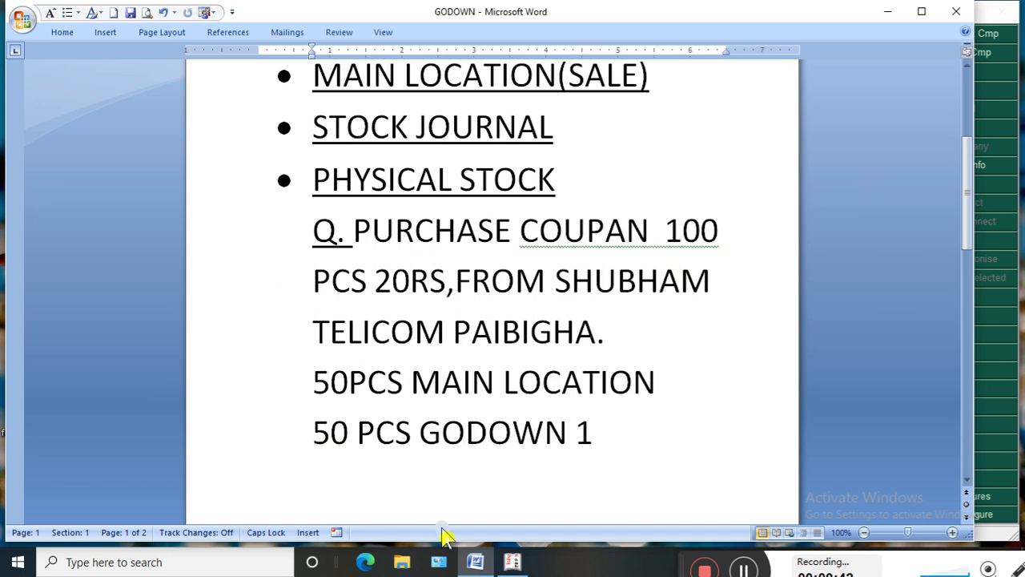
left_click(509, 562)
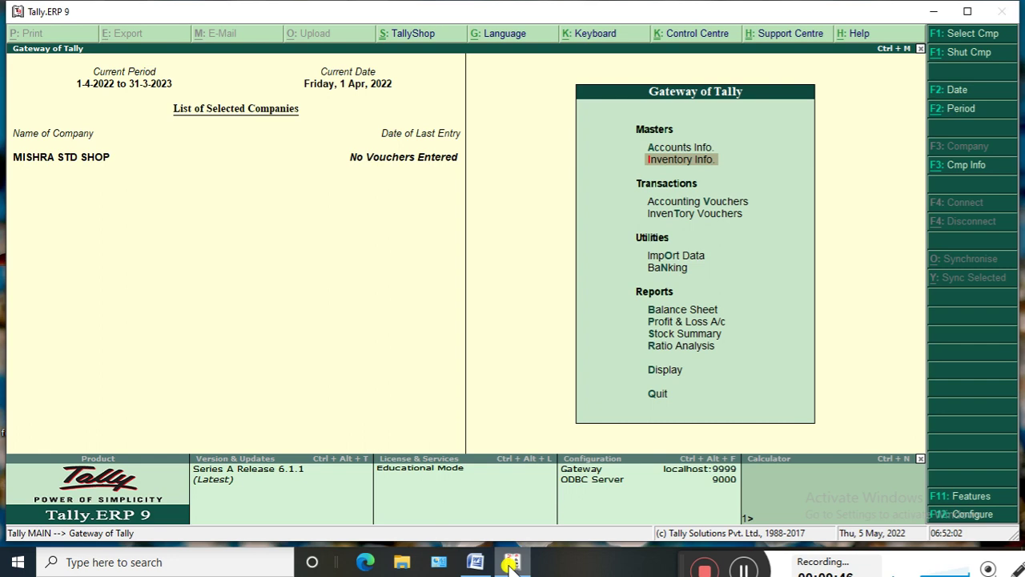
- Start a new purchase voucher in accounting vouchers, leaving the supplier invoice number and date blank
key("Down")
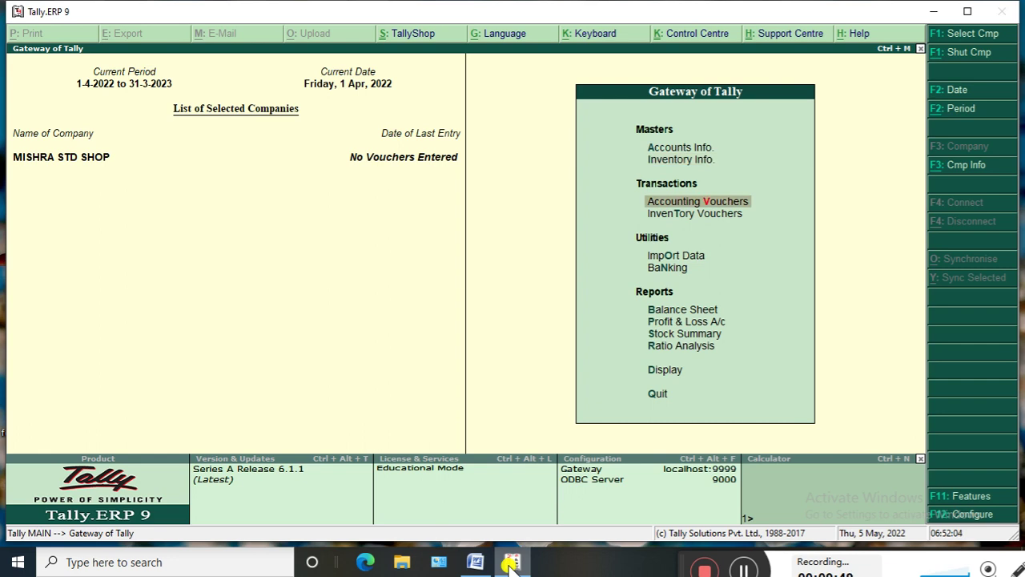
key("Return")
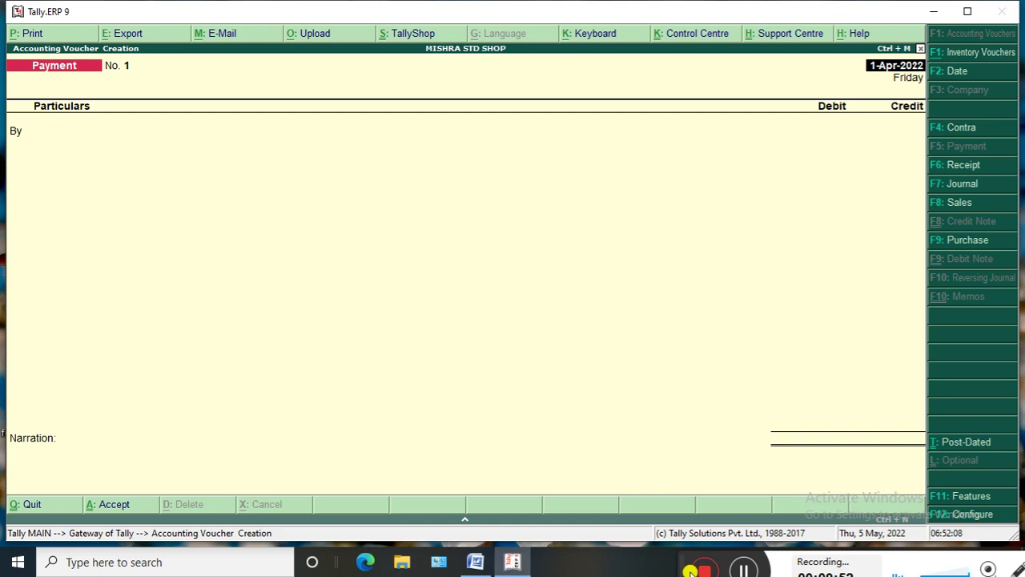
left_click(979, 245)
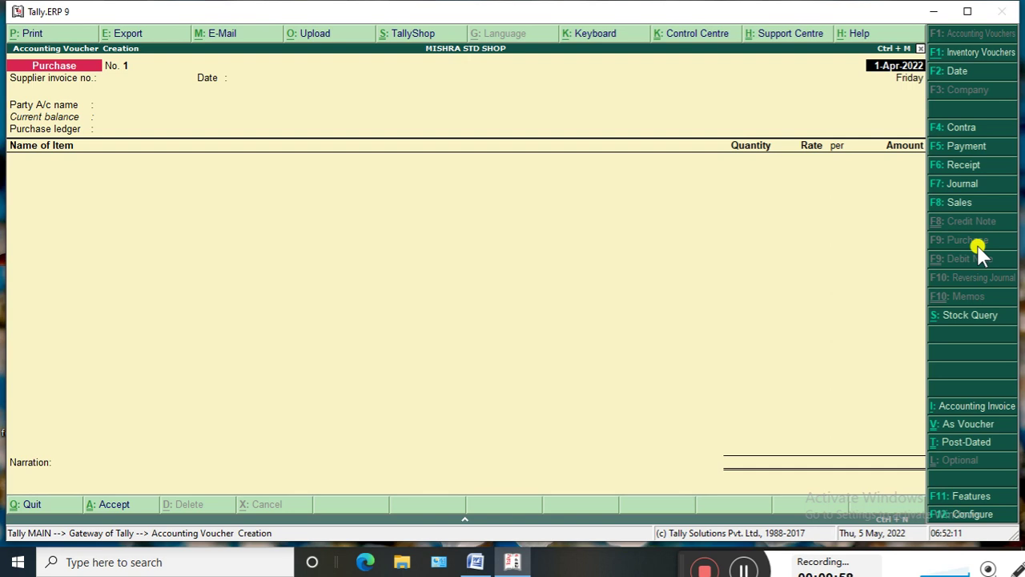
key("Return")
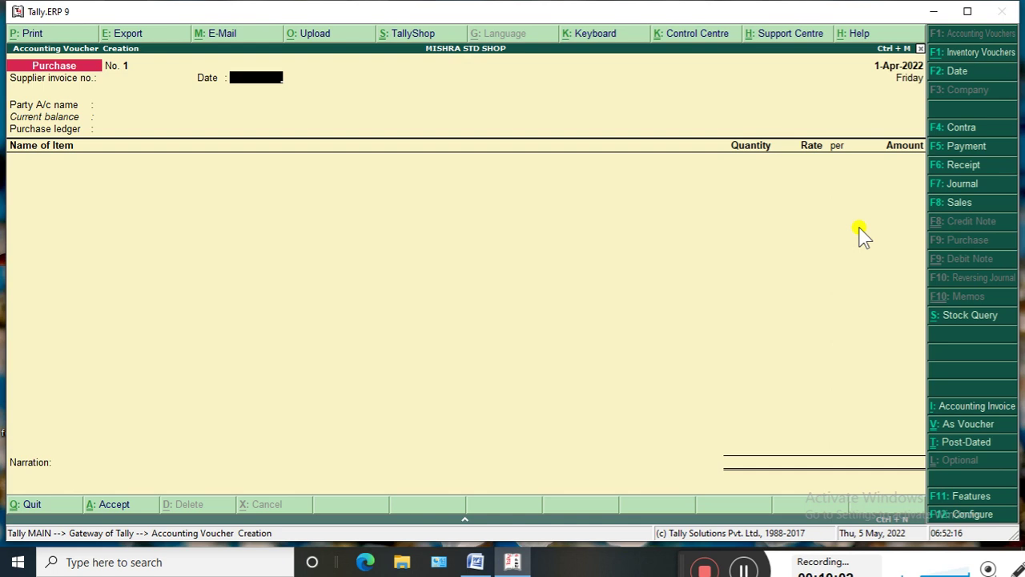
key("Return")
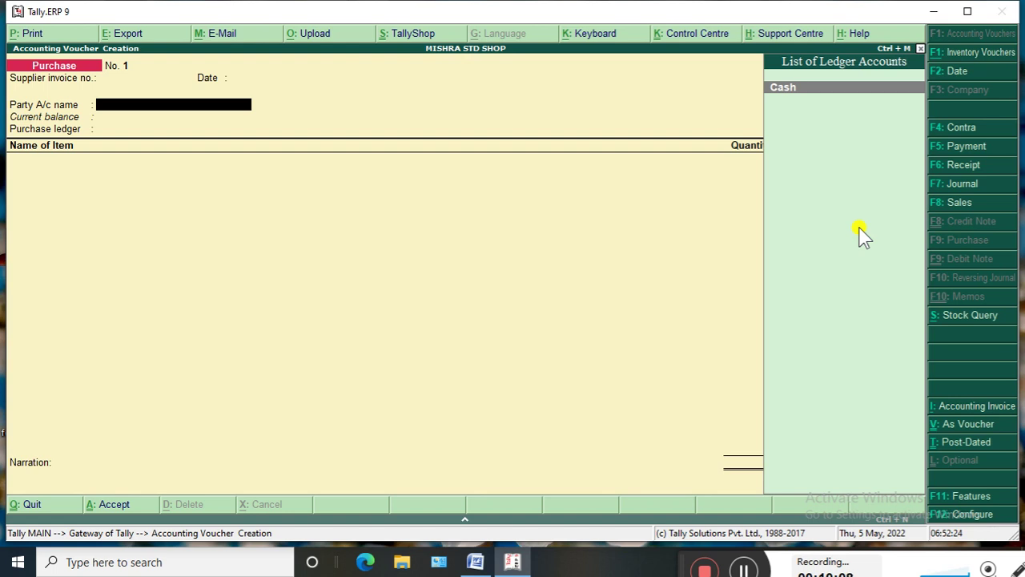
- Create a party ledger named SHUBHAM TELICOM under Sundry Creditors, maintaining balances bill-by-bill
key("alt+c")
type("SHUM")
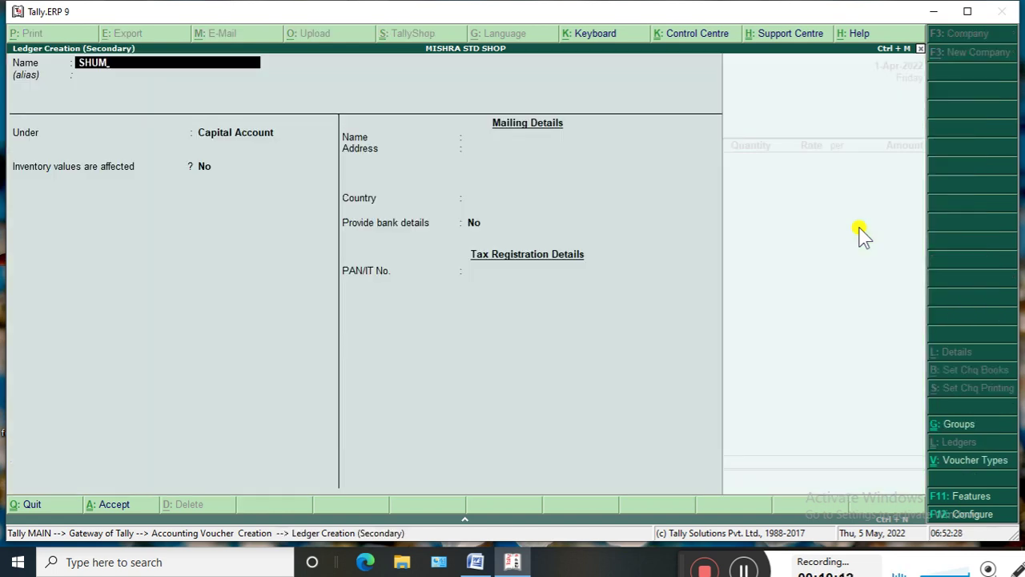
key("BackSpace")
type("BHAM TELICOM")
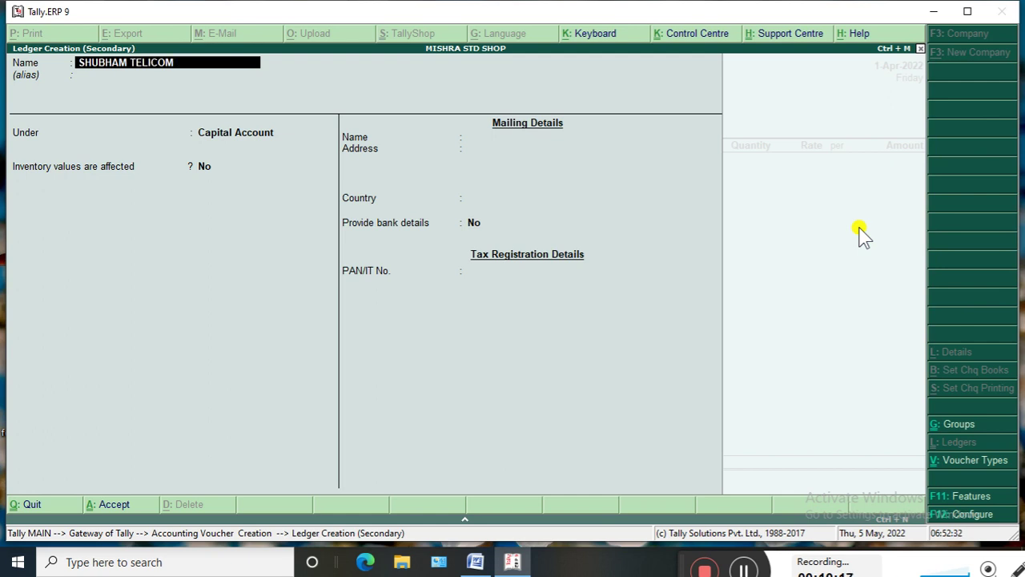
key("Return")
key("Return")
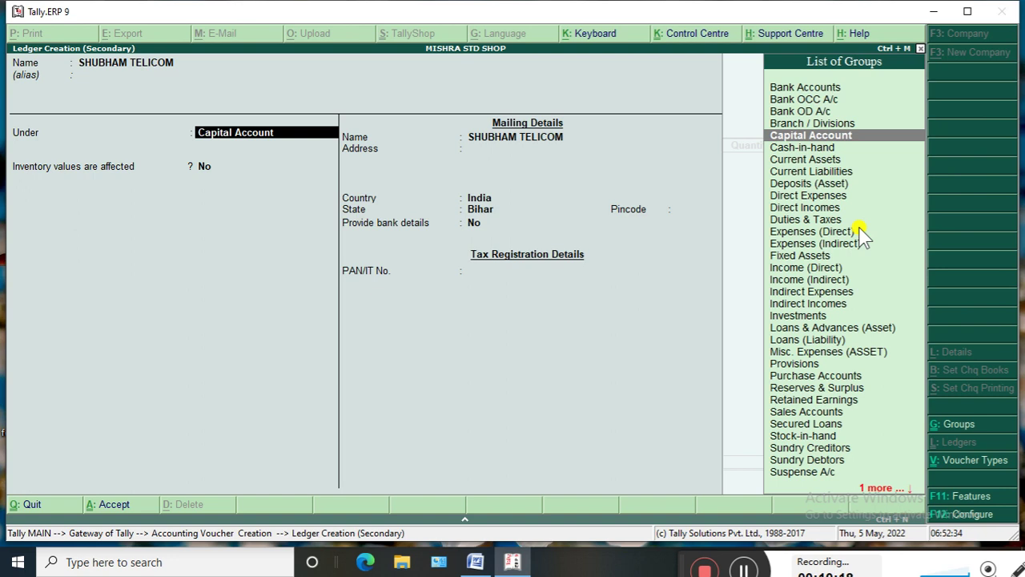
type("SU")
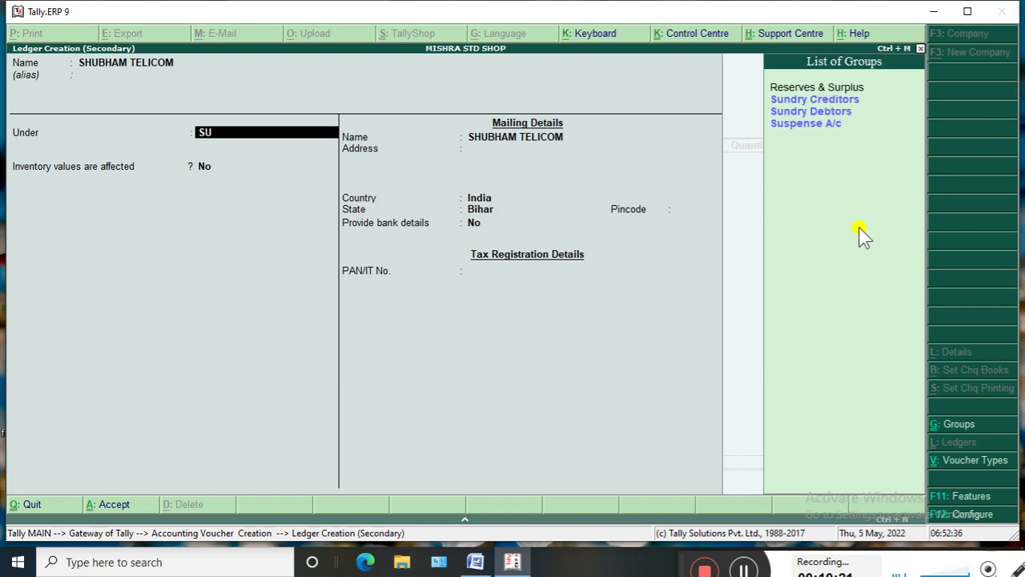
key("Return")
key("Return")
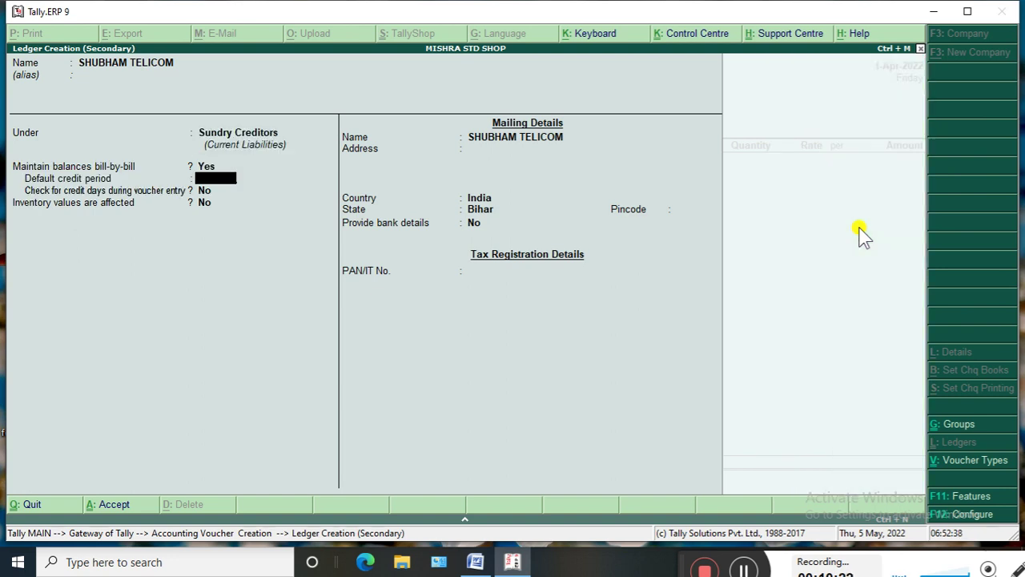
- Keep the default credit, mailing, bank and tax details of the supplier ledger and save it as the voucher's party account
key("Return")
key("Return")
key("Return")
key("Return")
key("Return")
key("Return")
key("Return")
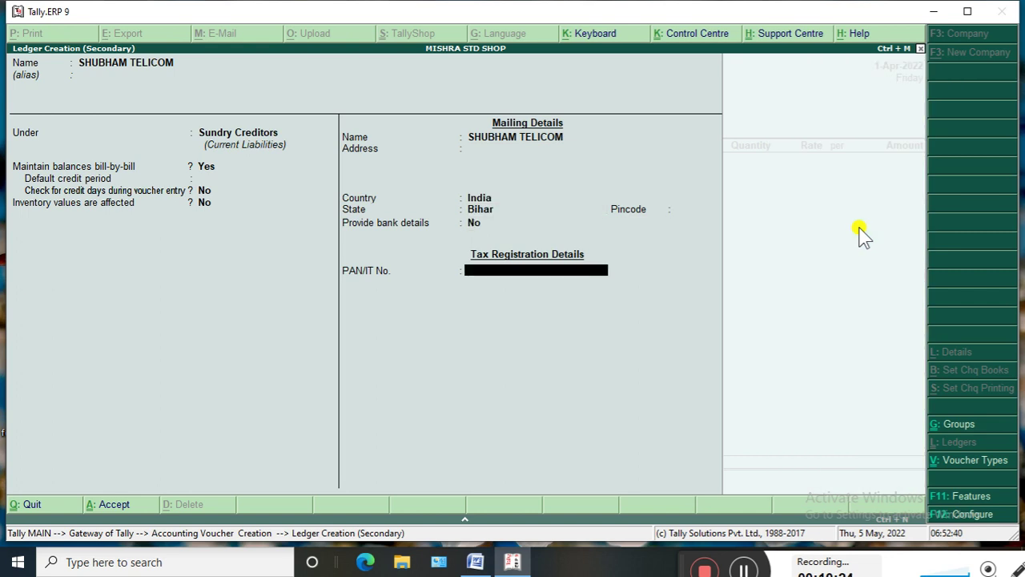
key("Return")
key("Return")
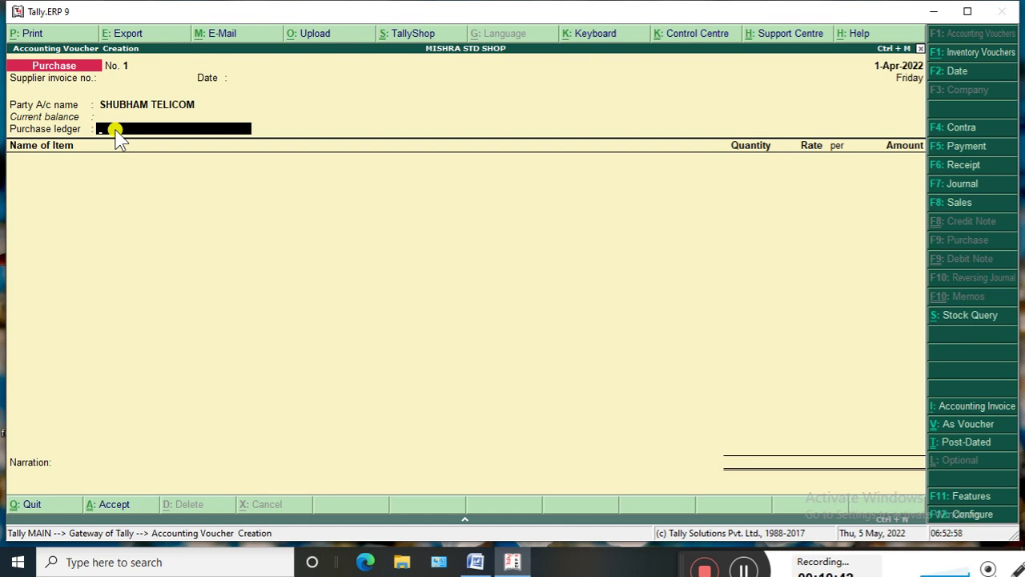
- Create a ledger named PURCHASE A/C under Purchase Accounts with inventory values affected, and use it as the voucher's purchase ledger
key("alt+c")
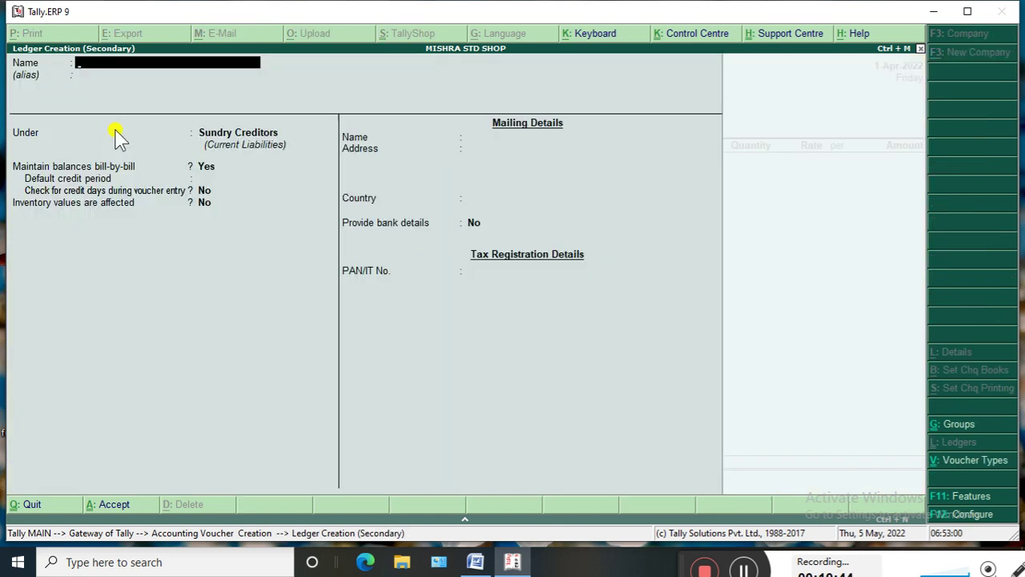
type("PURCHASE A/C")
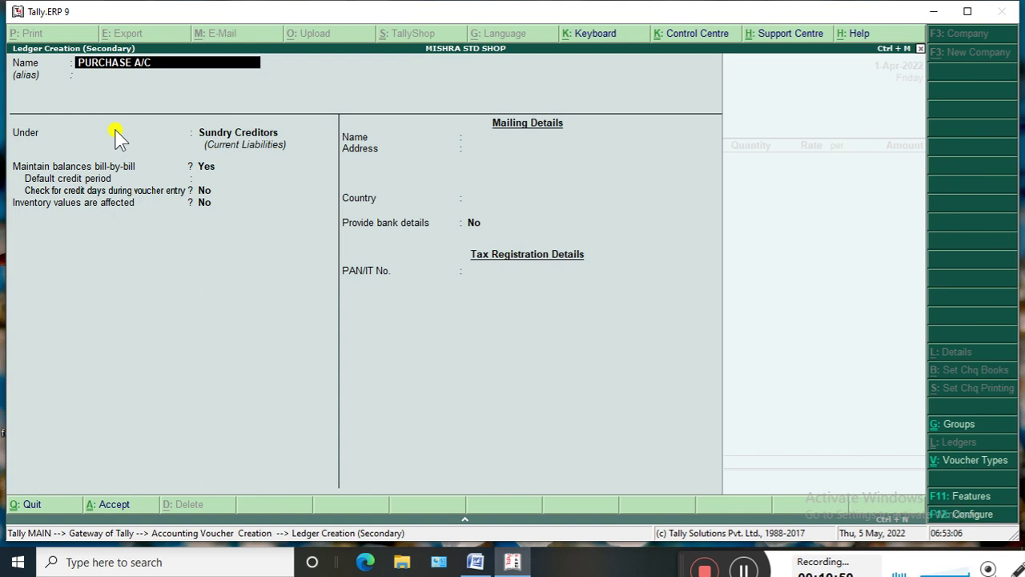
key("Return")
key("Return")
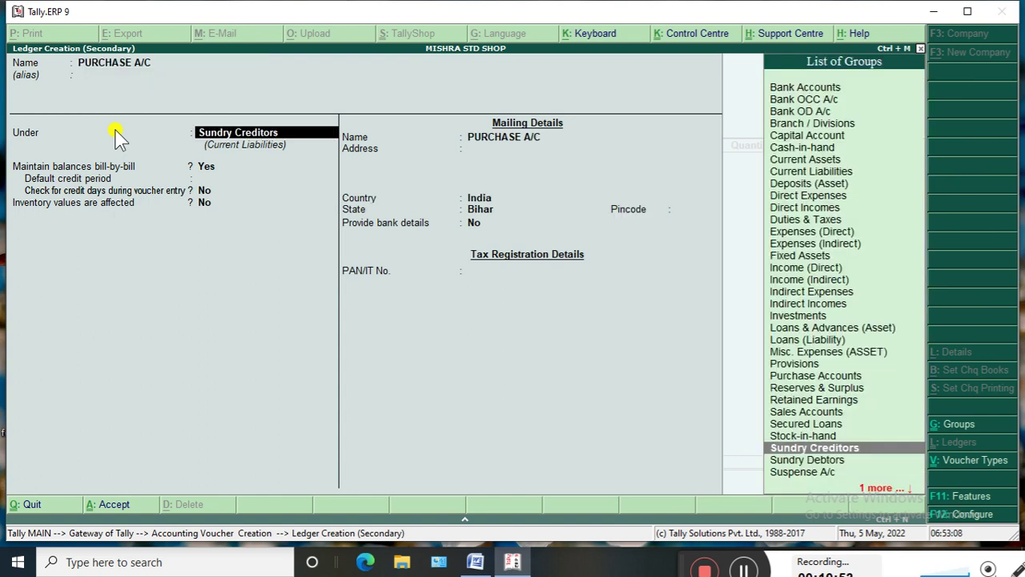
type("PU")
key("Return")
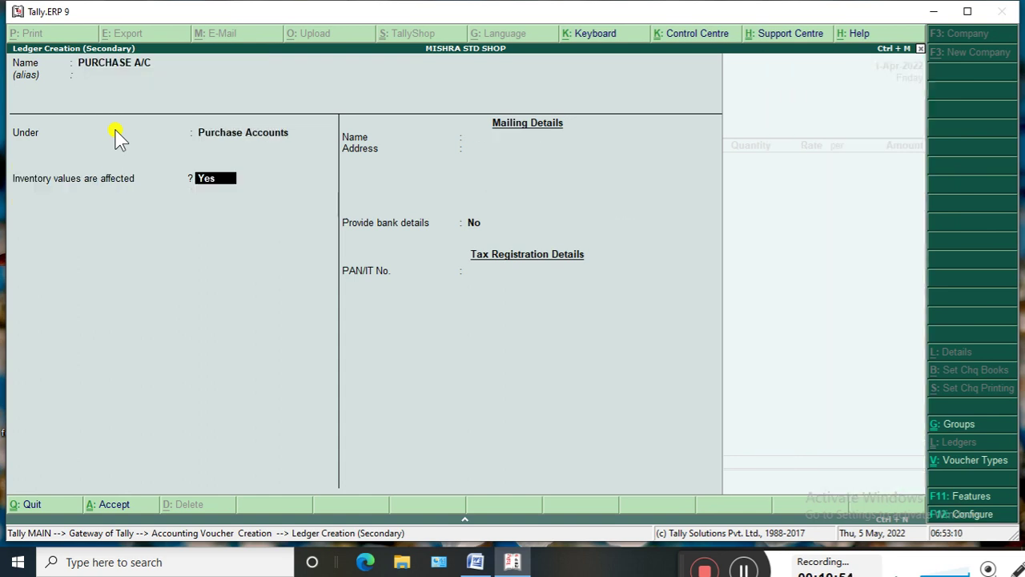
key("Return")
key("Return")
key("Return")
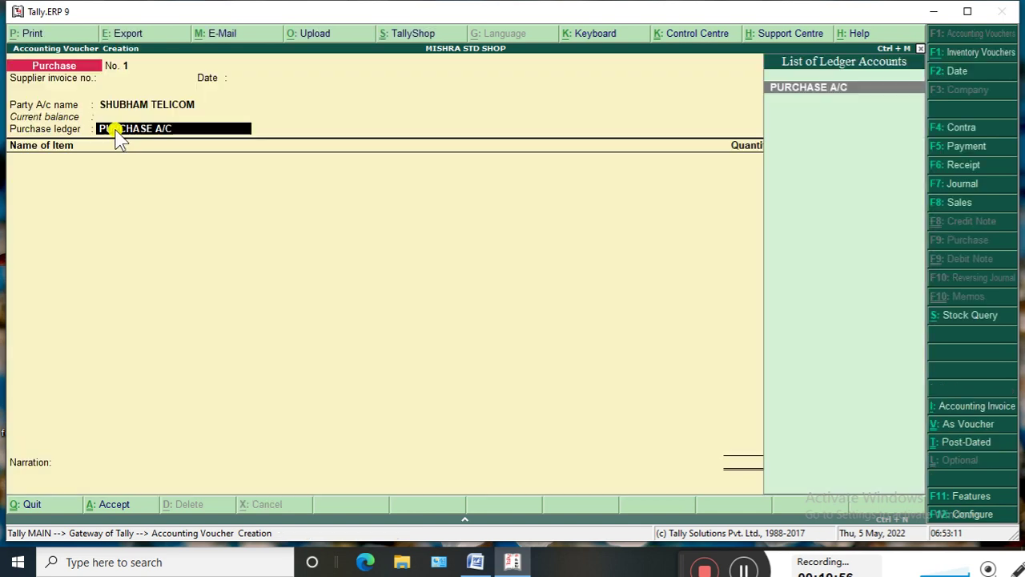
key("Return")
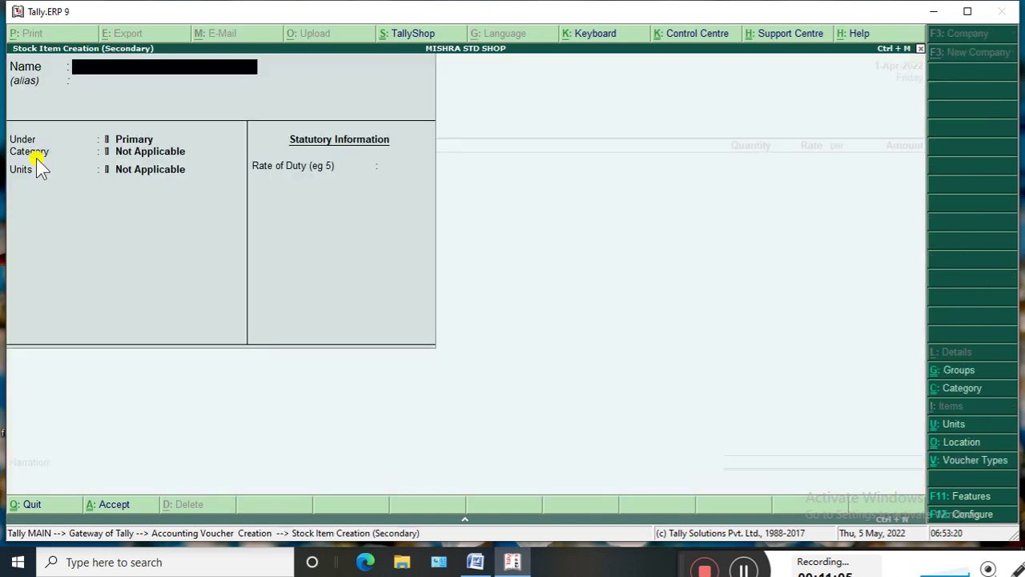
- Name the new stock item COUPAN and place it under a new primary stock group named AIRTEL
type("COUPAN")
key("Return")
key("Return")
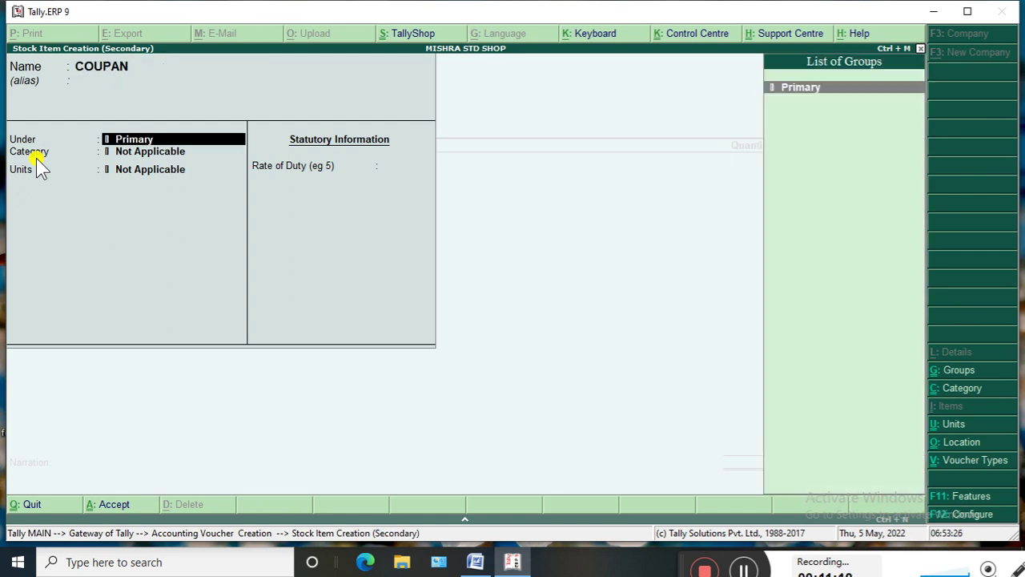
key("alt+c")
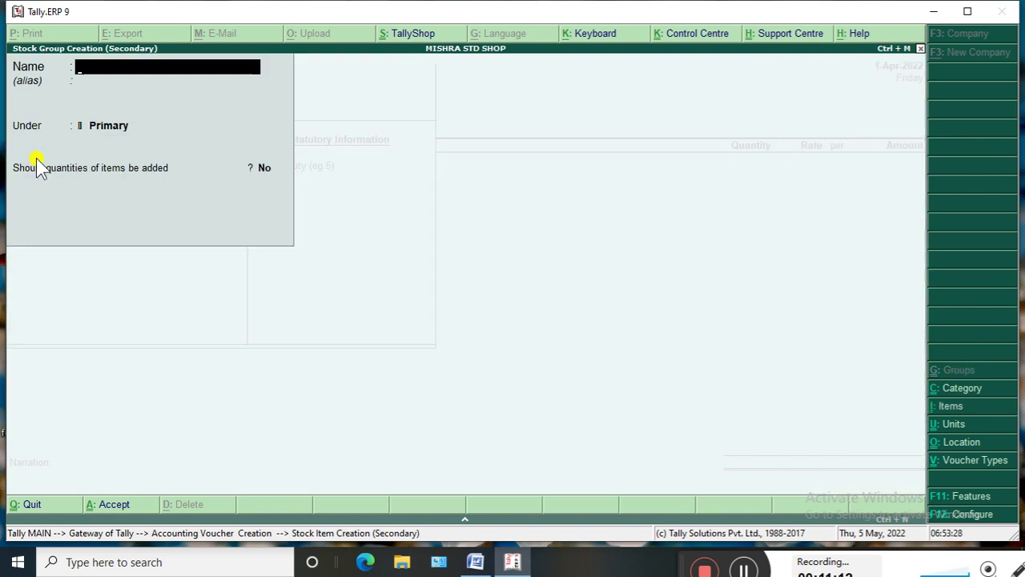
type("Al")
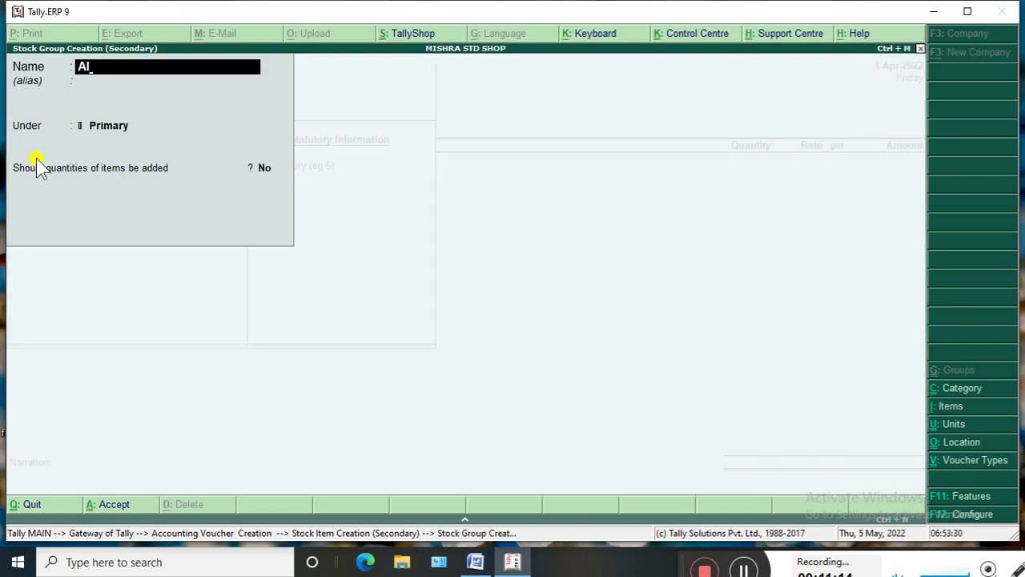
type("RTEL")
key("Return")
key("Return")
key("Return")
key("Return")
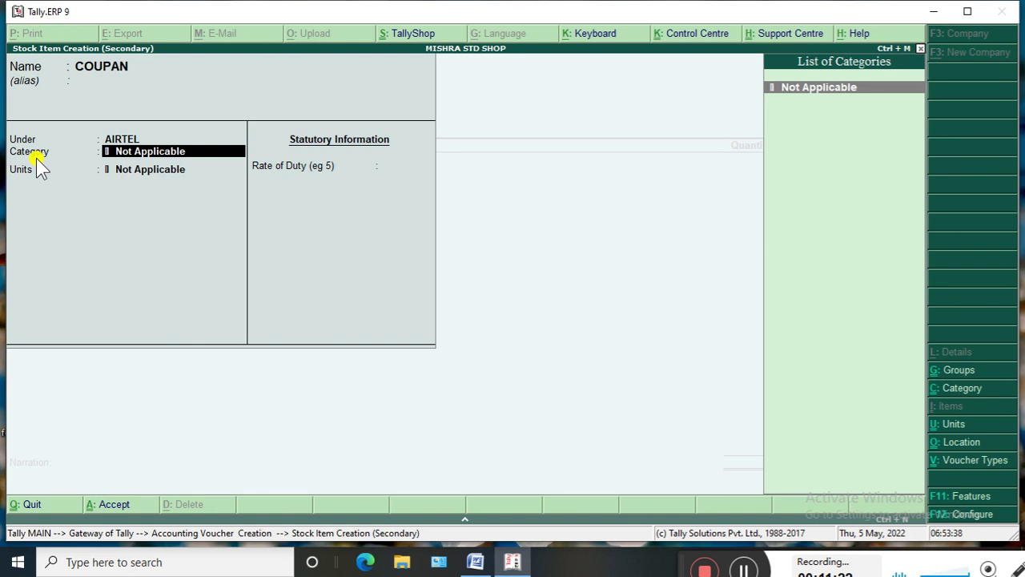
- Create a stock category named TOPUP under Primary and assign it to the COUPAN item
key("alt+c")
type("TO")
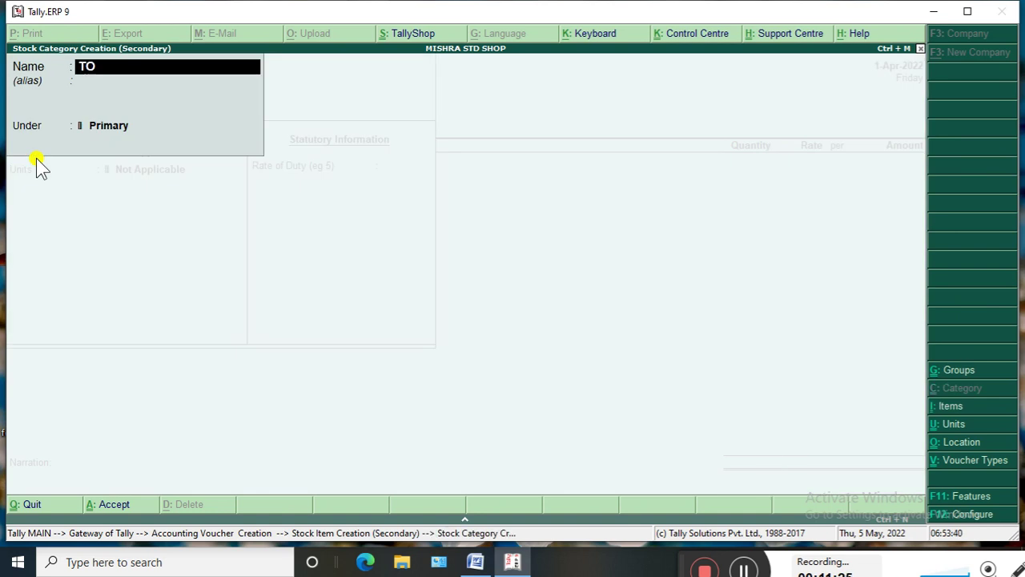
type("PUP")
key("Return")
key("Return")
key("Return")
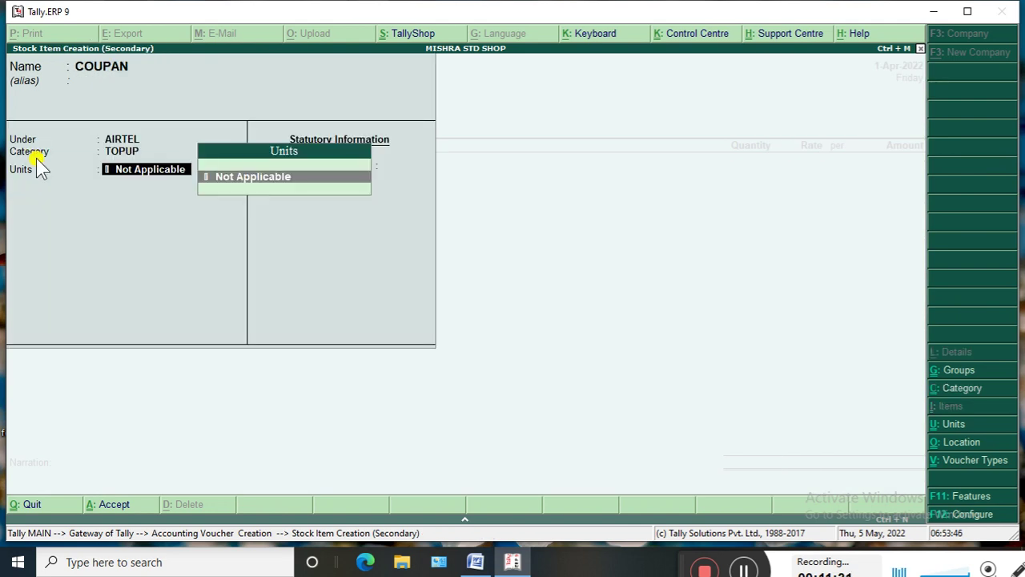
- Create a simple unit with symbol PCS, no formal name and 0 decimal places for the COUPAN item
key("alt+c")
type("P")
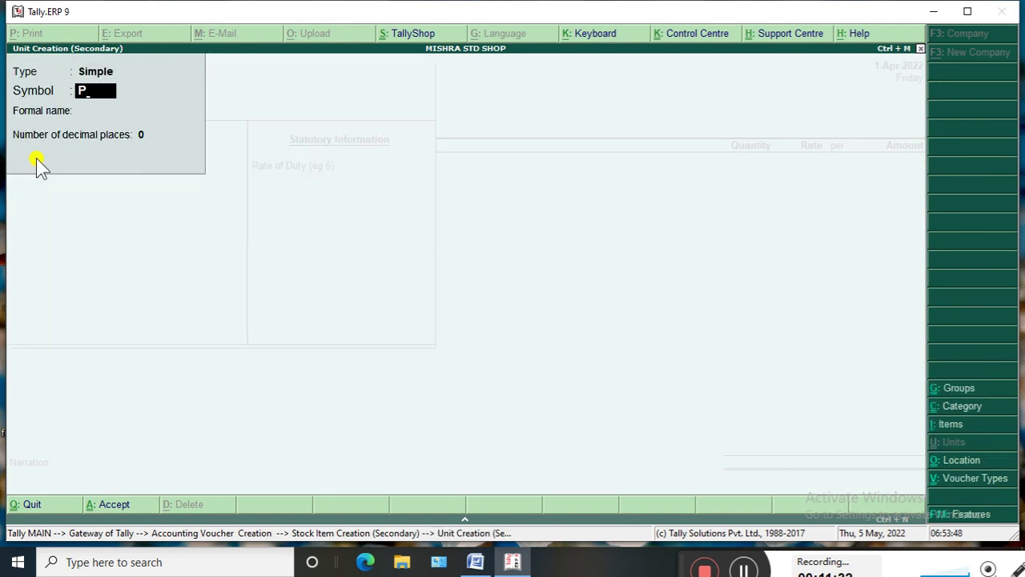
type("CS")
key("Return")
key("Return")
key("Return")
key("Return")
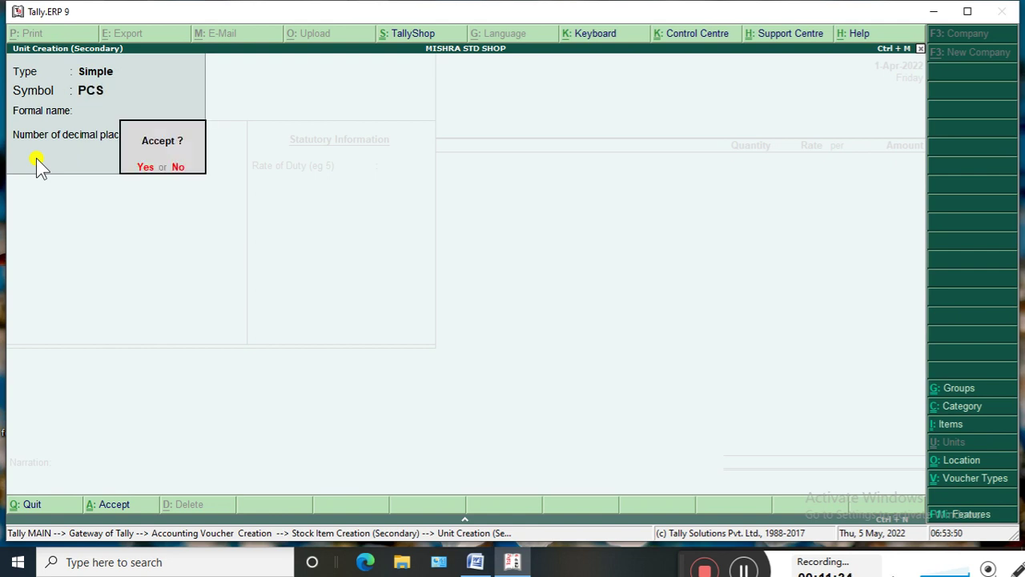
key("Return")
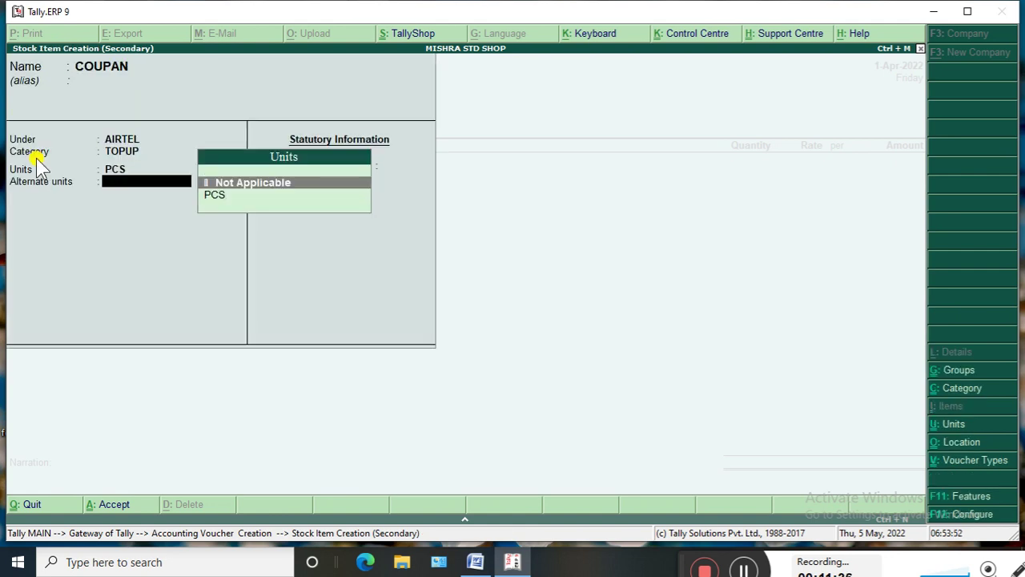
- Save the COUPAN item without an alternate unit and with duty rate 0, and open its location allocations in the voucher
key("Return")
key("Return")
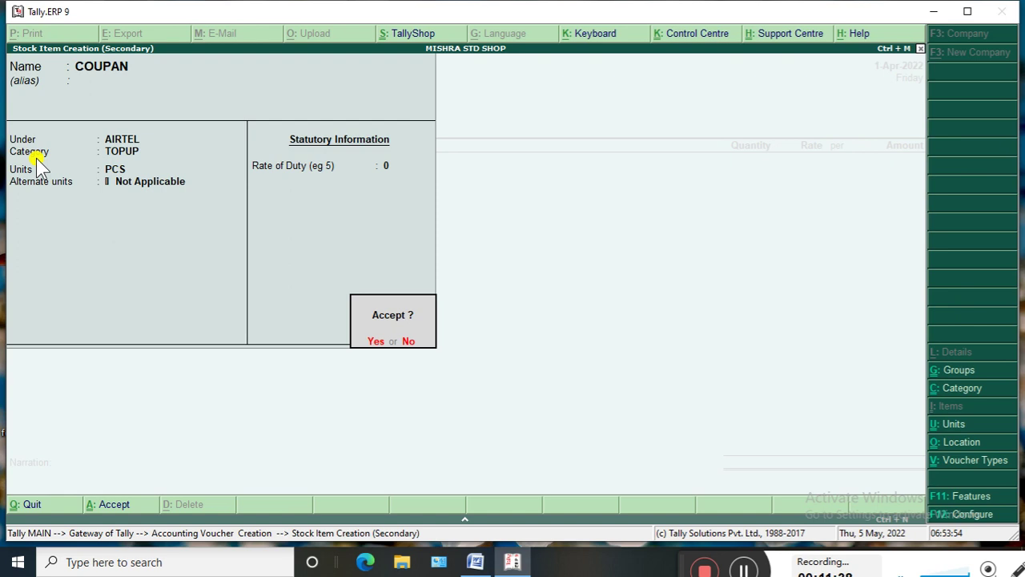
key("Return")
key("Return")
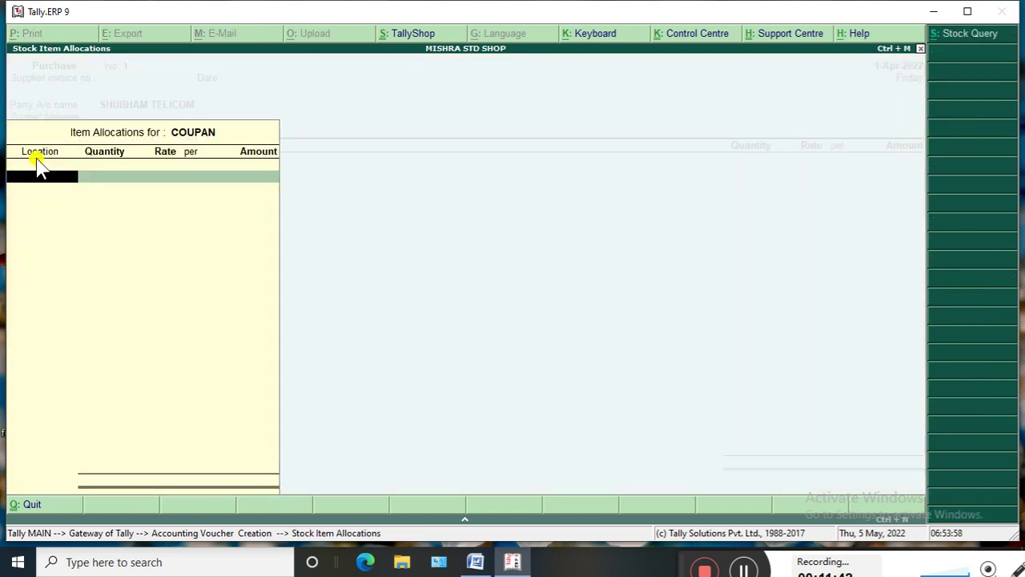
key("Escape")
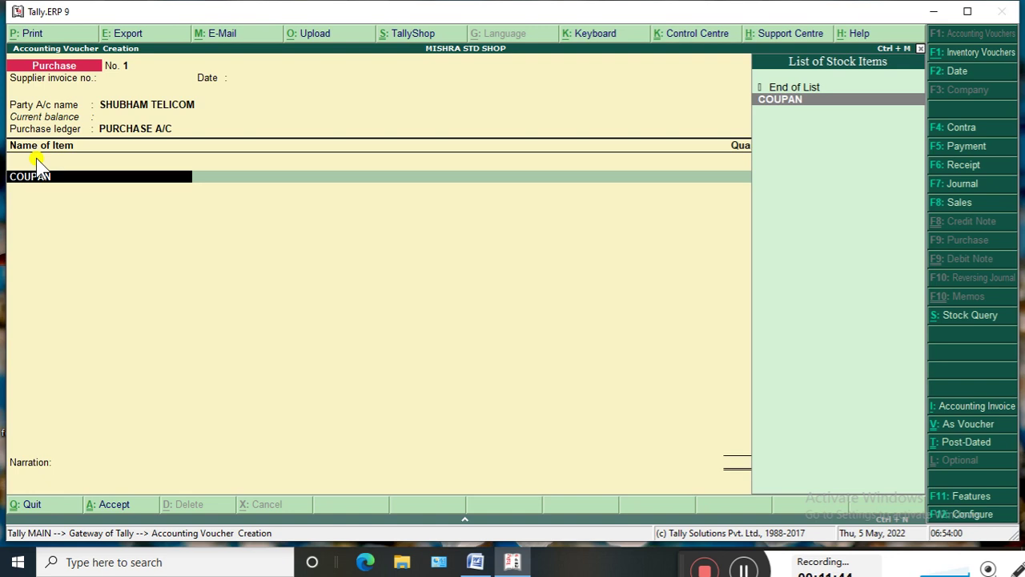
key("Return")
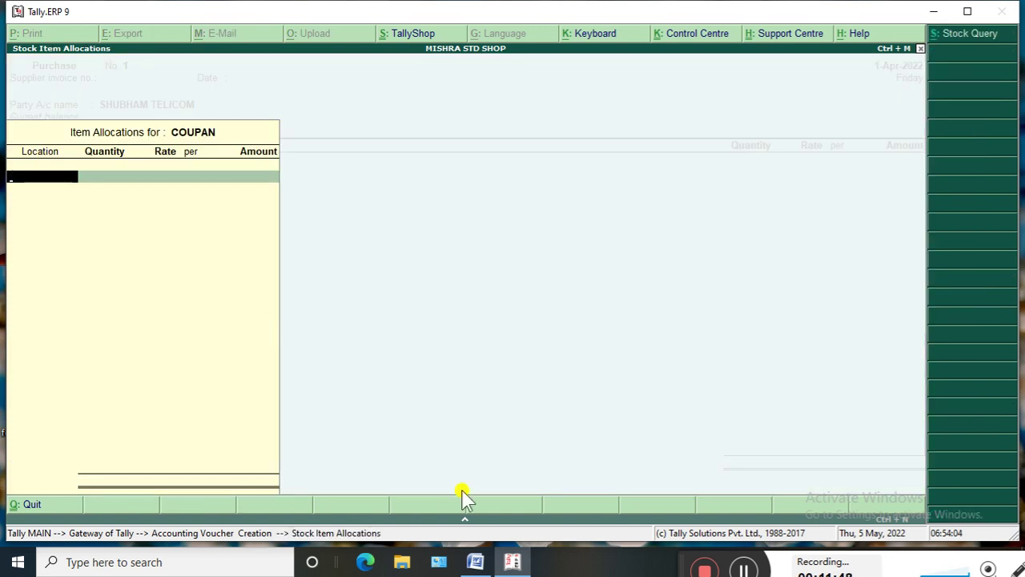
- Check the quantities in the Word exercise and allocate 50 PCS of COUPAN to Main Location at a rate of 20
left_click(476, 564)
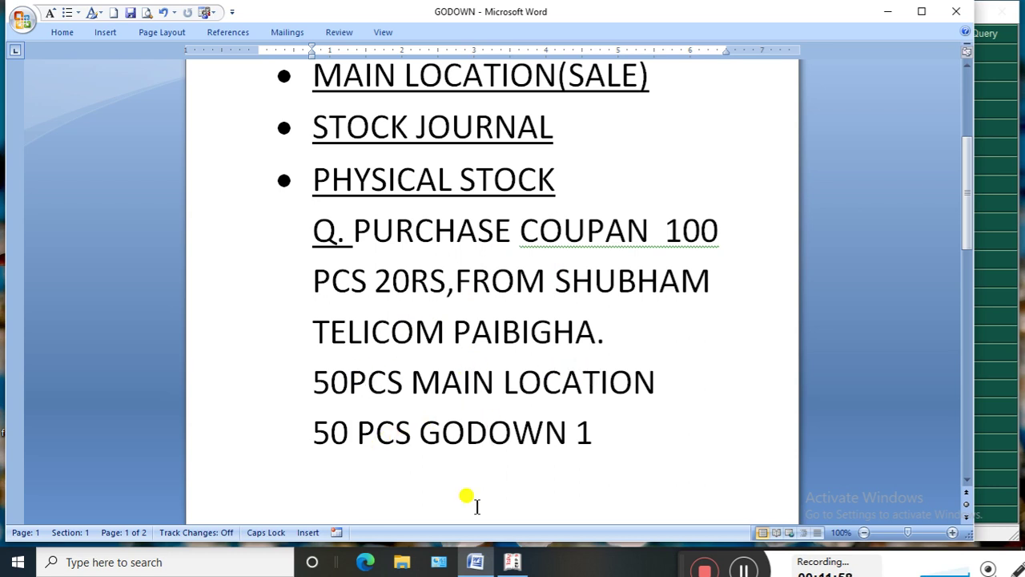
left_click(513, 562)
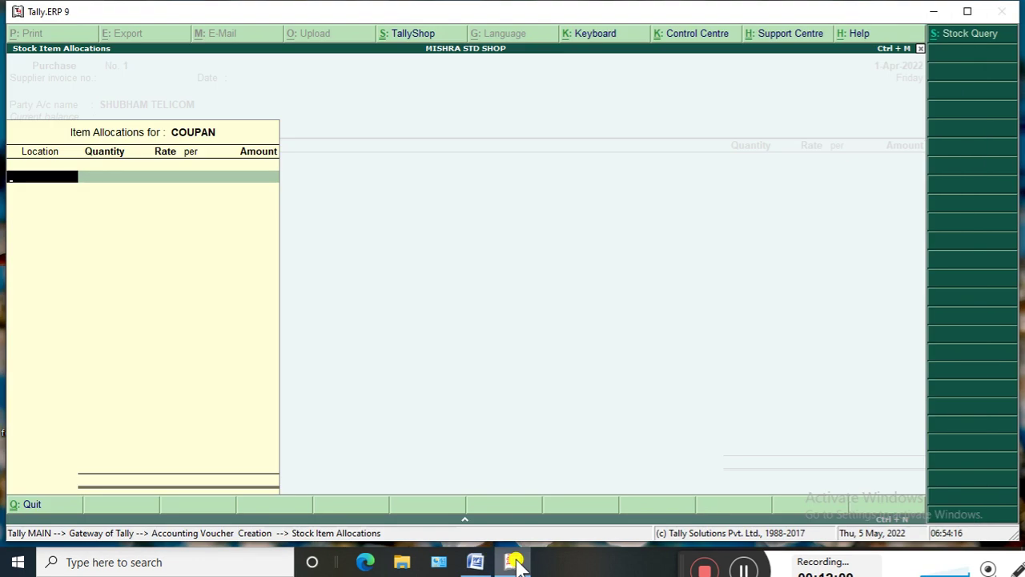
key("Down")
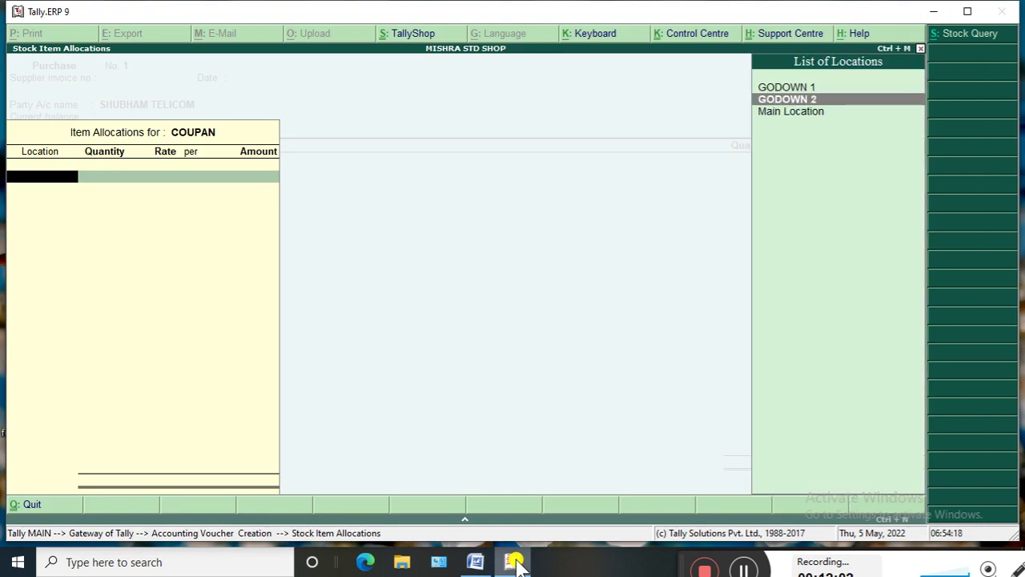
key("Down")
key("Return")
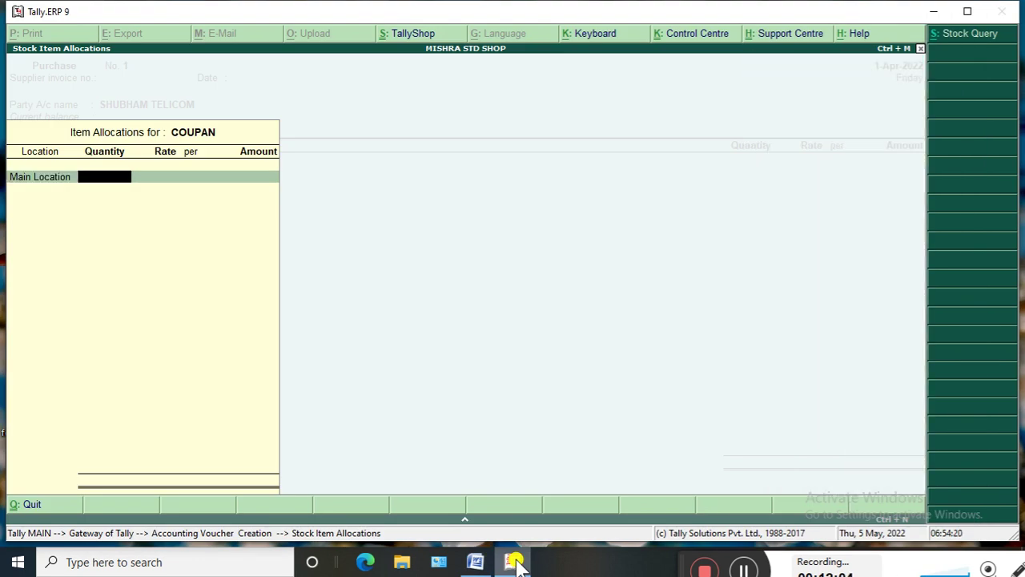
type("50")
key("Return")
type("20")
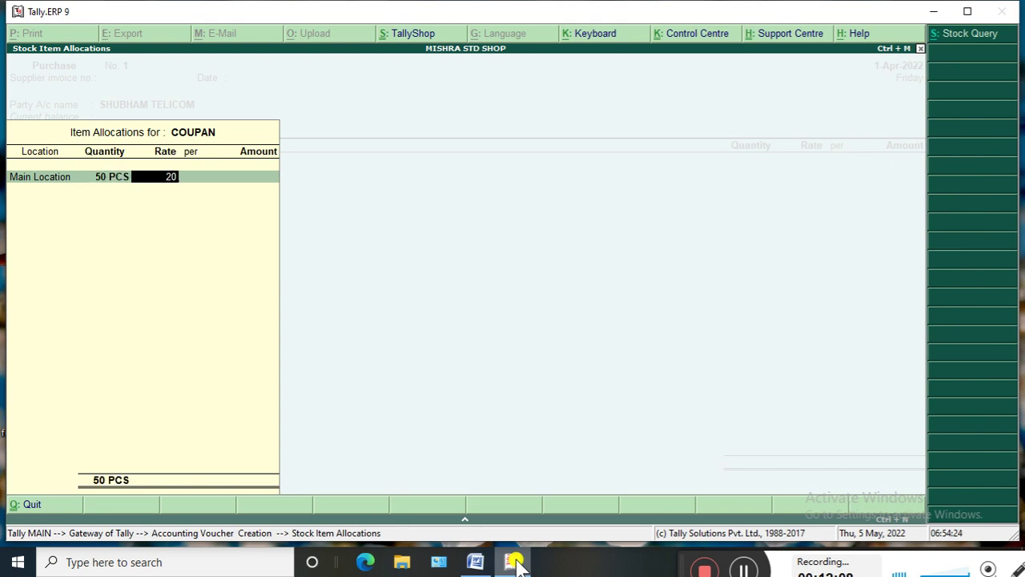
key("Return")
key("Return")
key("Return")
key("Return")
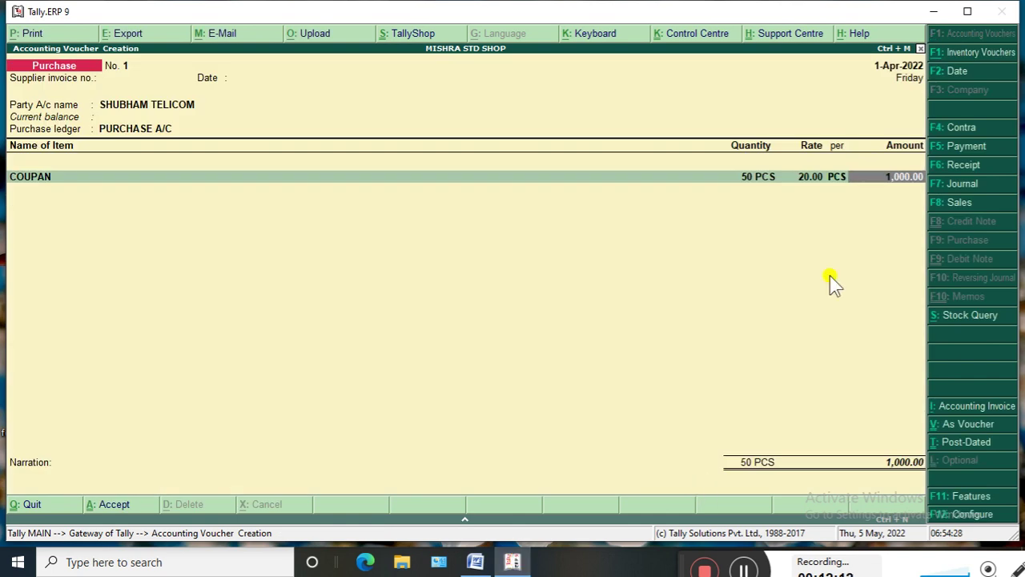
key("Return")
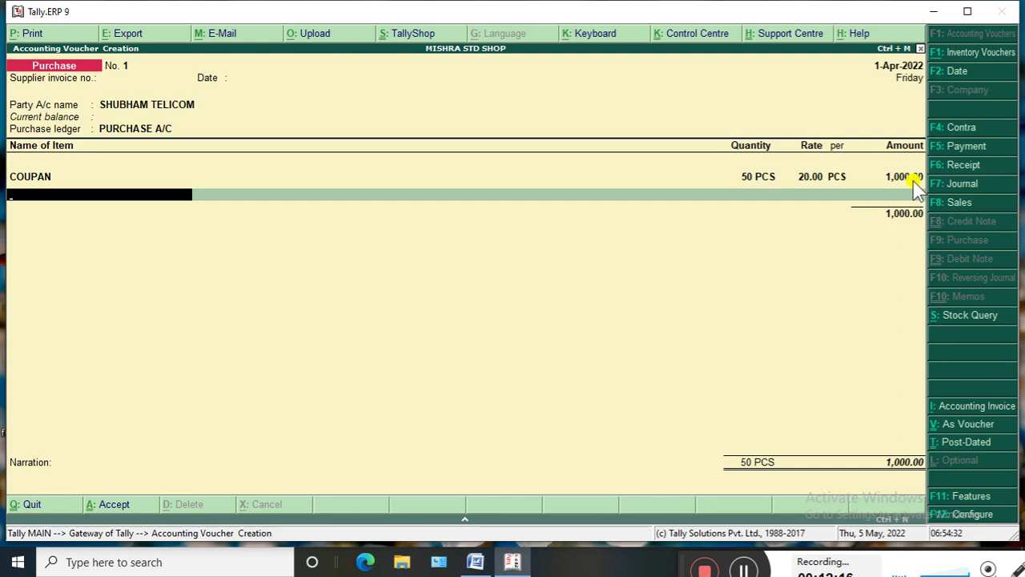
- Add a second COUPAN line allocating 50 PCS to GODOWN 1 at a rate of 20, as the Word exercise states
key("Down")
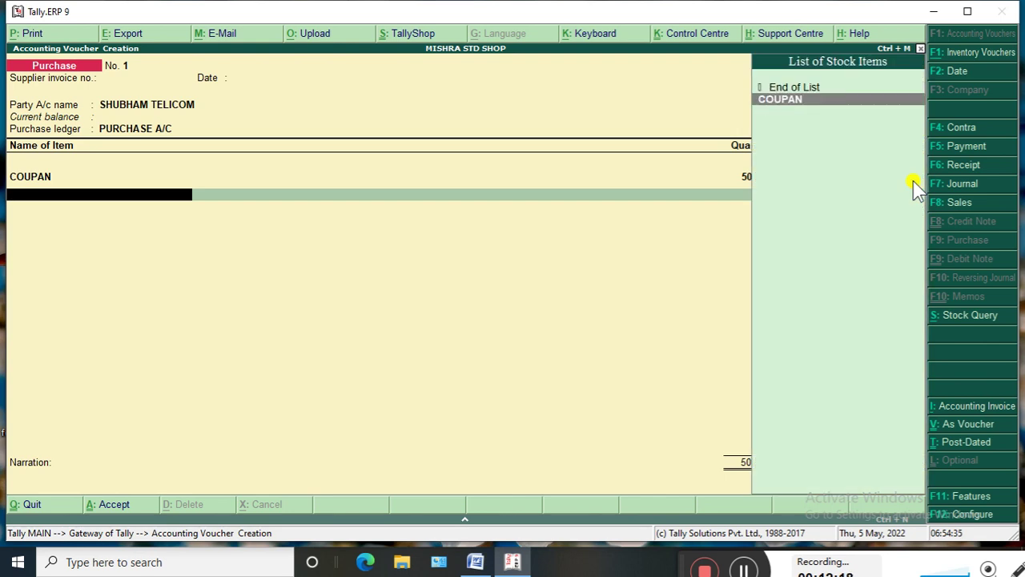
key("Return")
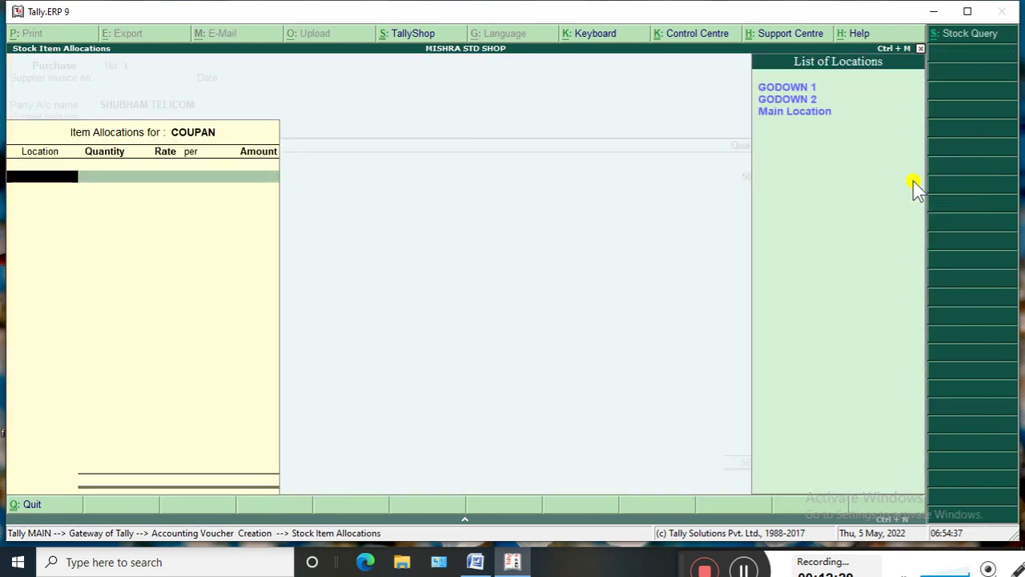
key("Down")
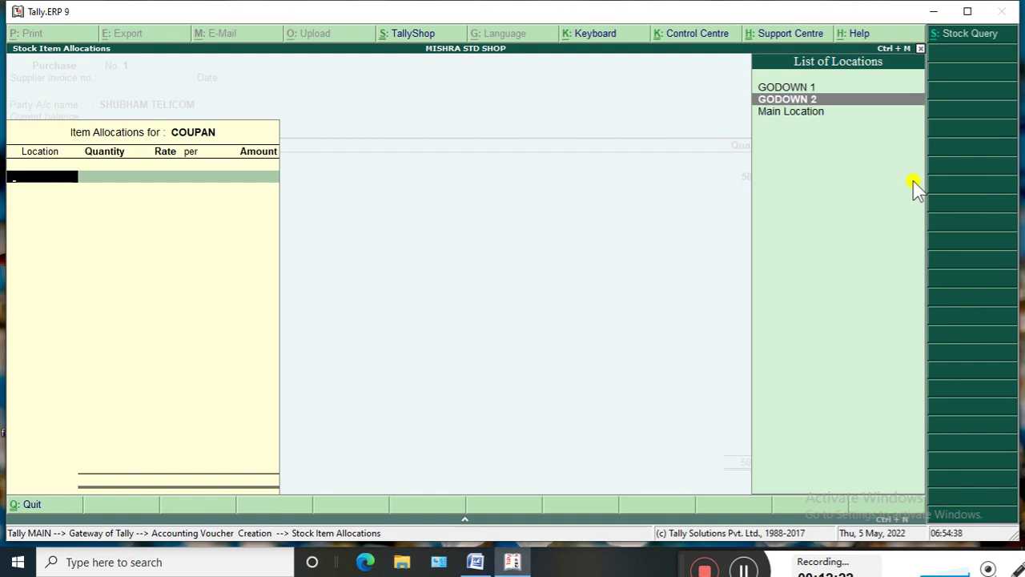
key("Up")
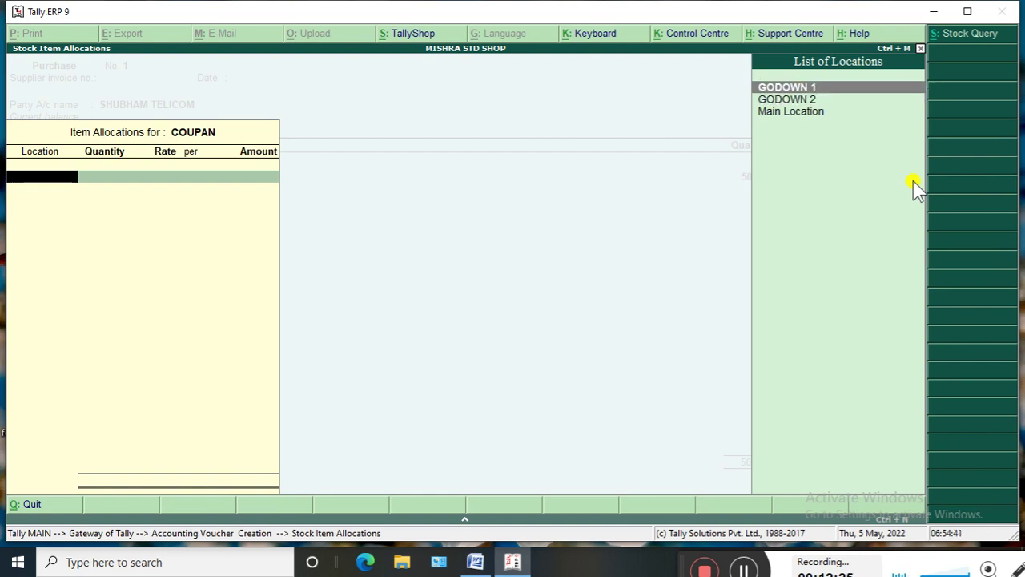
left_click(474, 563)
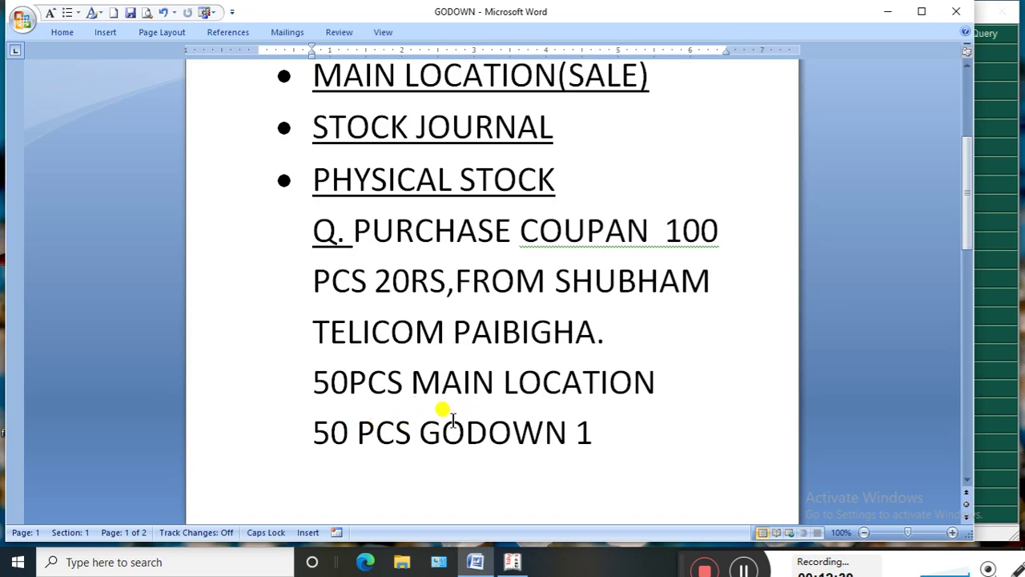
left_click(510, 563)
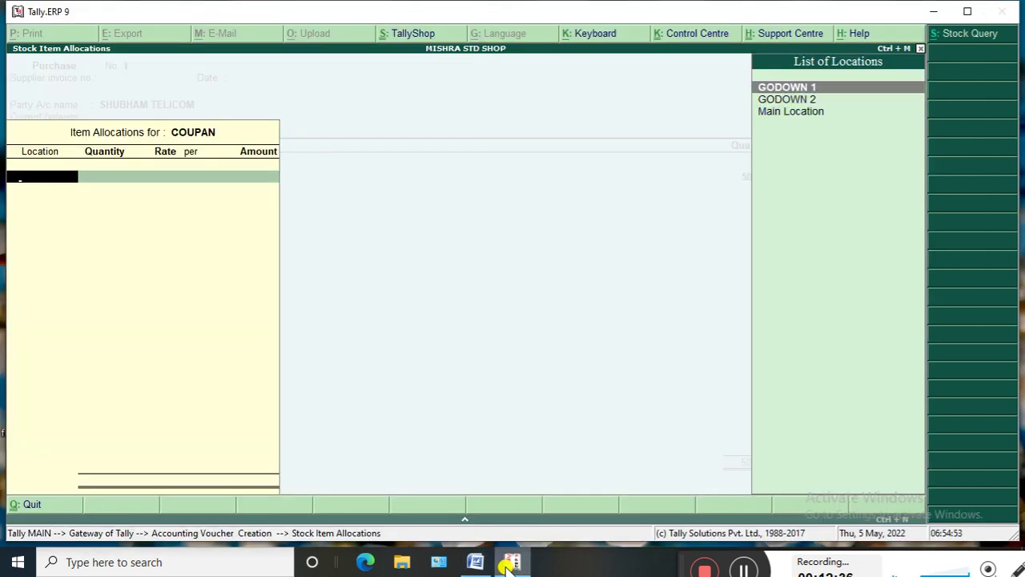
key("Return")
type("50")
key("Return")
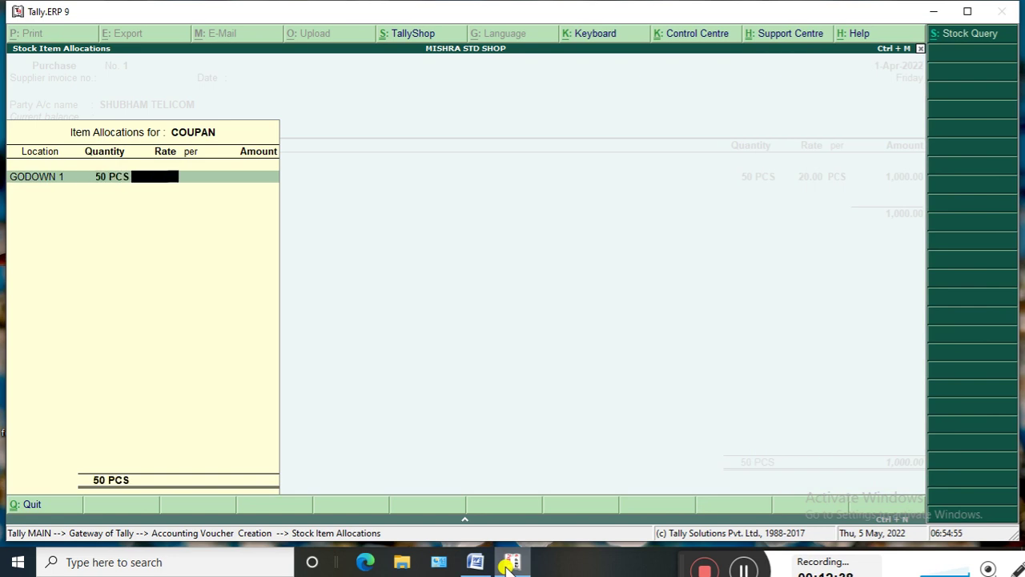
type("20")
key("Return")
key("Return")
key("Return")
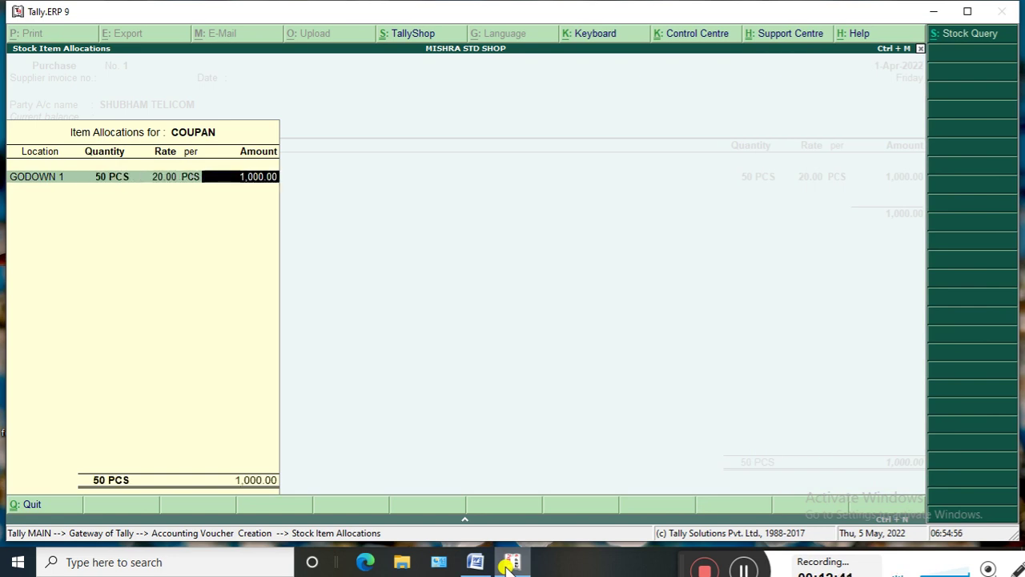
key("Return")
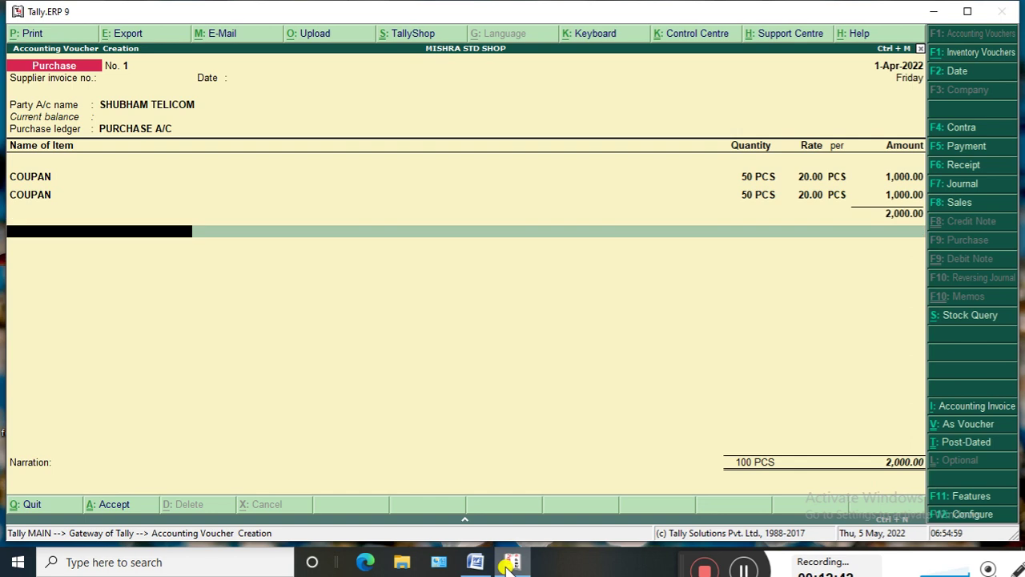
- End the item list and save the purchase voucher without a narration
key("Return")
key("Return")
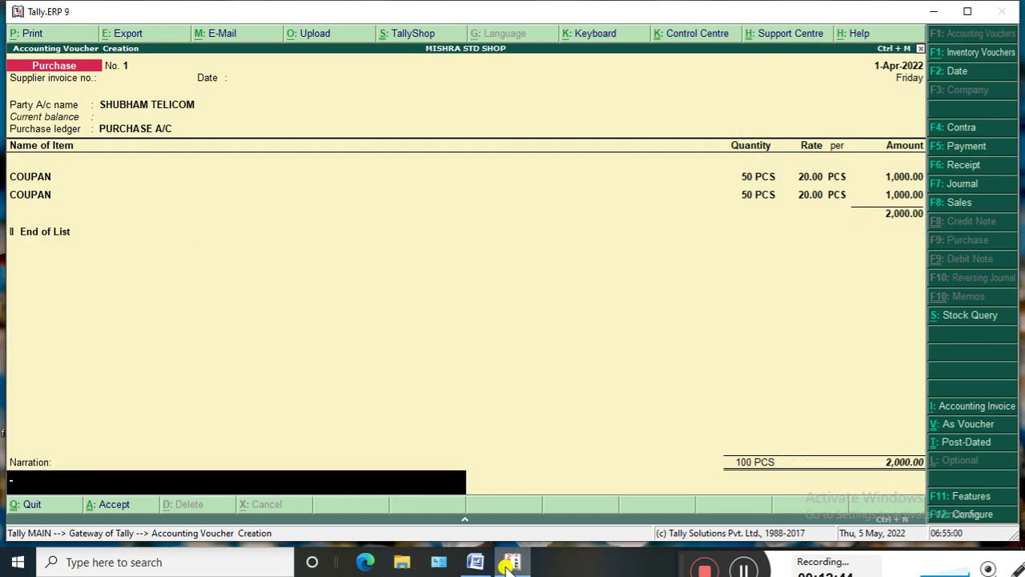
key("Return")
key("Return")
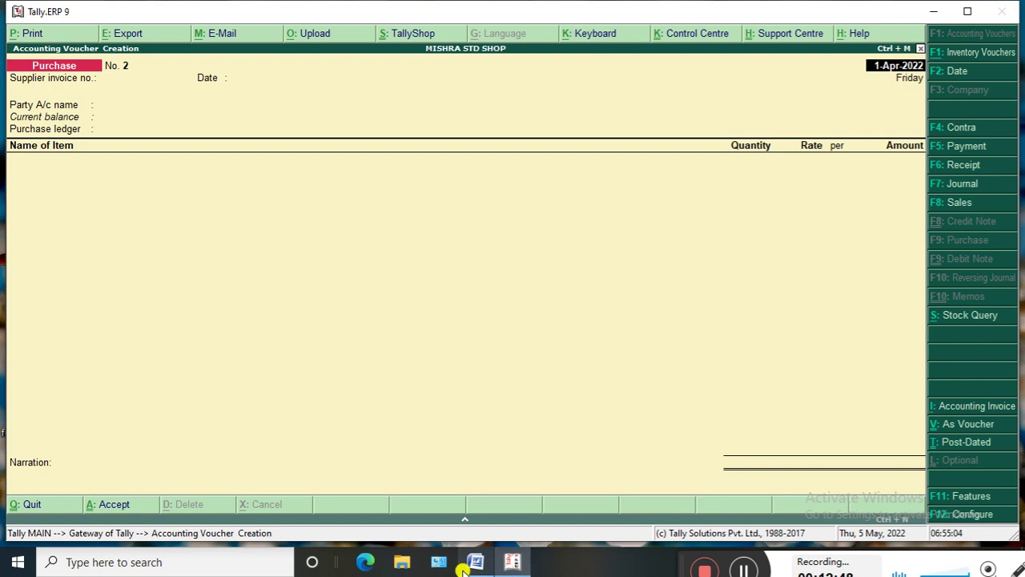
- Read the mobile purchase exercise in Word and create a party ledger named RAMPRAVESH MOBILE SHOP from the new purchase voucher
left_click(475, 562)
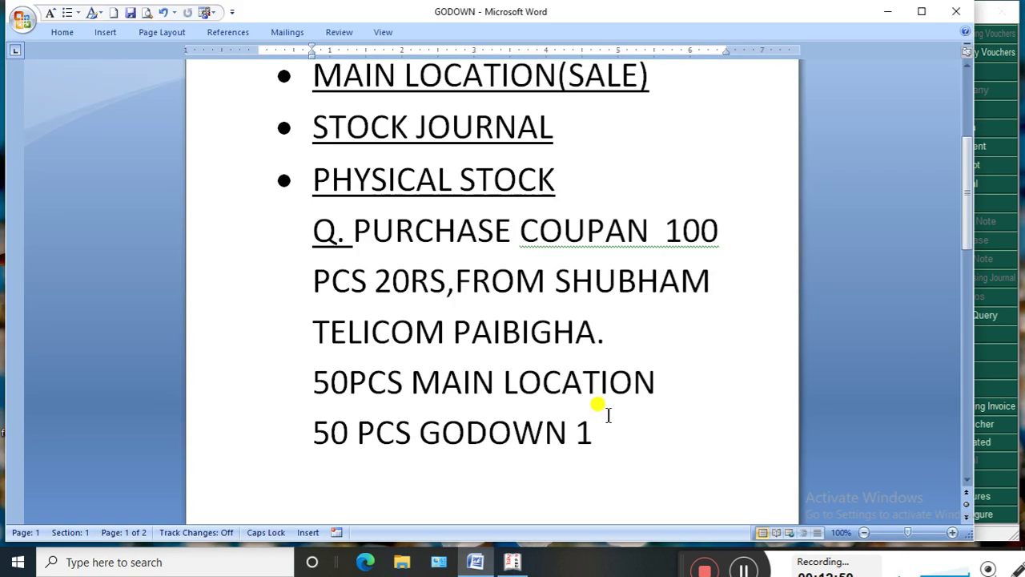
left_click_drag(969, 216, 1020, 336)
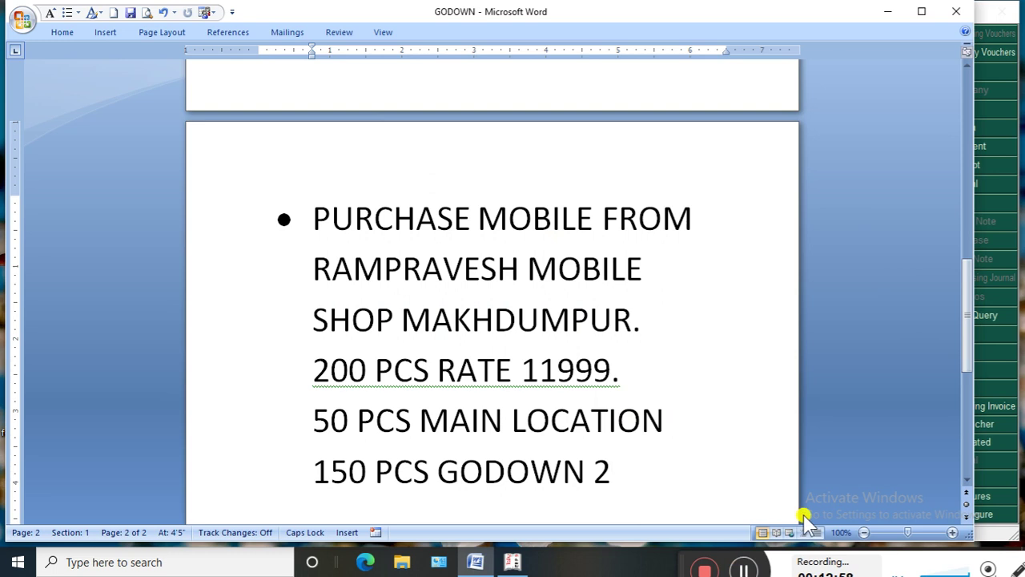
left_click(513, 562)
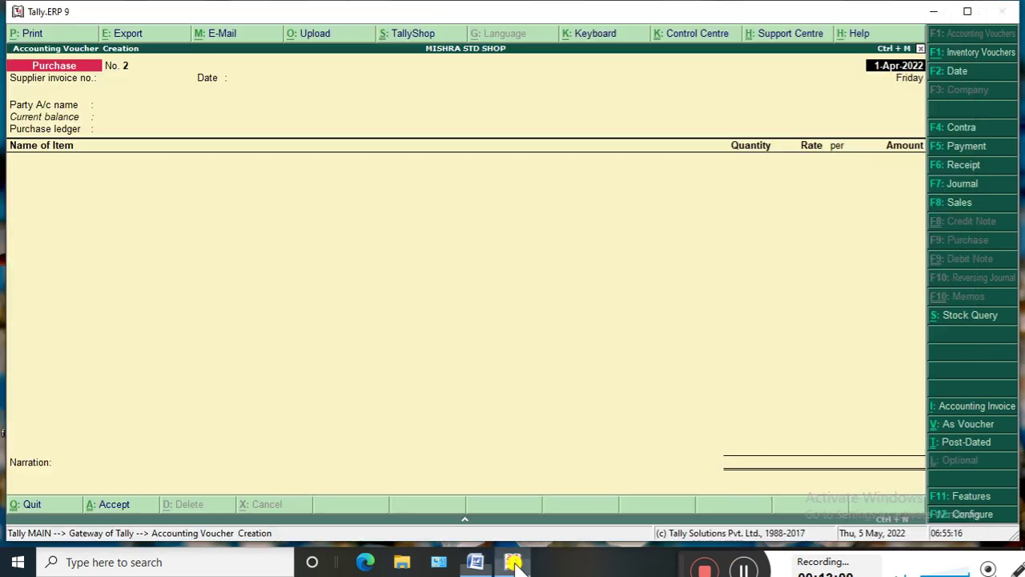
key("Return")
key("Return")
key("Return")
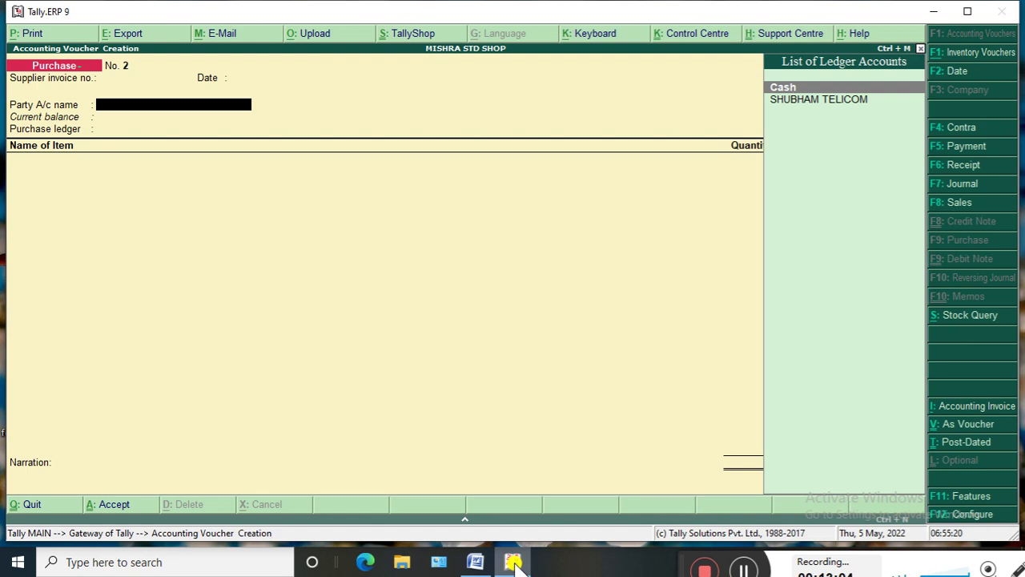
key("alt+c")
type("RAM")
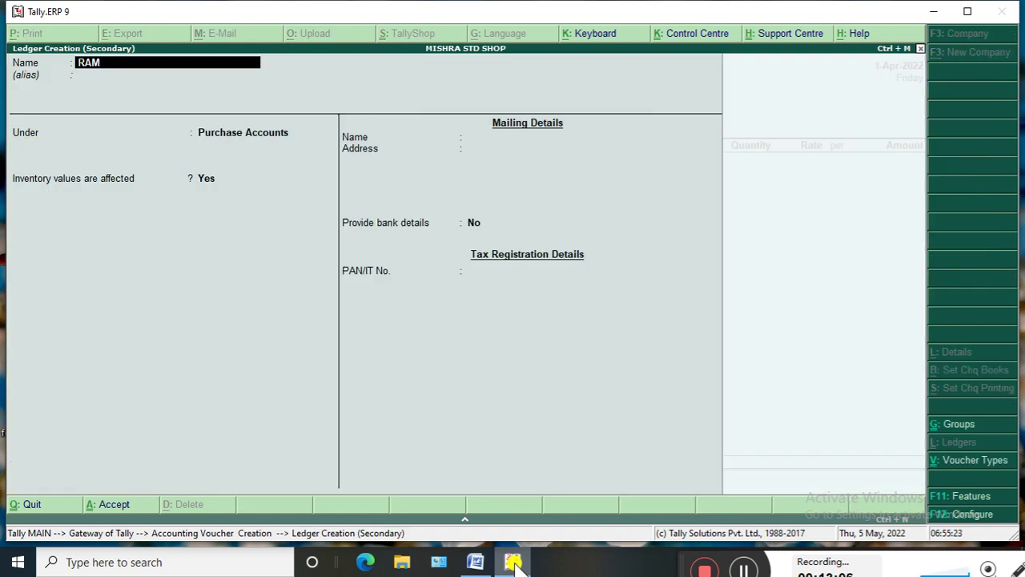
type("PRAVESH MOBIL")
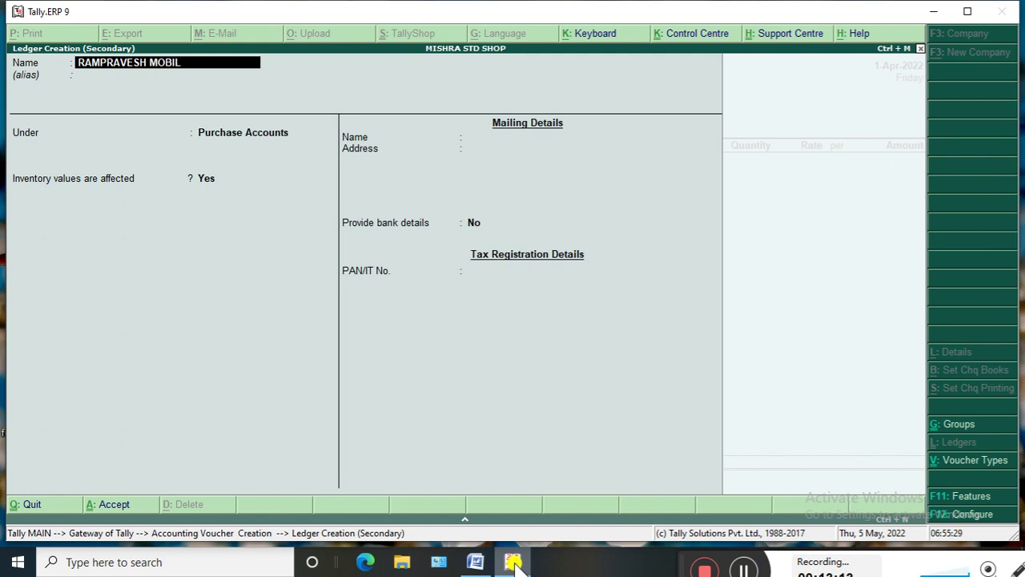
type("E SHOP")
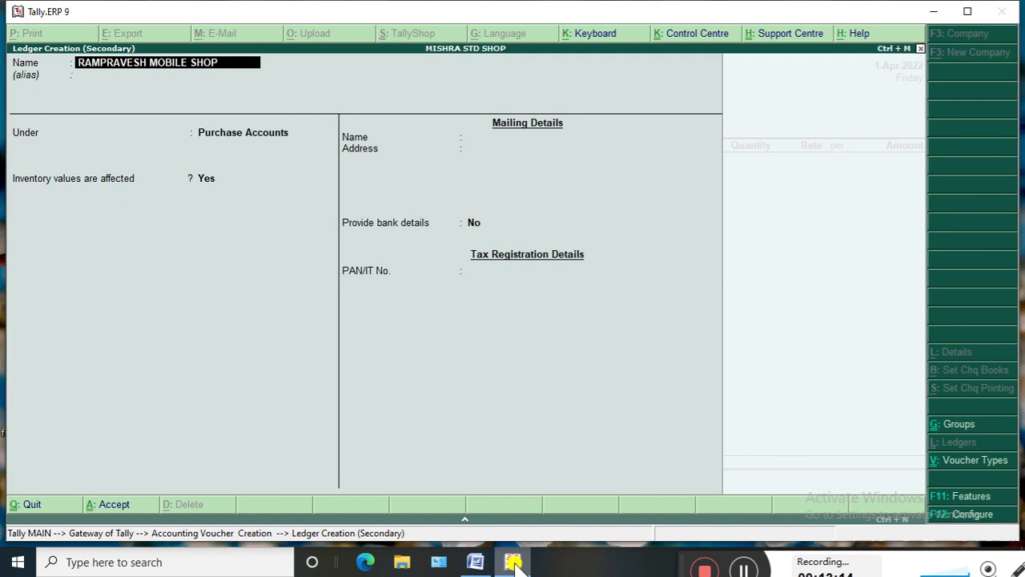
key("Return")
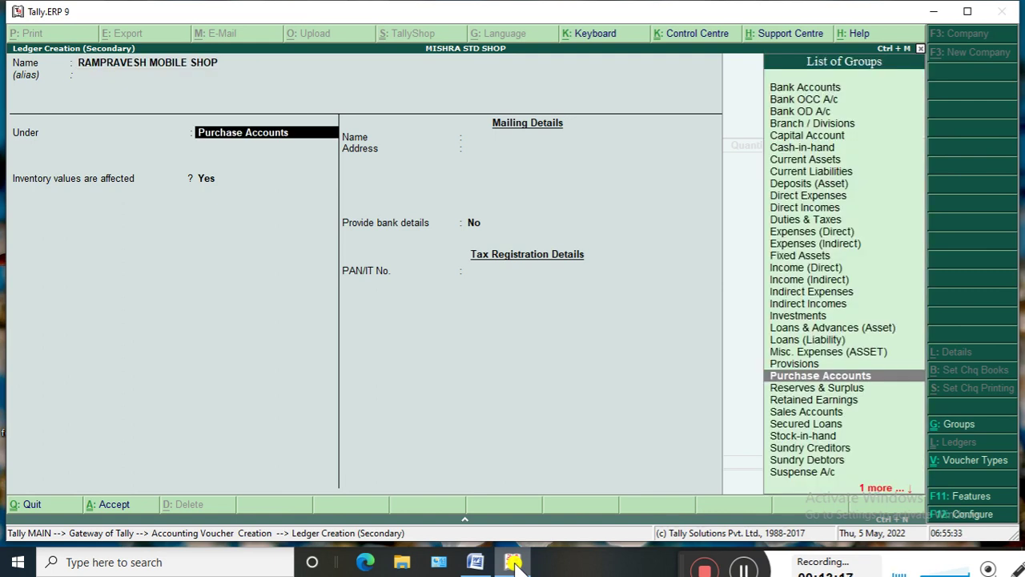
- Place the party ledger under Sundry Creditors, keep bill-by-bill balances off and the address in India, Bihar, and save it
type("SU")
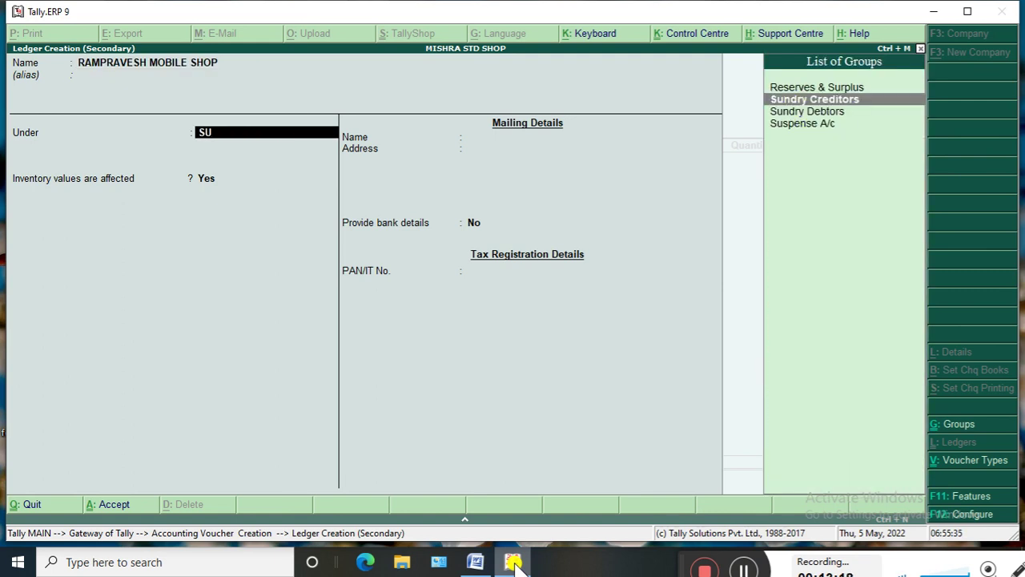
key("Return")
key("Return")
key("Return")
key("Return")
key("Return")
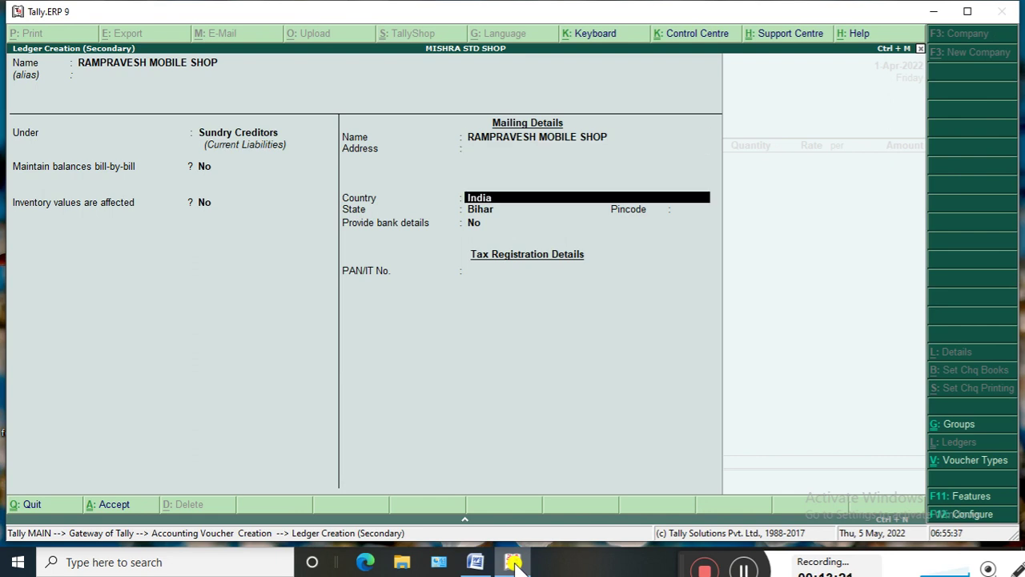
key("Return")
key("Return")
key("Return")
key("Return")
key("Return")
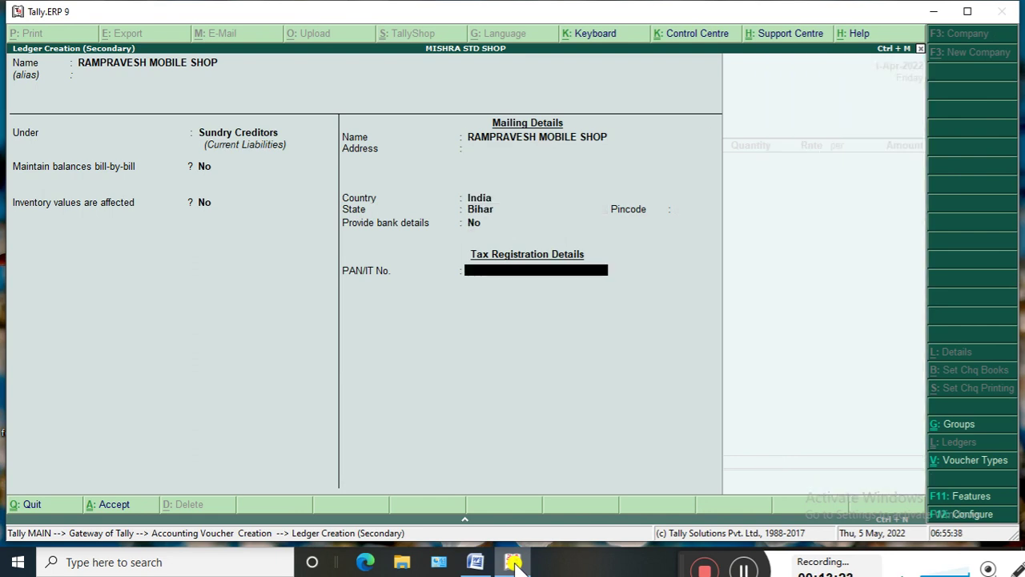
key("Return")
key("Return")
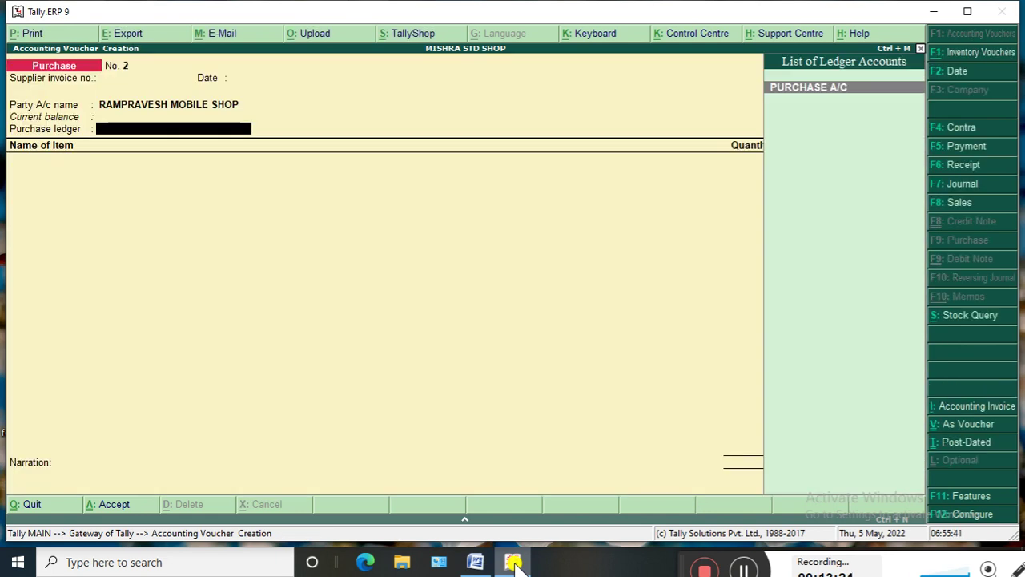
- Choose PURCHASE A/C as the voucher's purchase ledger and start creating a new stock item
key("Return")
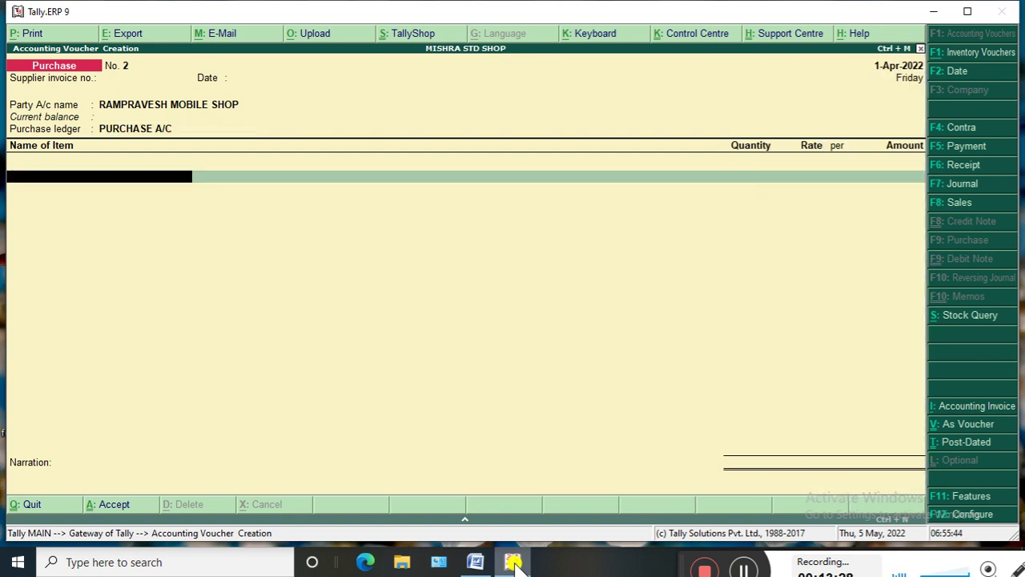
key("alt+c")
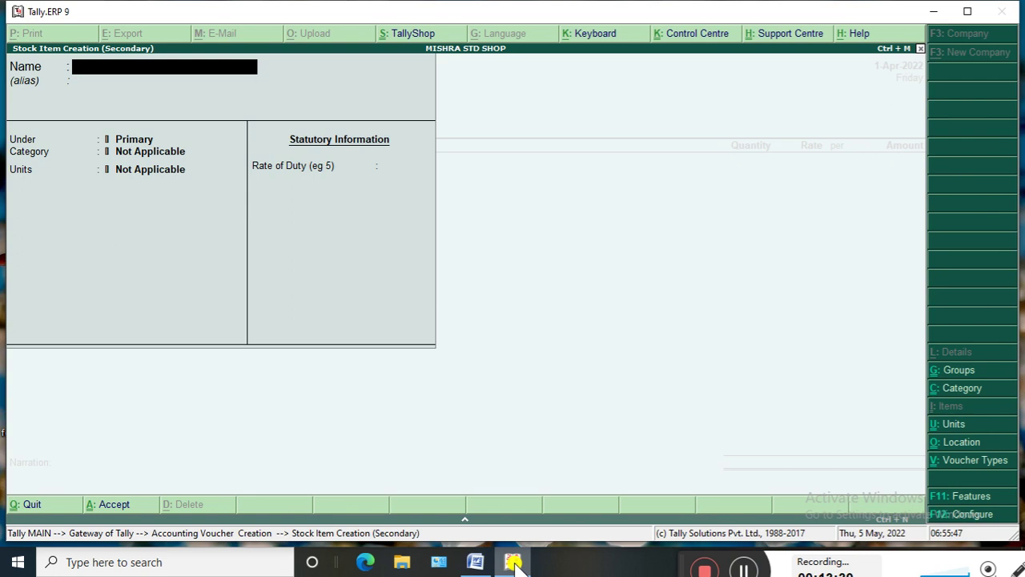
type("SAMSUNG")
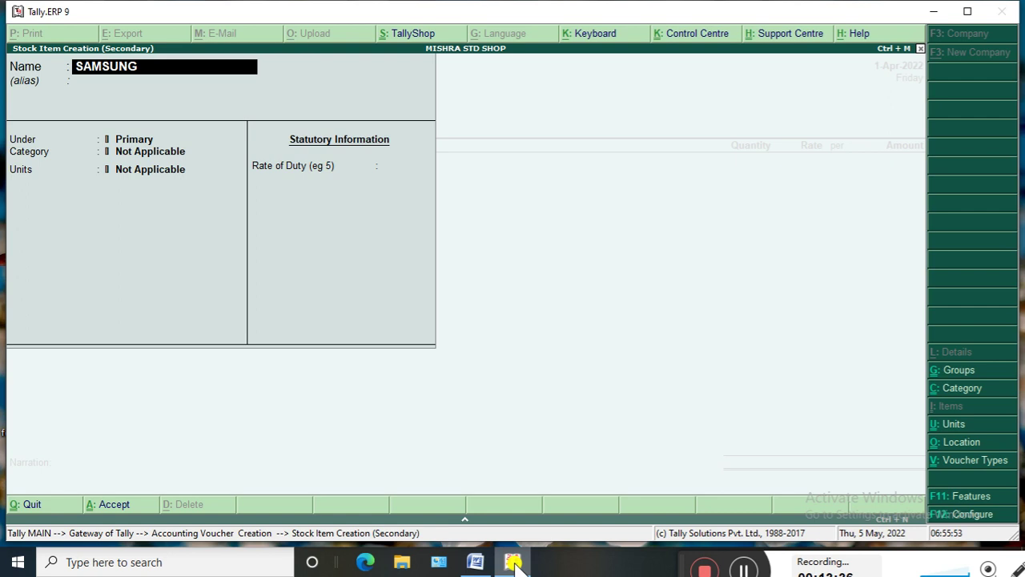
key("BackSpace")
key("BackSpace")
key("BackSpace")
key("BackSpace")
key("BackSpace")
key("BackSpace")
key("BackSpace")
- Name the new stock item OPPO A53s and keep it under Primary, without an alias
type("OPPO")
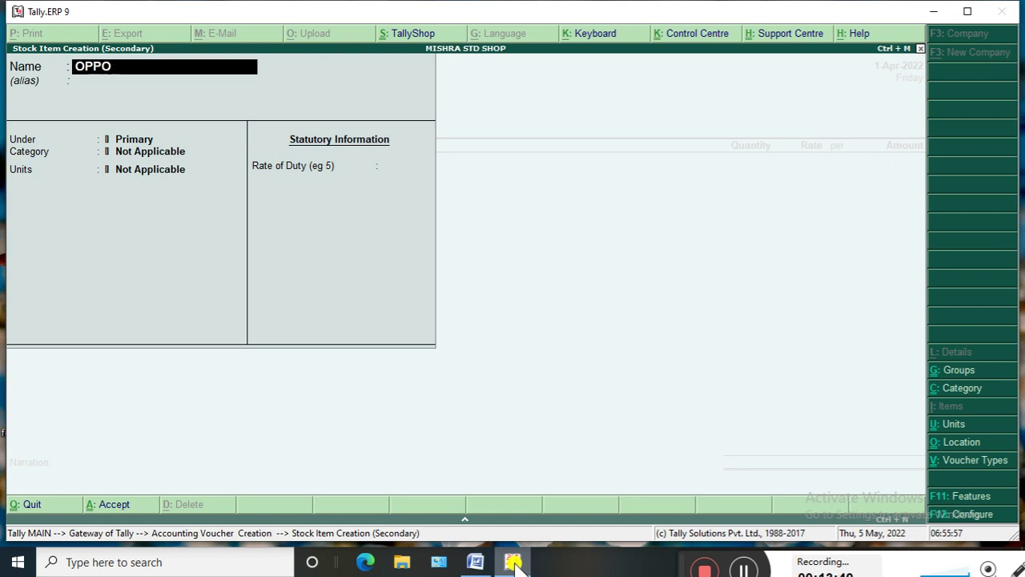
type("A")
key("BackSpace")
type("A52")
key("BackSpace")
type("3S")
key("BackSpace")
type("s")
key("Return")
key("Return")
key("Return")
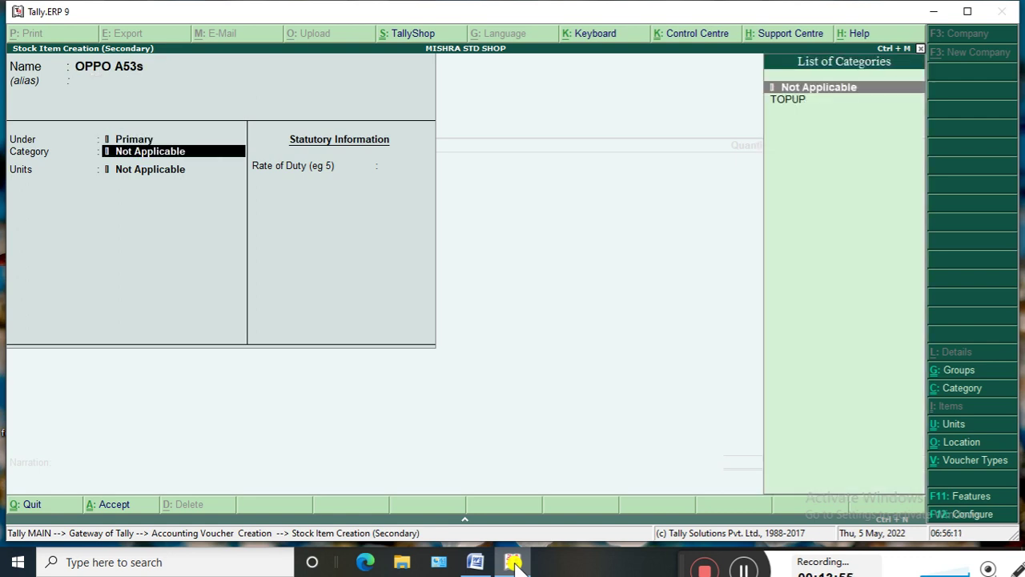
- Create a stock group named Oppo under Primary, without adding item quantities, and place the new stock item under it
key("BackSpace")
key("alt+c")
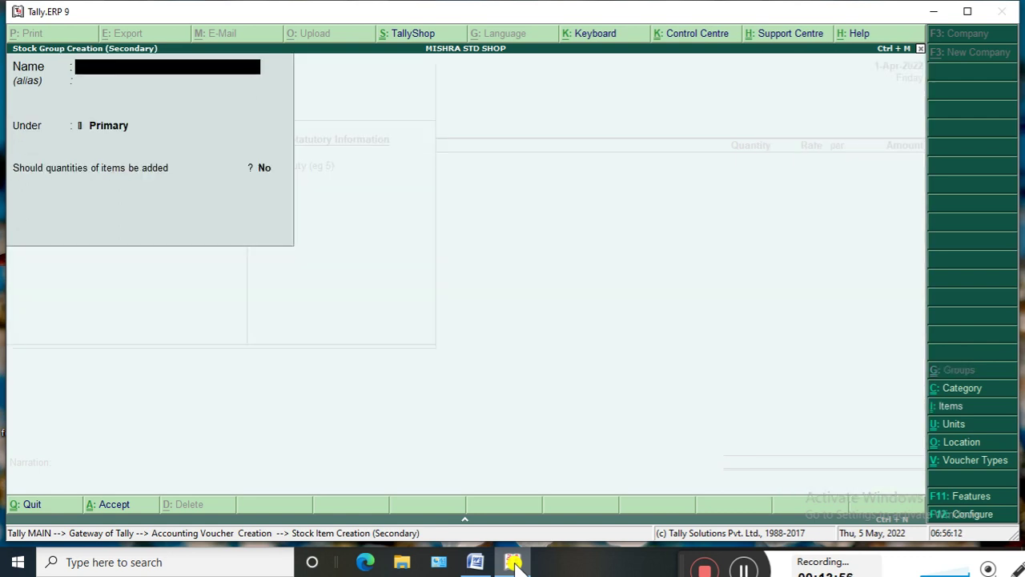
type("Oppo")
key("Return")
key("Return")
key("Return")
key("Return")
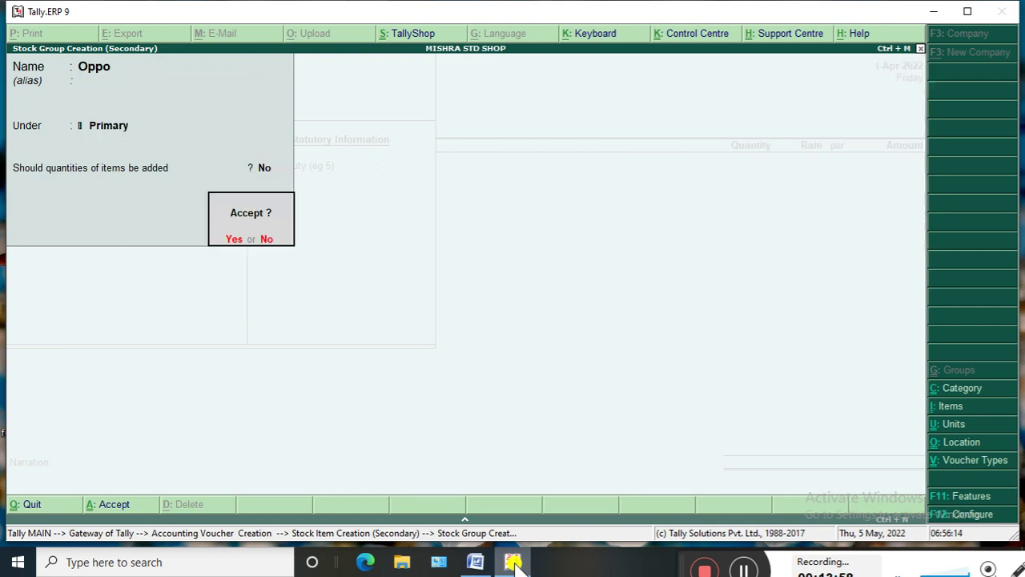
key("Return")
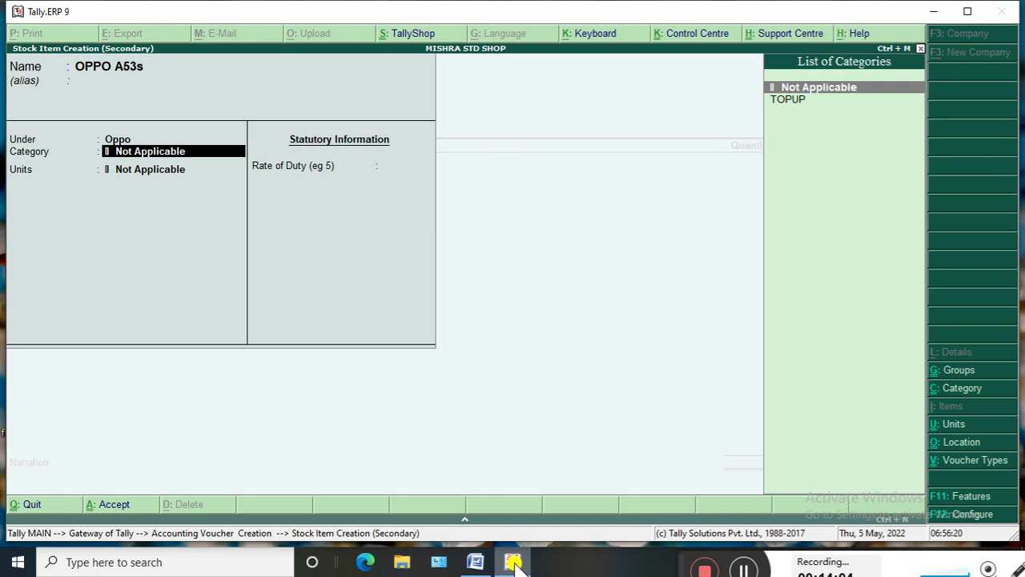
- Create a stock category named A 53s under Primary and assign it to the stock item
key("alt+c")
type("A")
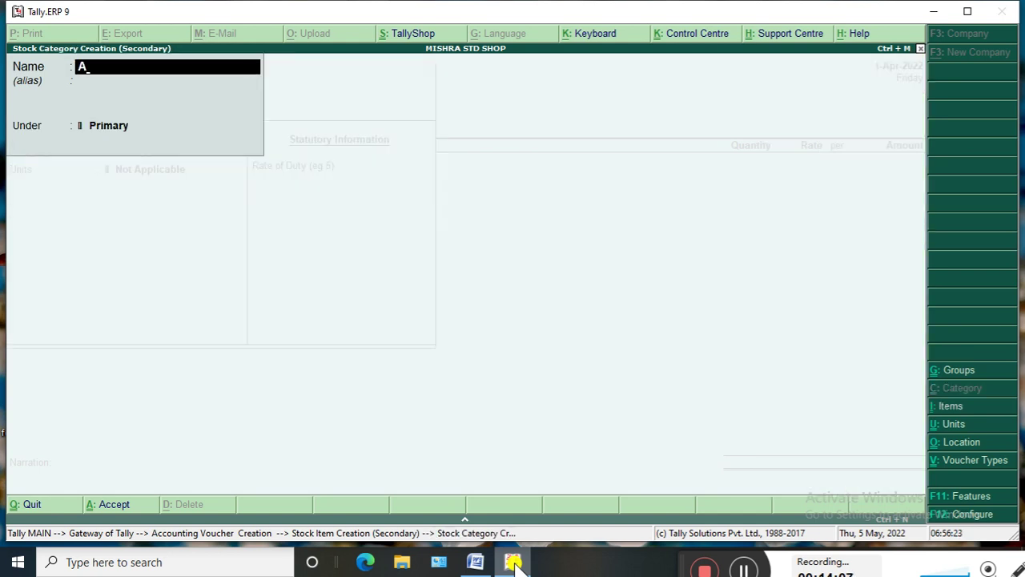
type(" 53s")
key("Return")
key("Return")
key("Return")
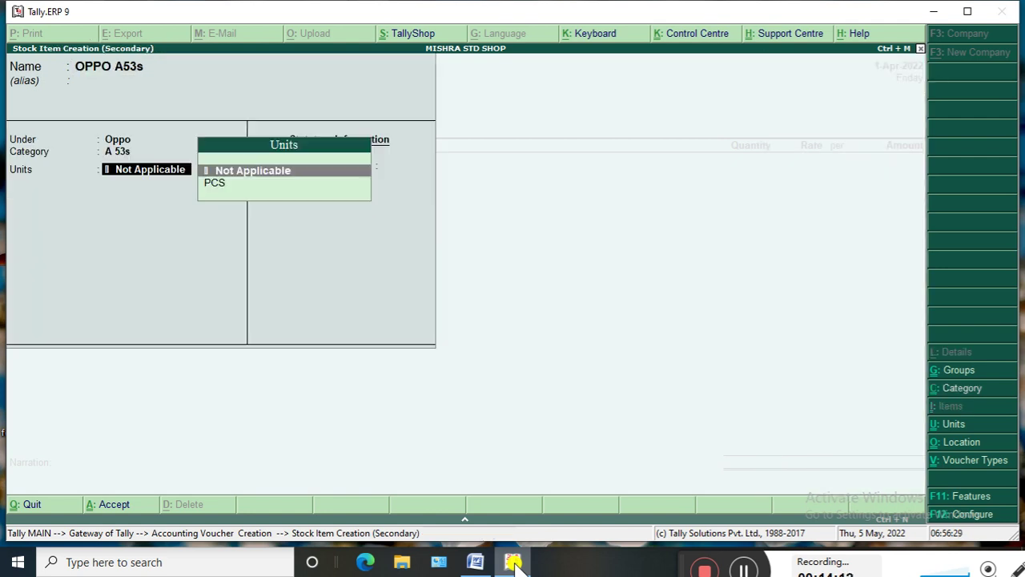
- Set the stock item's unit to PCS without an alternate unit or rate of duty, and save the item
key("Down")
key("Return")
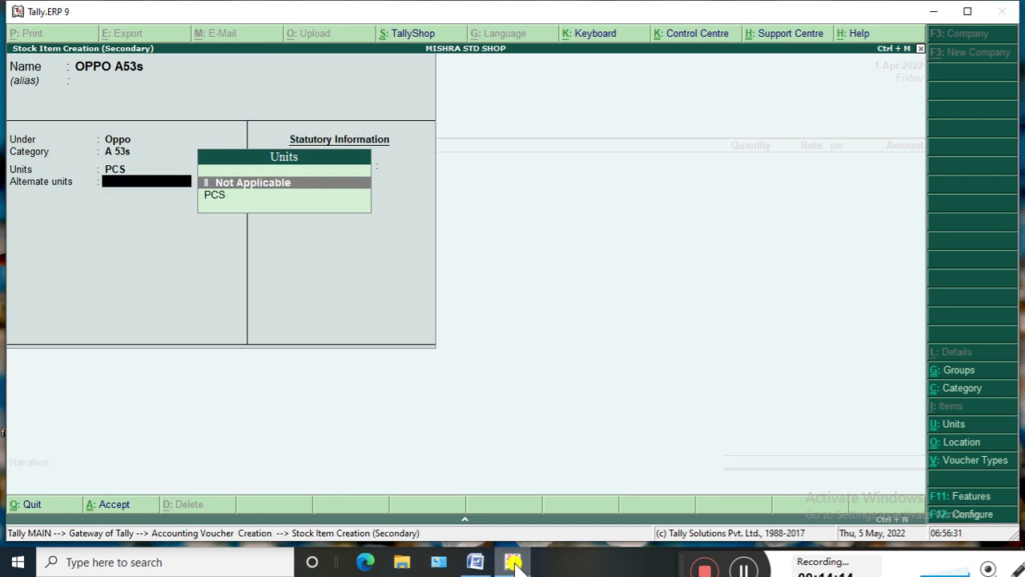
key("Return")
key("Return")
key("Return")
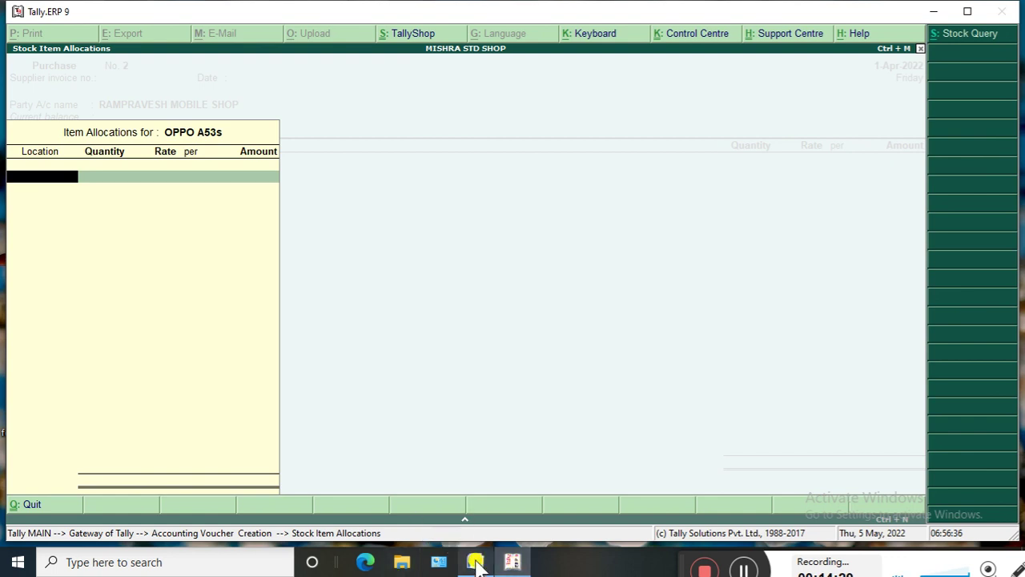
- Check the quantities and rate in the Word exercise, and in Tally allocate 50 PCS of OPPO A53s to Main Location at 11999
left_click(475, 562)
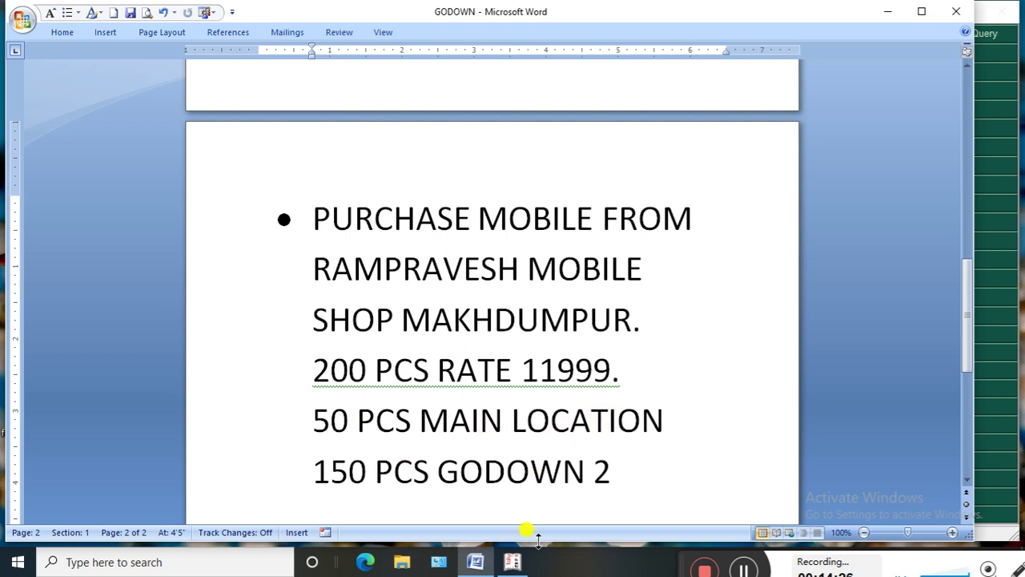
left_click(512, 562)
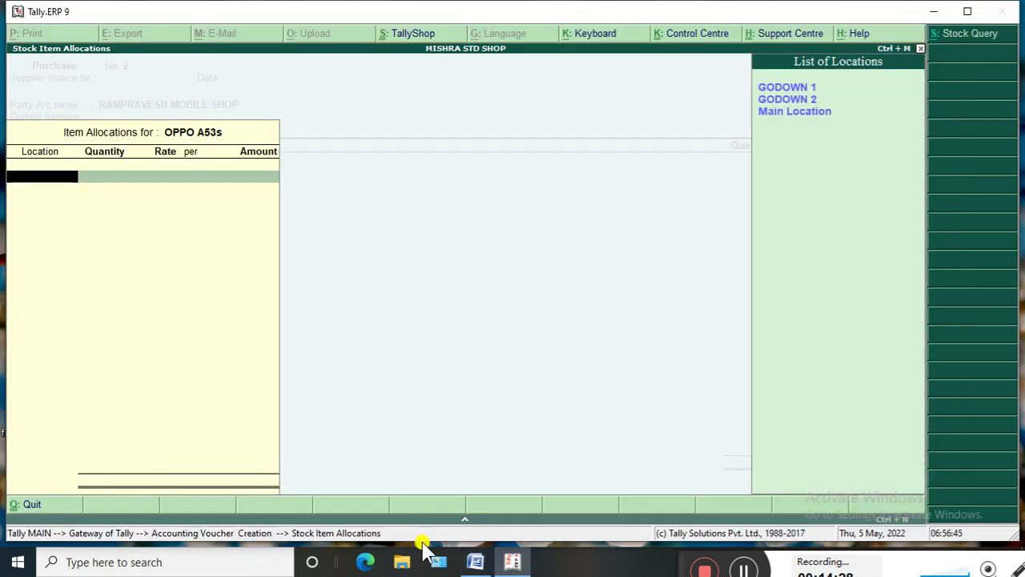
key("Down")
key("Down")
key("Down")
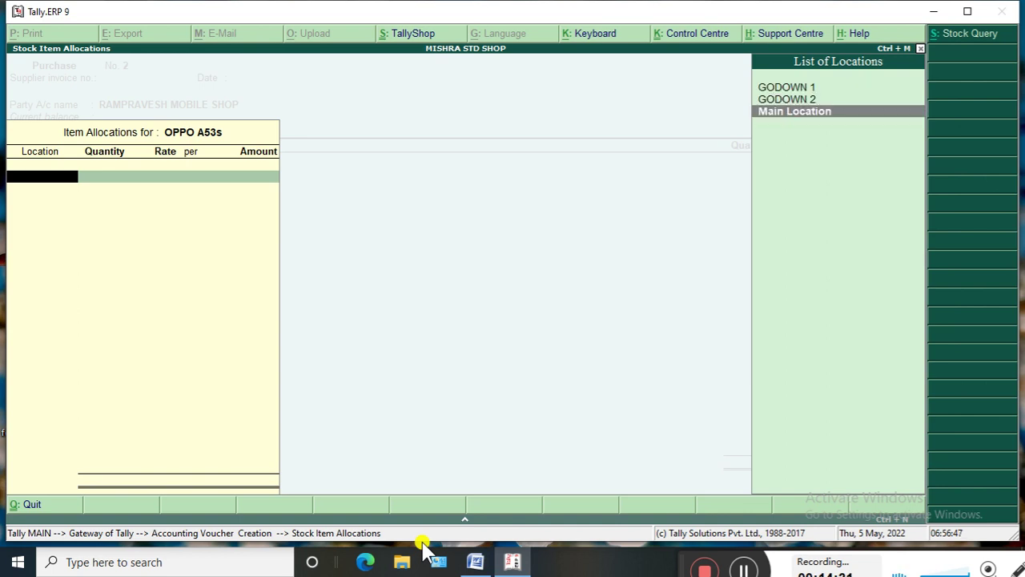
key("Return")
type("50")
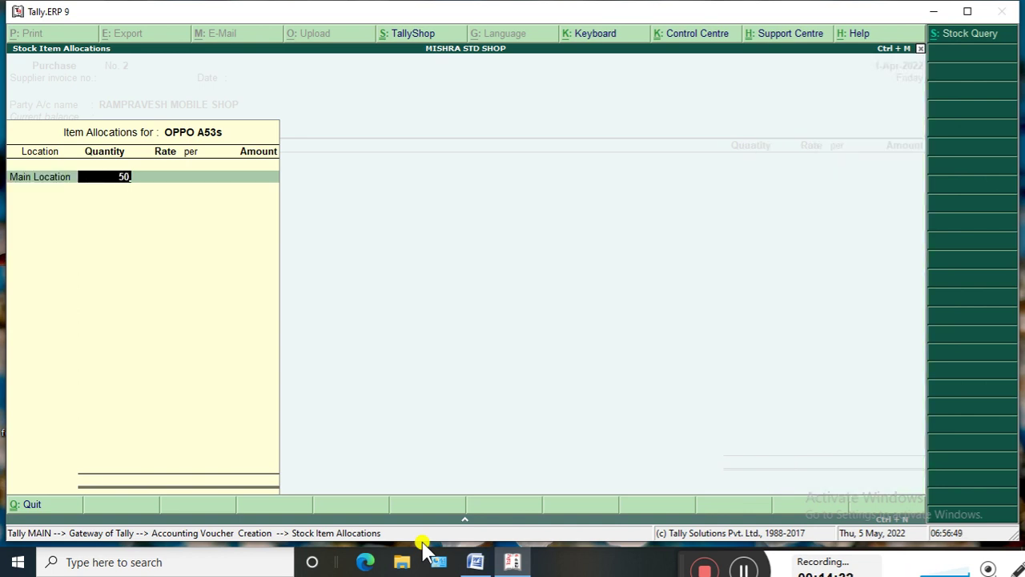
key("Return")
type("11")
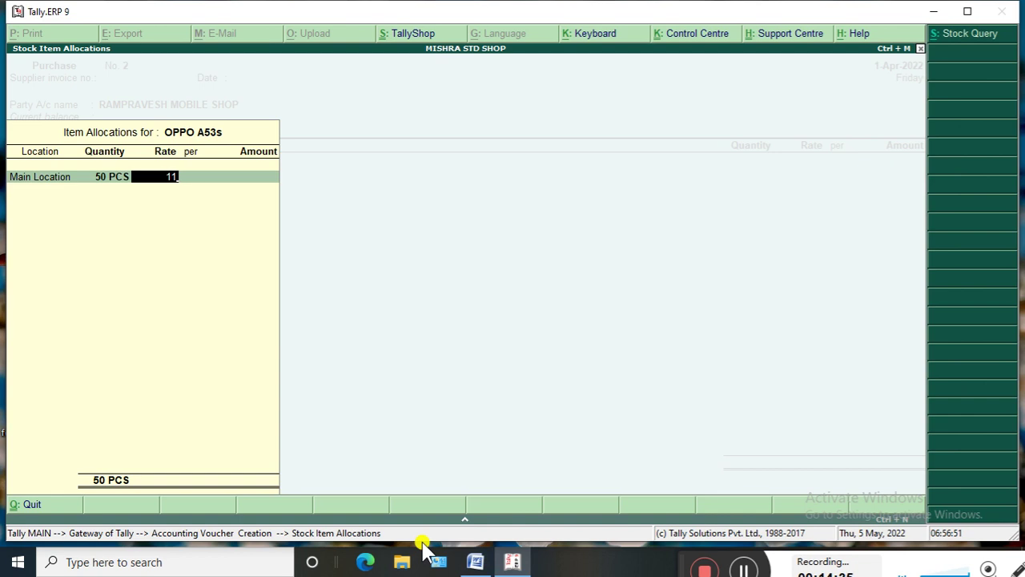
type("999")
key("Return")
key("Return")
key("Return")
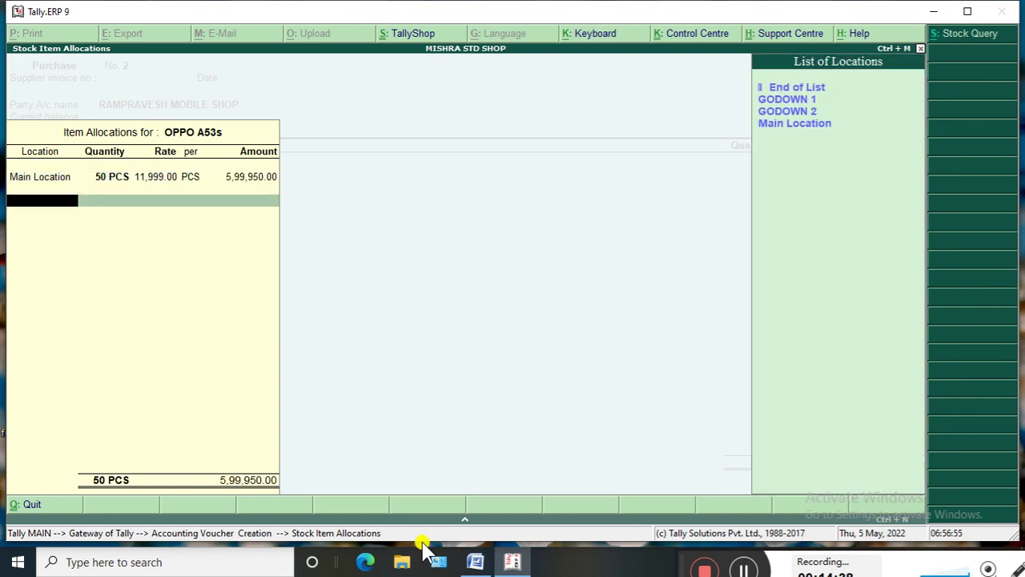
- Allocate 150 PCS of OPPO A53s to GODOWN 2 at the rate of 11,999.00 and finish the item allocation
key("Down")
key("Down")
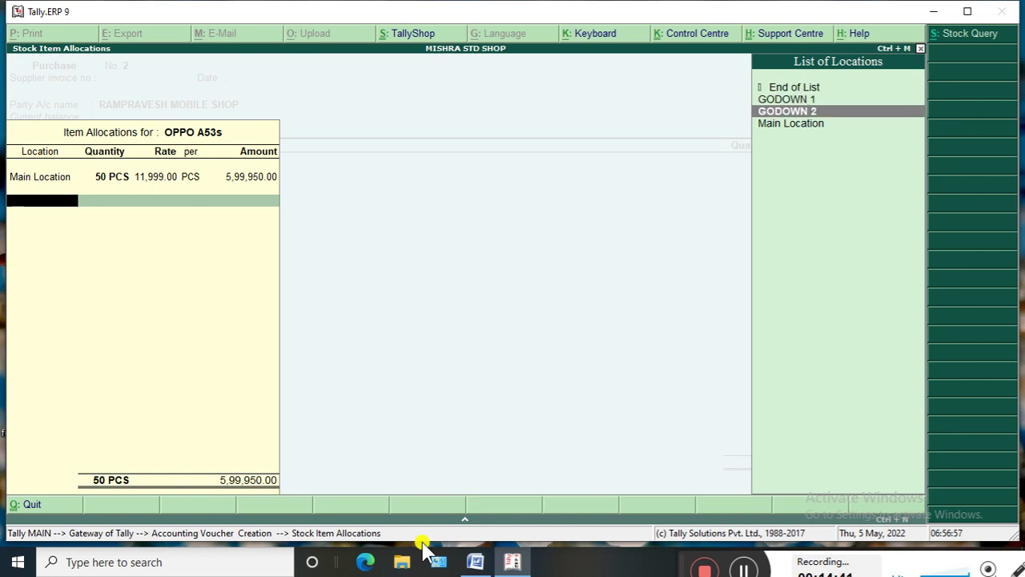
key("Return")
type("1")
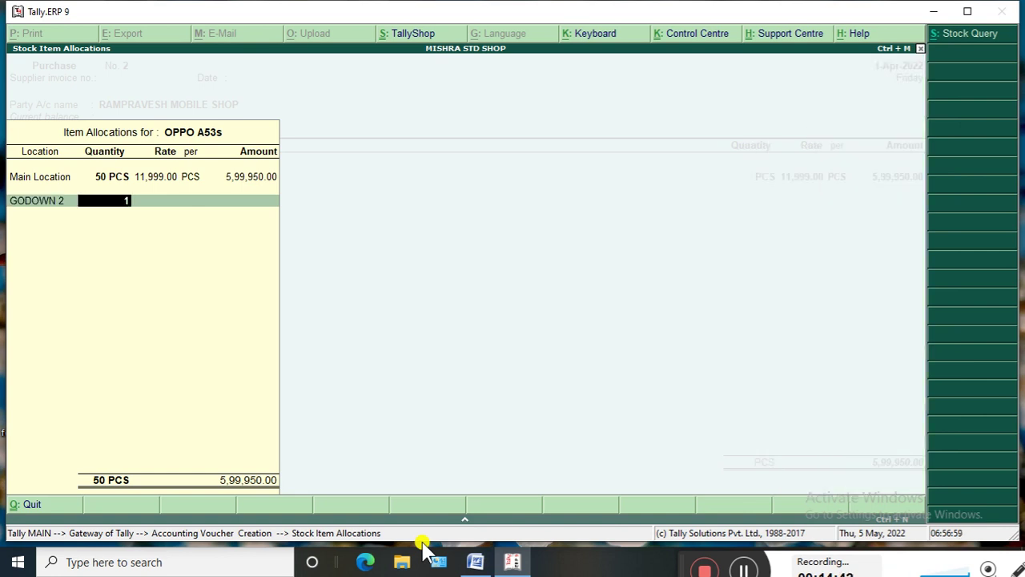
type("50")
key("Return")
key("Return")
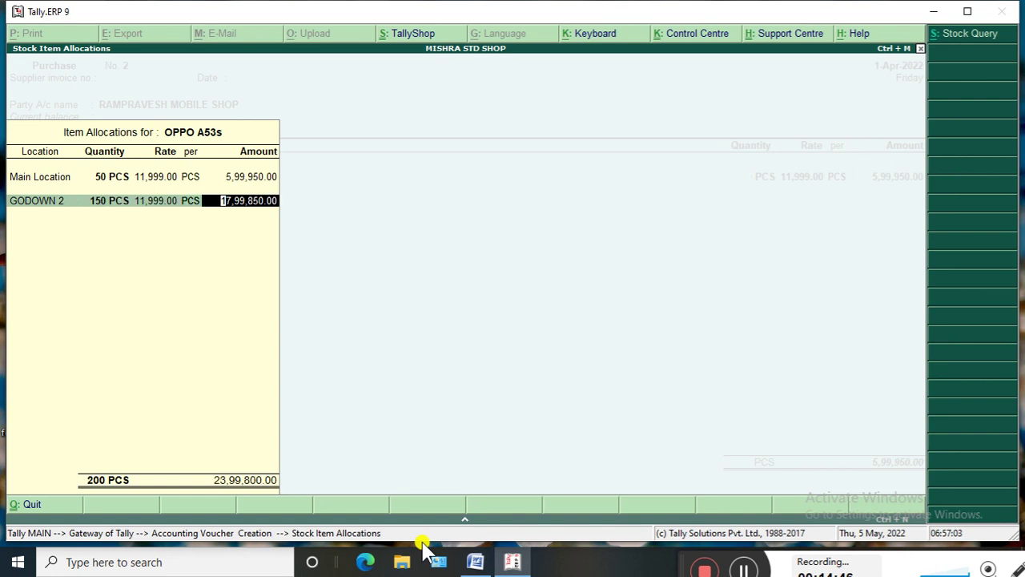
key("Return")
key("Return")
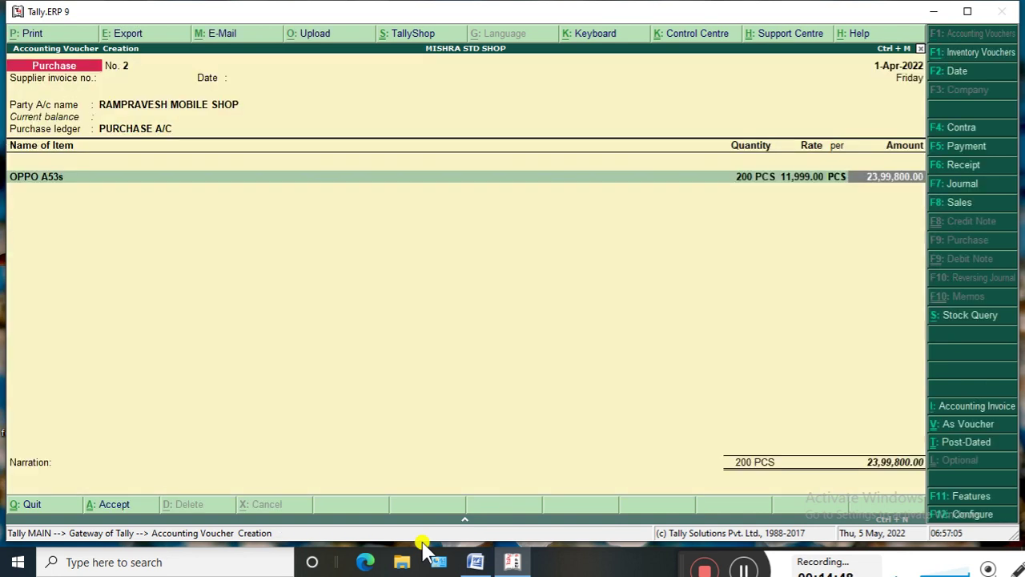
- End the purchase voucher's item list, leave the narration blank and save the voucher
key("Return")
key("Return")
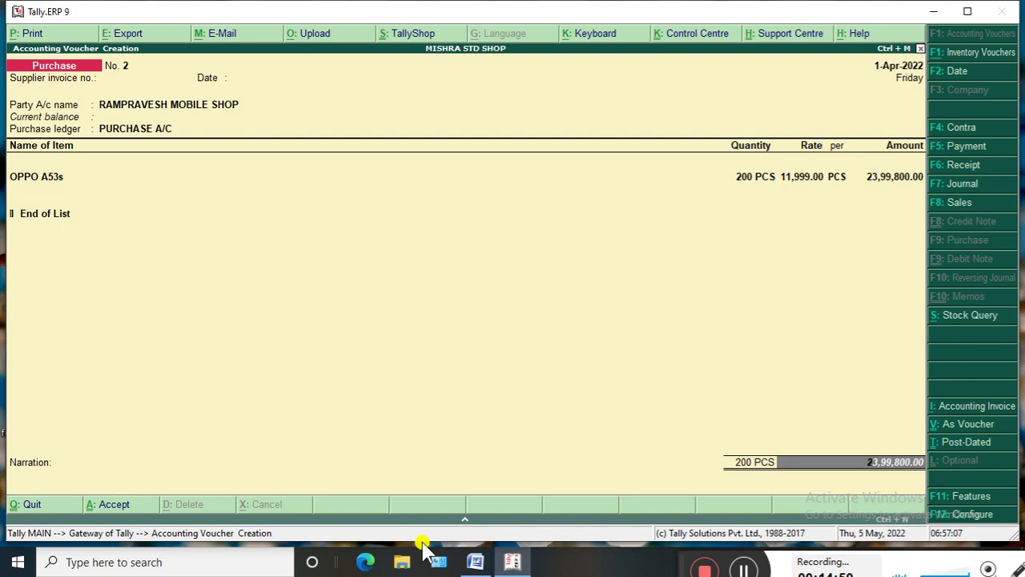
key("Return")
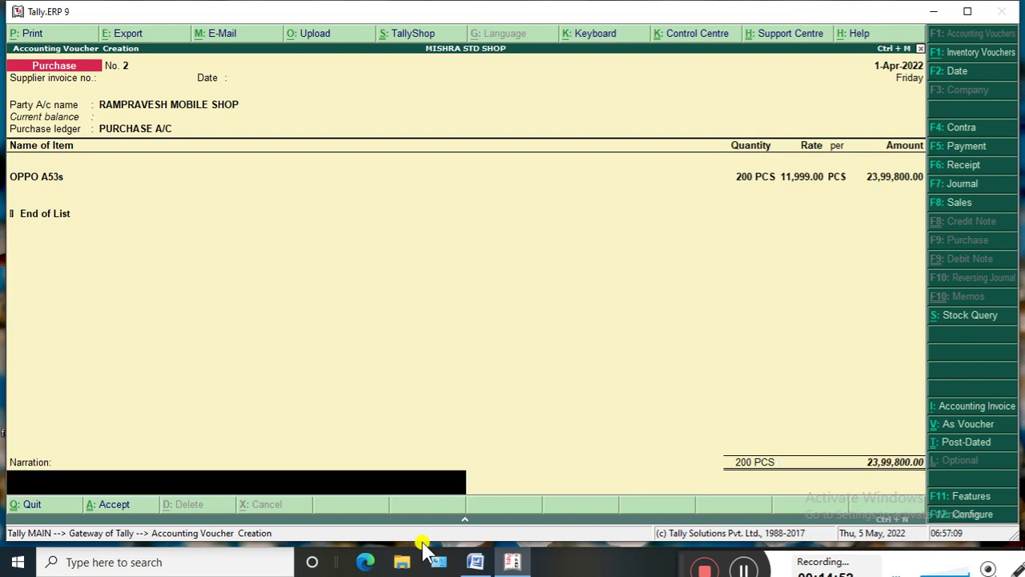
key("Return")
key("Return")
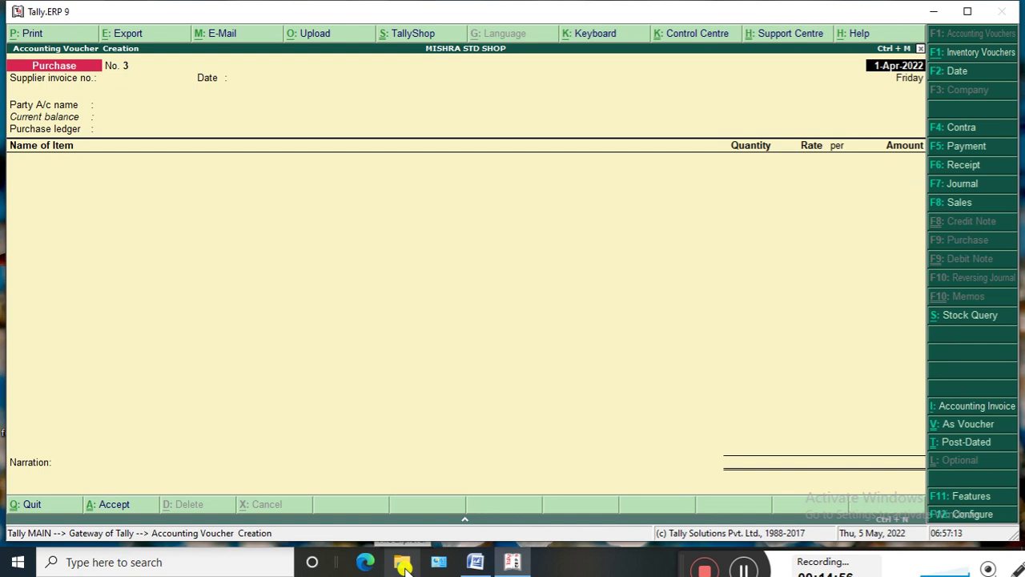
- Leave voucher entry for the Gateway of Tally and open the Stock Summary report
key("Escape")
key("Escape")
key("Escape")
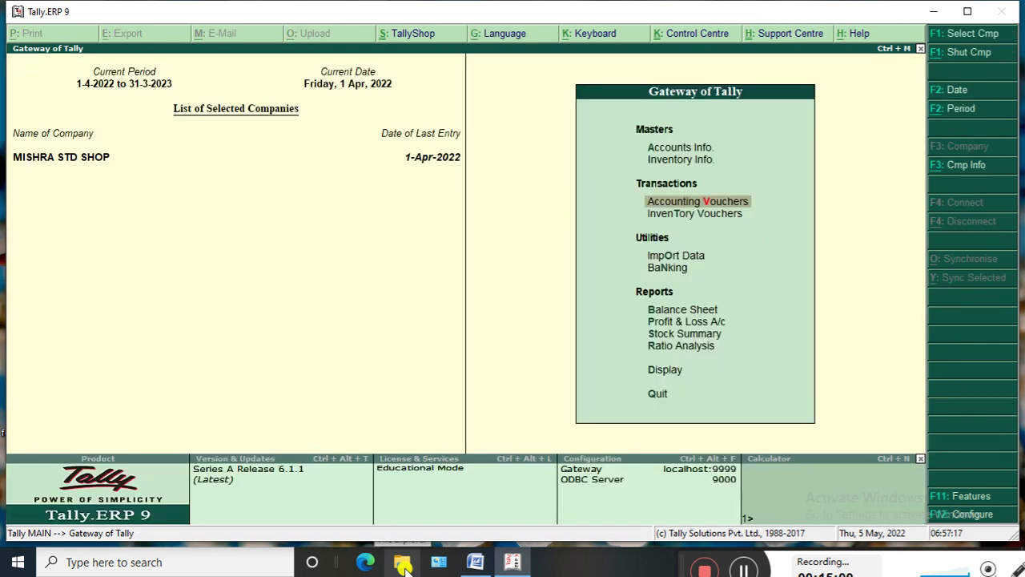
key("Down")
key("Down")
key("Down")
key("Down")
key("Down")
key("Down")
key("Down")
key("Down")
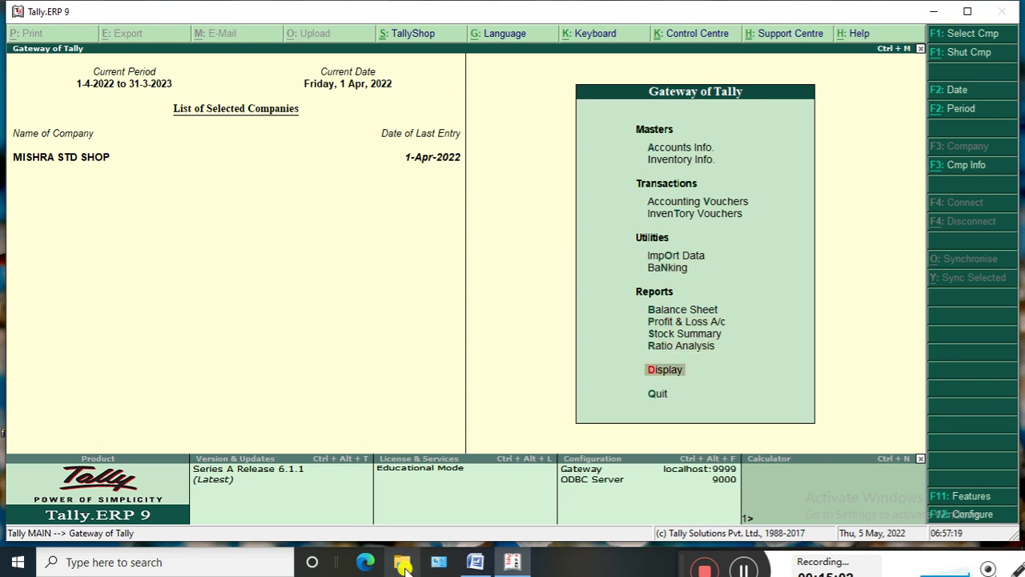
key("Up")
key("Up")
key("Return")
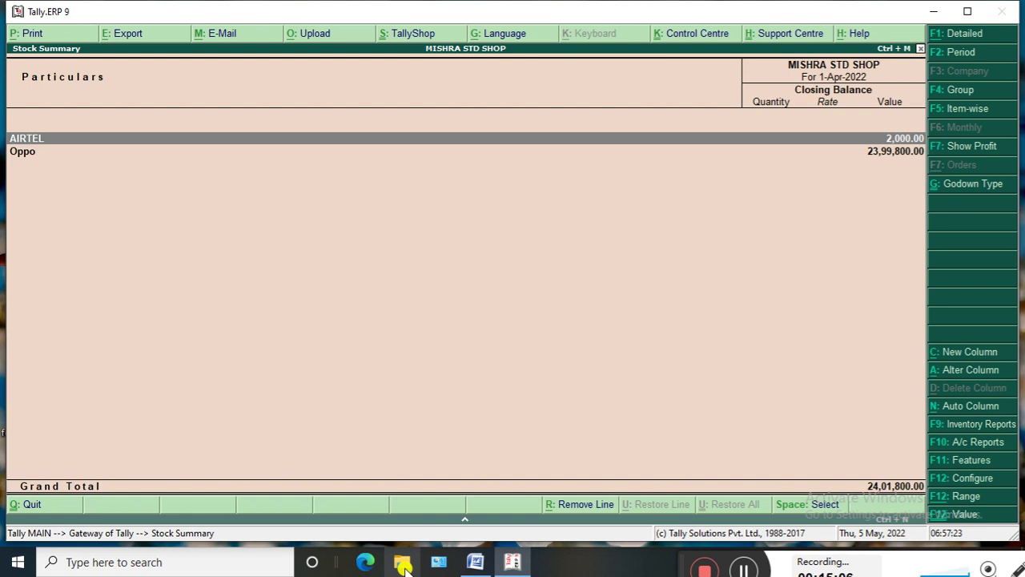
- Drill down from the Oppo stock group through OPPO A53s and its April entries to the purchase voucher
key("Down")
key("Up")
key("Down")
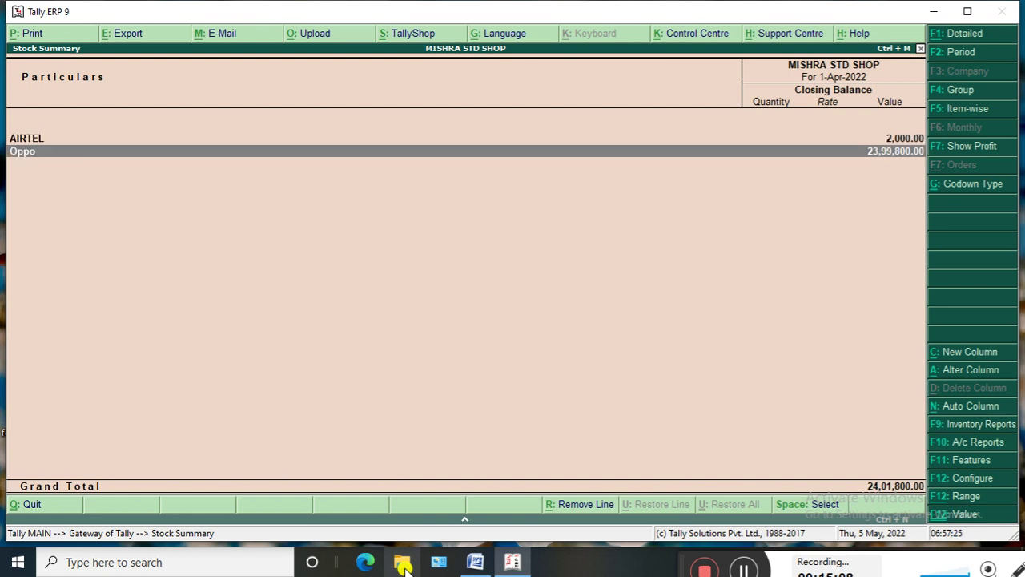
key("Return")
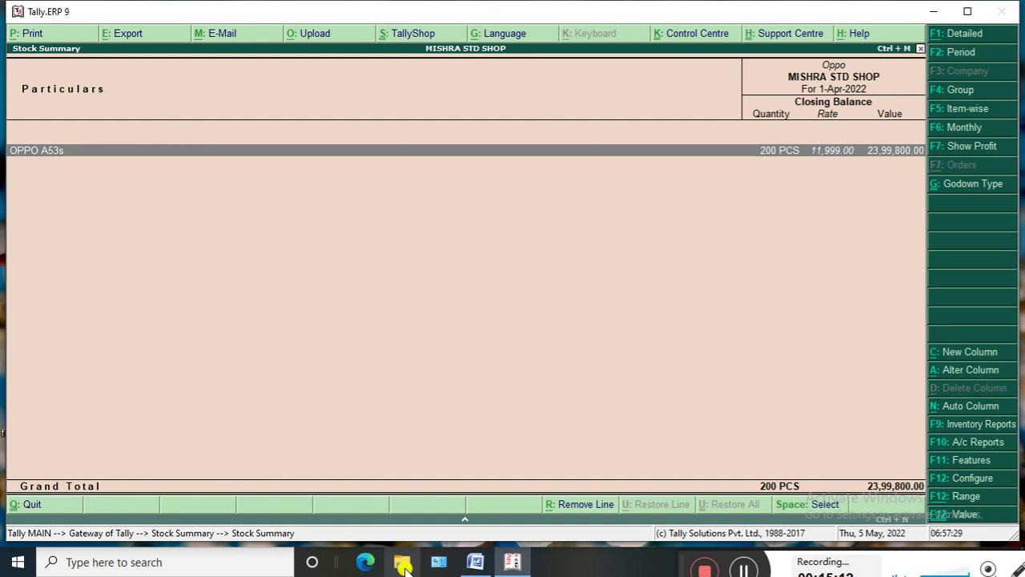
key("Return")
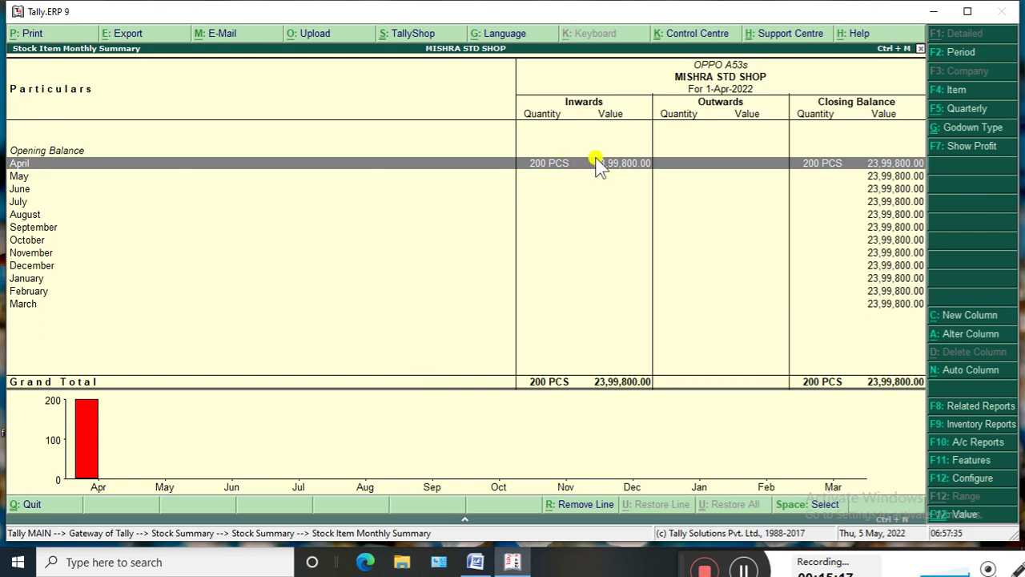
double_click(722, 163)
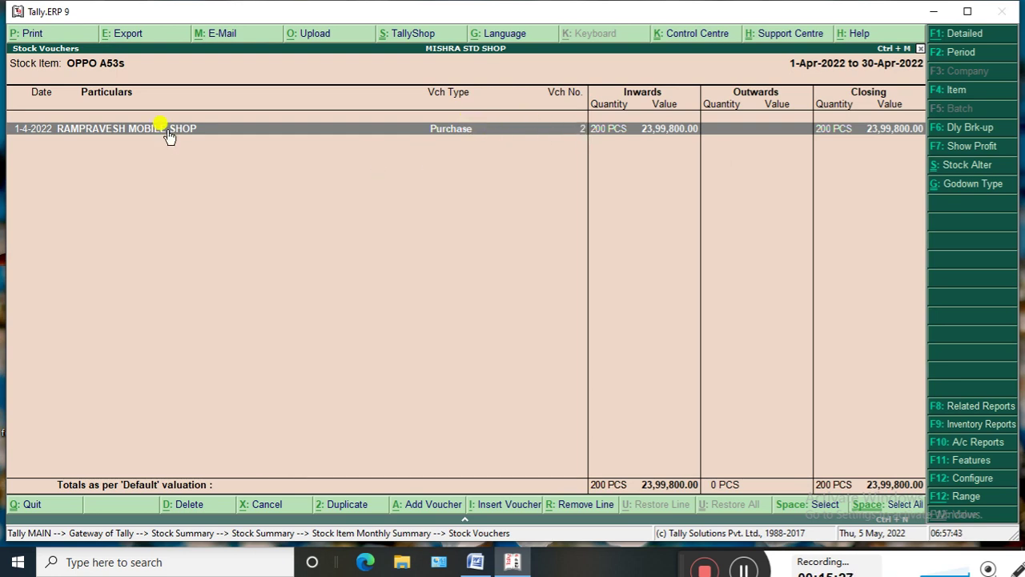
left_click(450, 136)
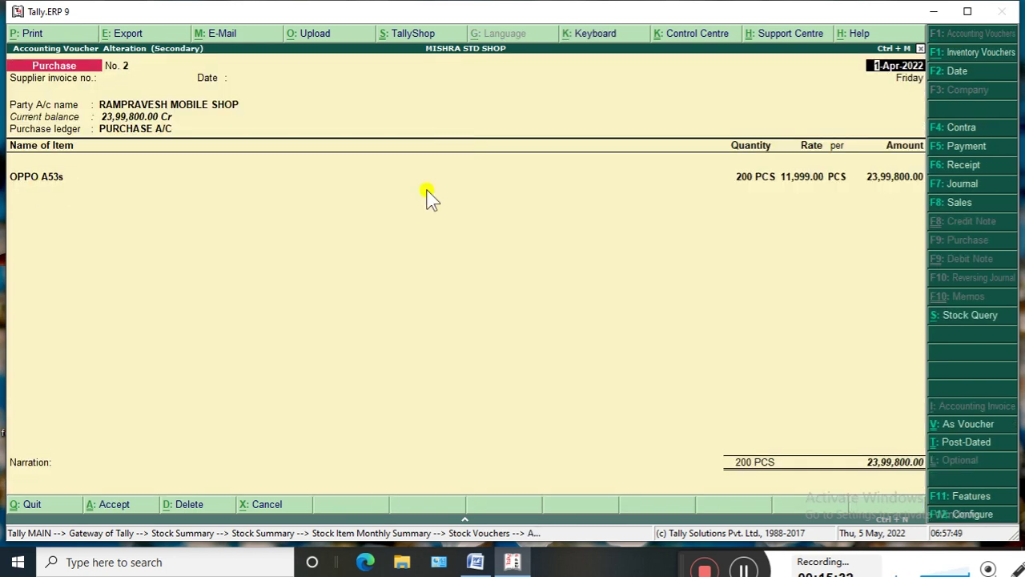
- Quit the purchase voucher without changes and close the stock reports to return to the Gateway of Tally
key("Escape")
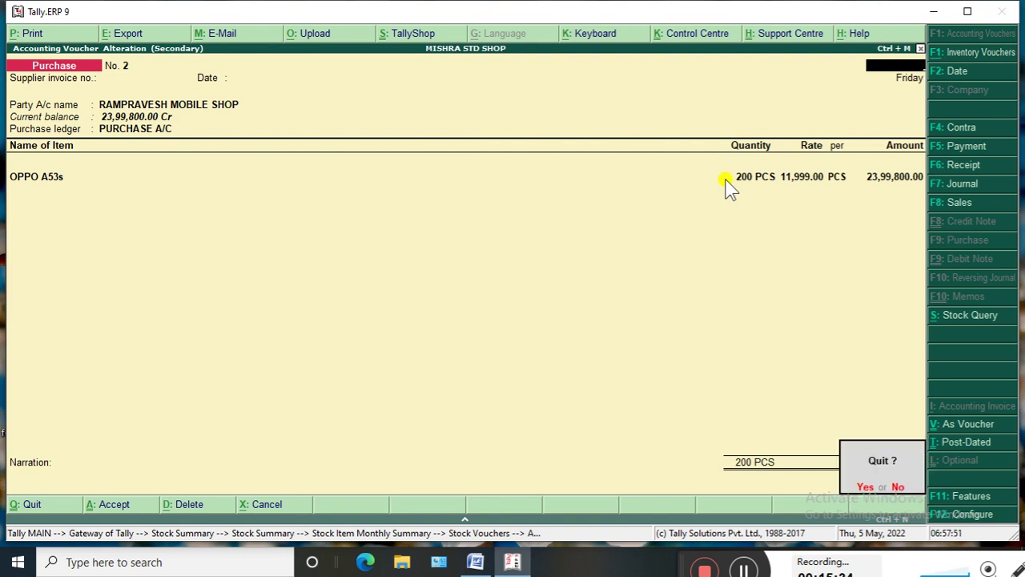
key("y")
key("Escape")
key("Escape")
key("Escape")
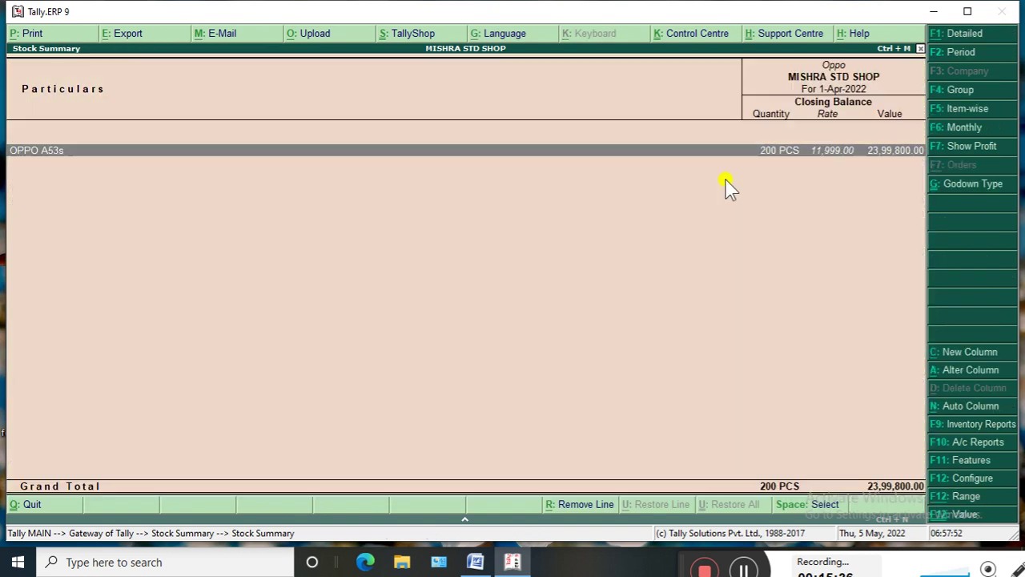
key("Escape")
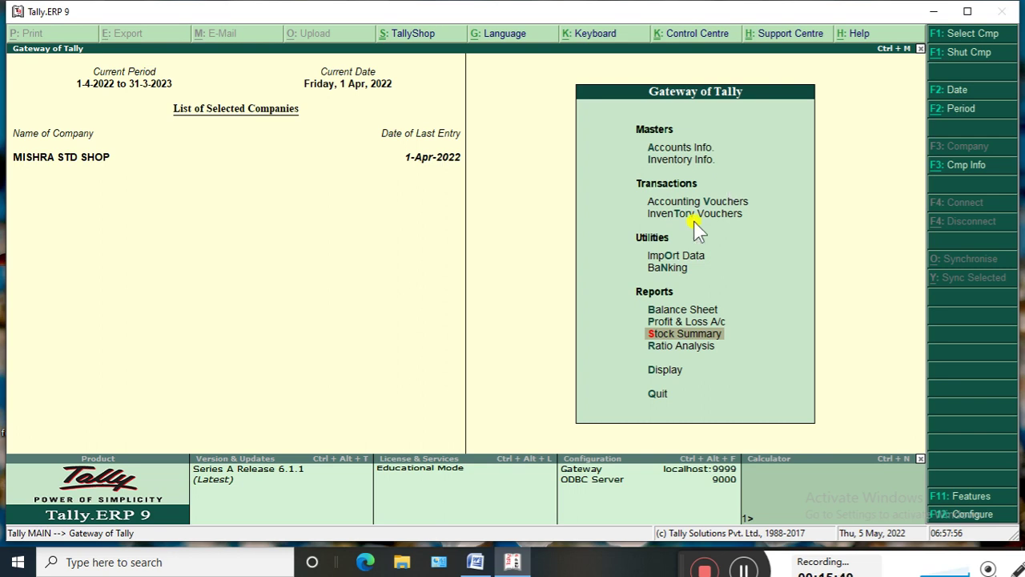
- Start a new sales voucher, keeping its date at 1-Apr-2022 and leaving the reference number blank
left_click(696, 203)
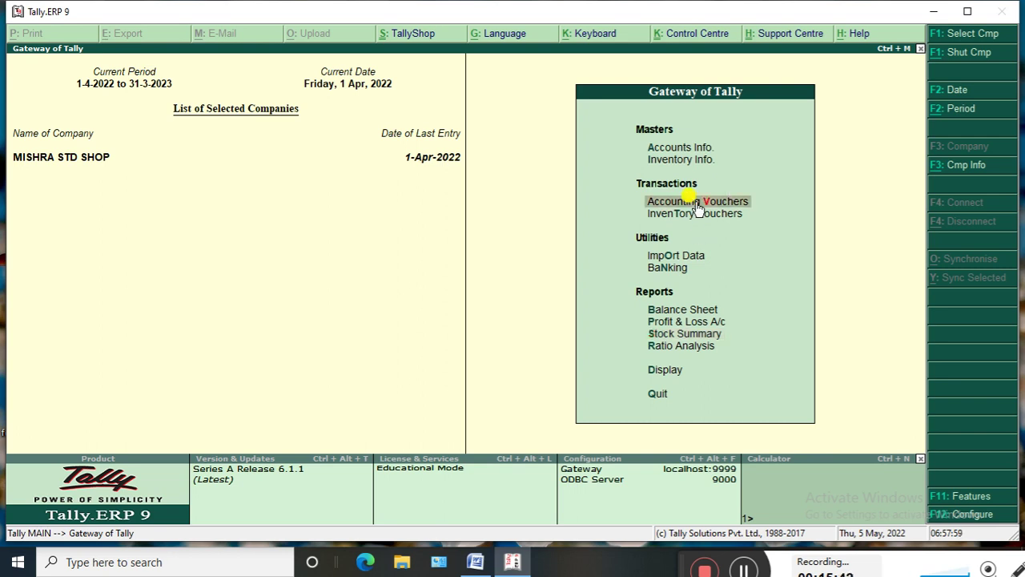
left_click(696, 205)
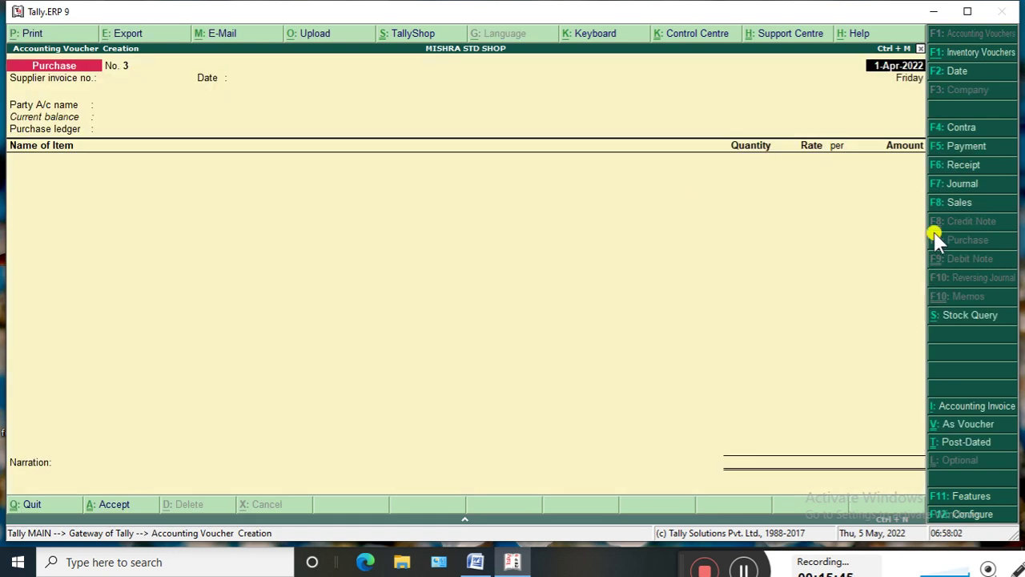
left_click(959, 202)
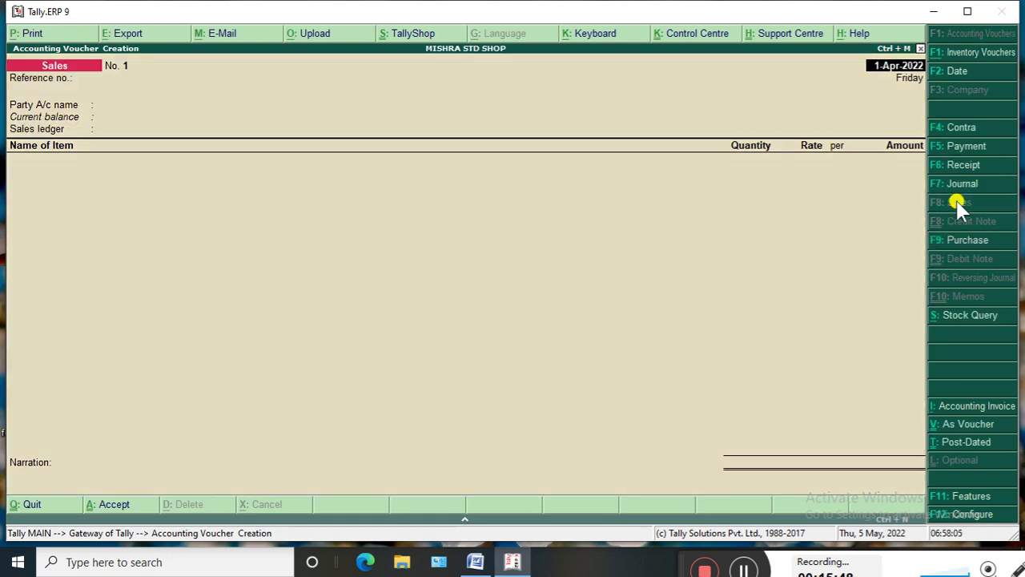
key("Return")
key("Return")
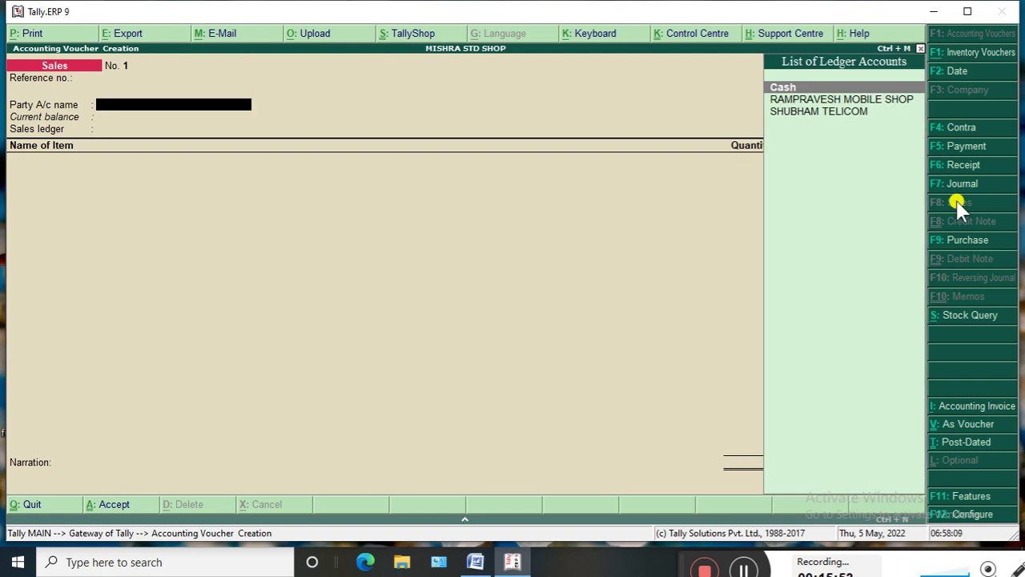
- Set Cash as the party account and create a Sales A/c ledger under Sales Accounts as the voucher's sales ledger
key("Return")
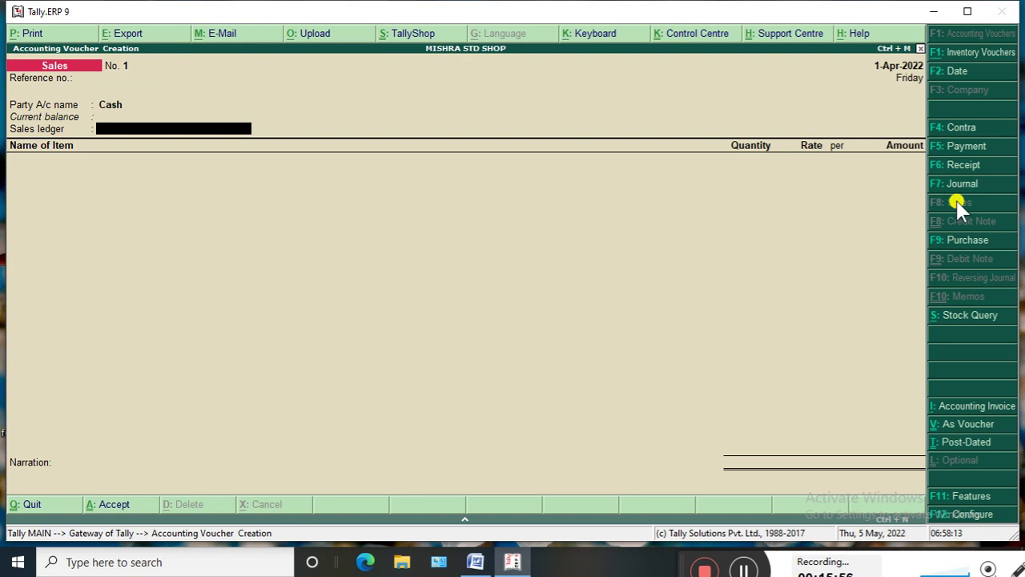
key("alt+c")
type("Sa")
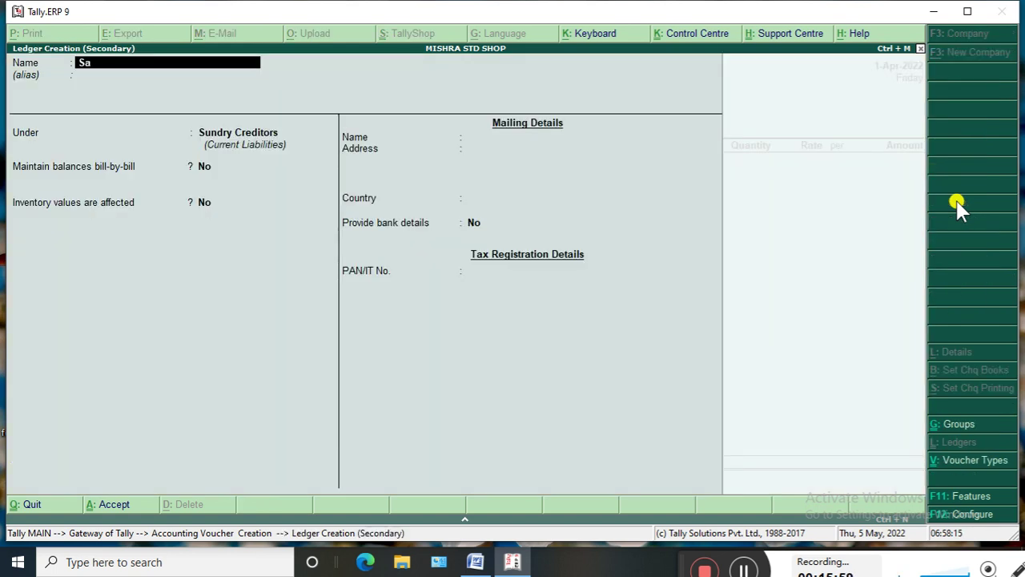
type("les A/c")
key("Return")
type("Sa")
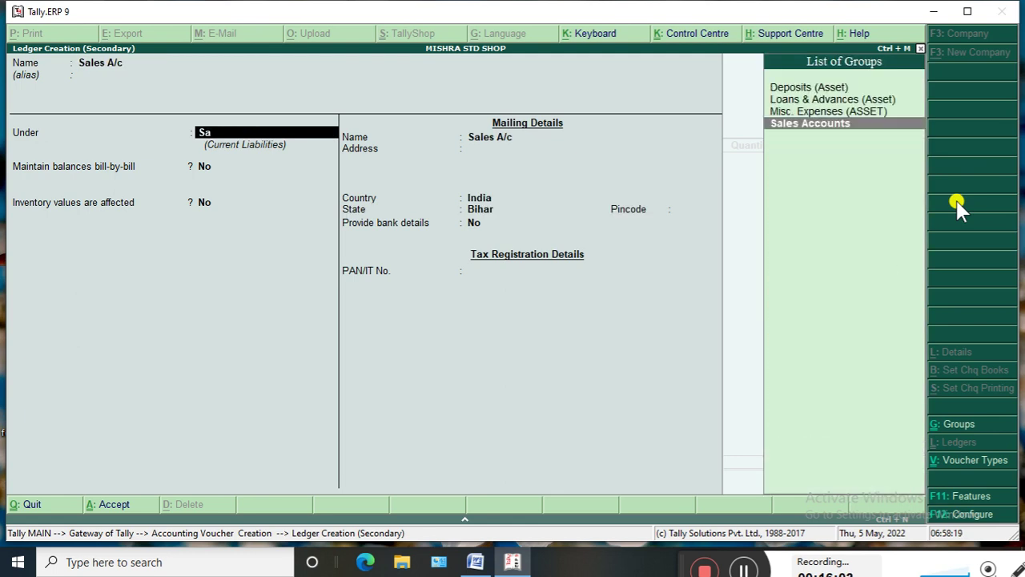
key("Return")
key("Return")
key("Return")
key("Return")
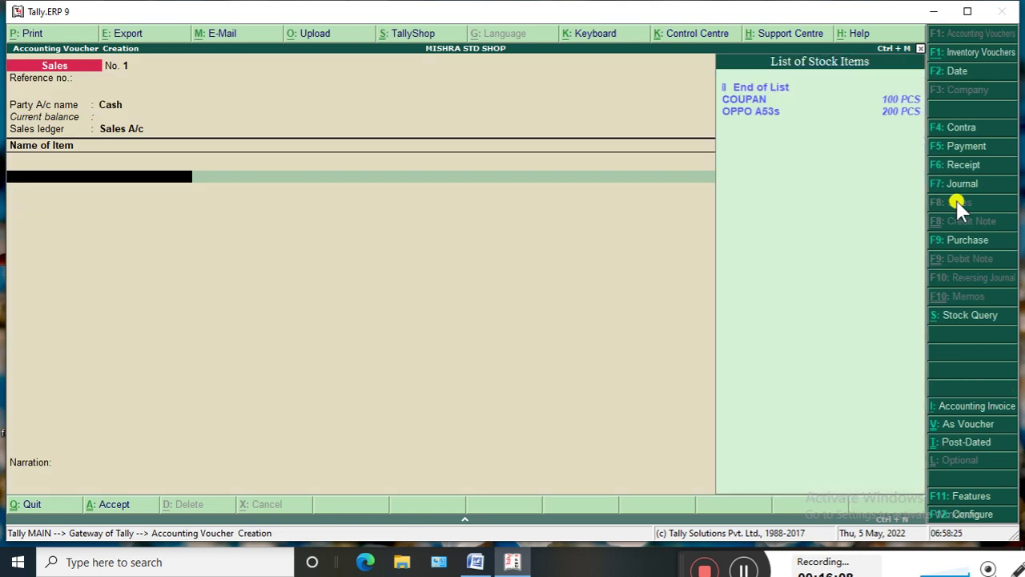
- Add OPPO A53s to the sales voucher and allocate 1 PCS from Main Location
key("Down")
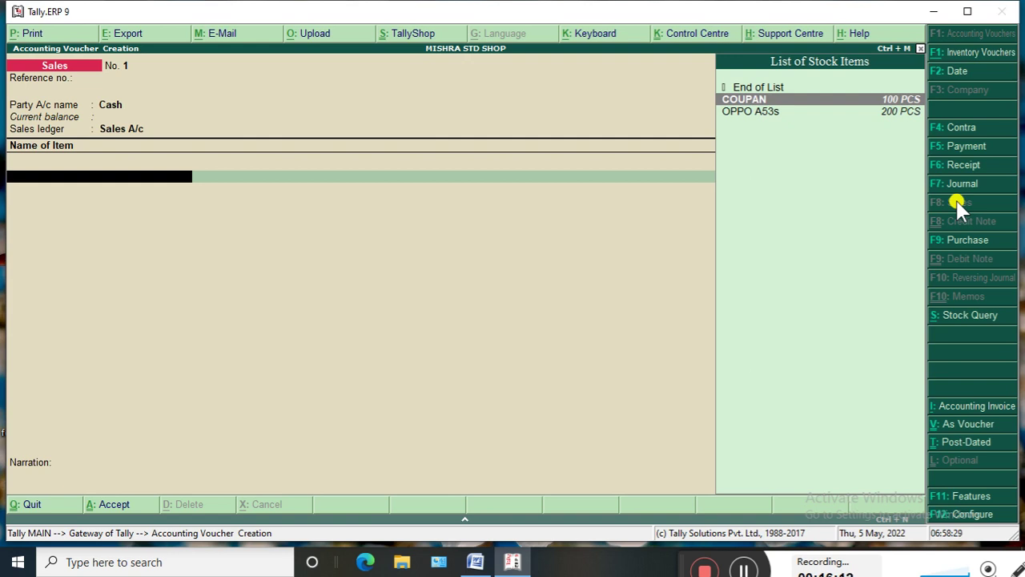
key("Down")
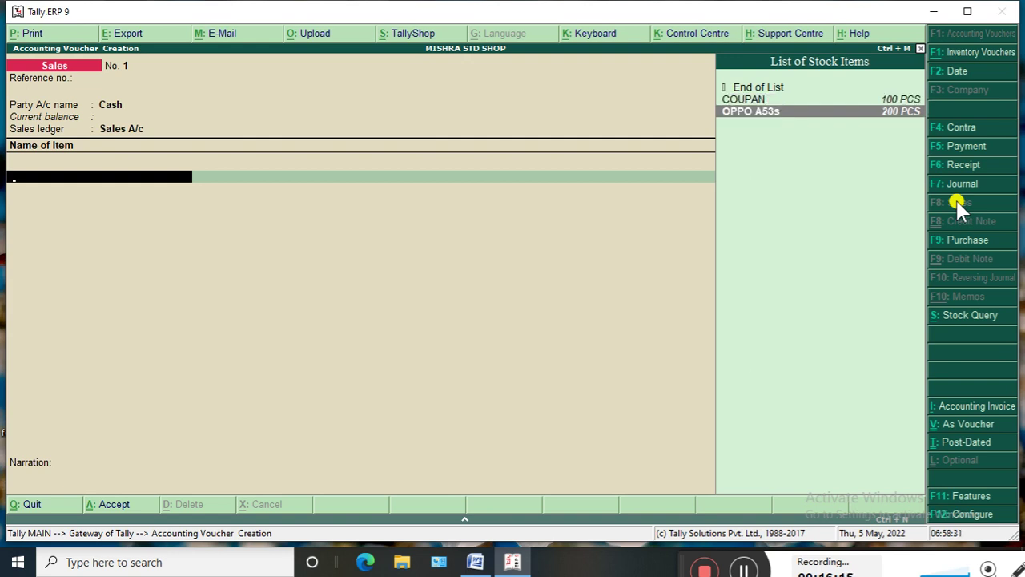
key("Return")
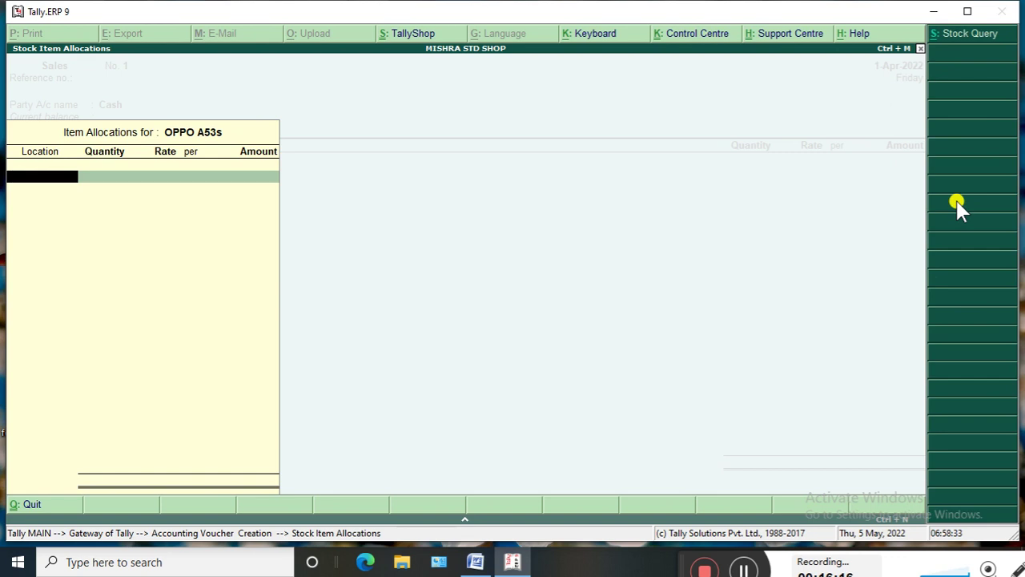
key("Down")
key("Down")
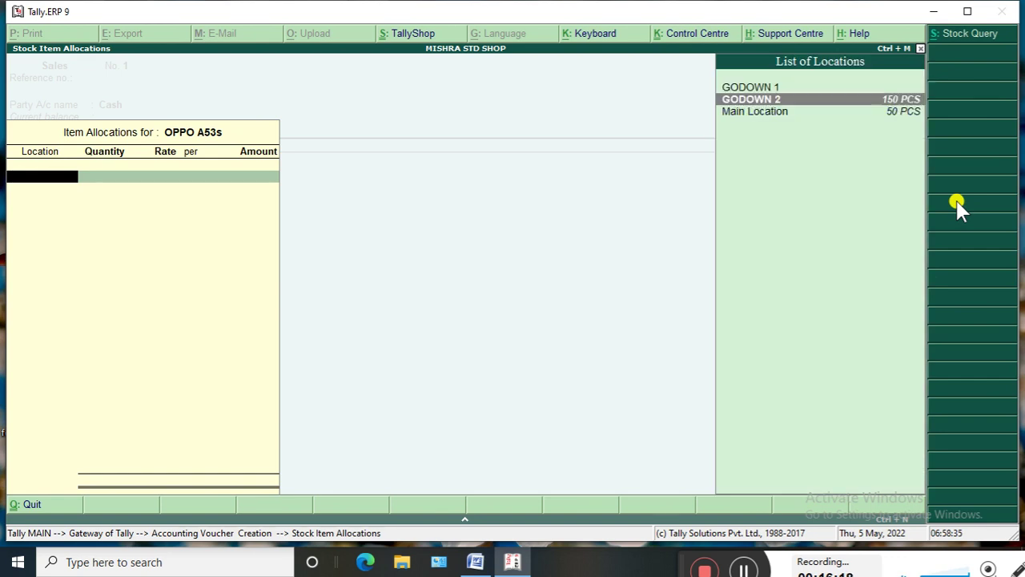
key("Return")
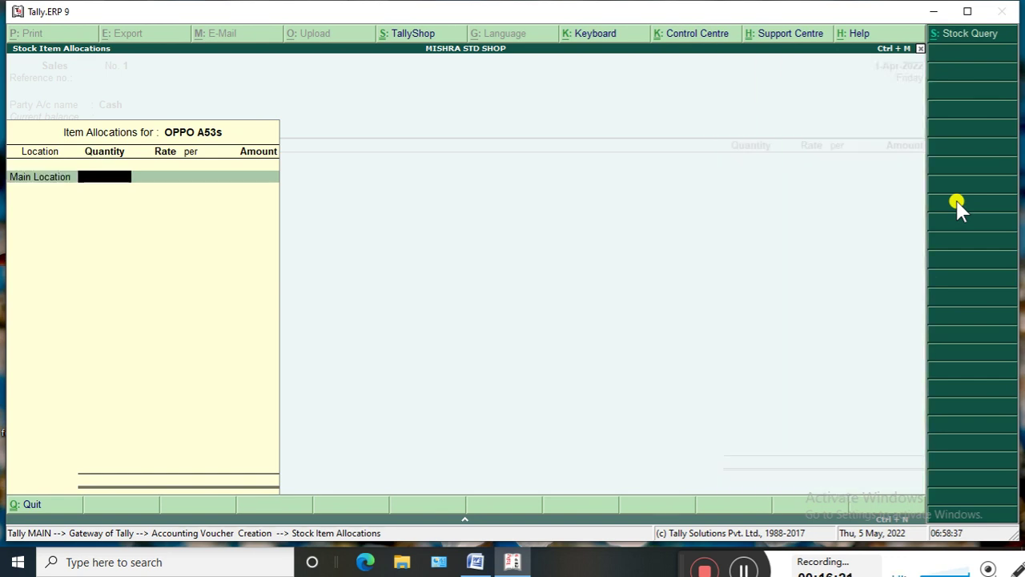
type("1")
key("Return")
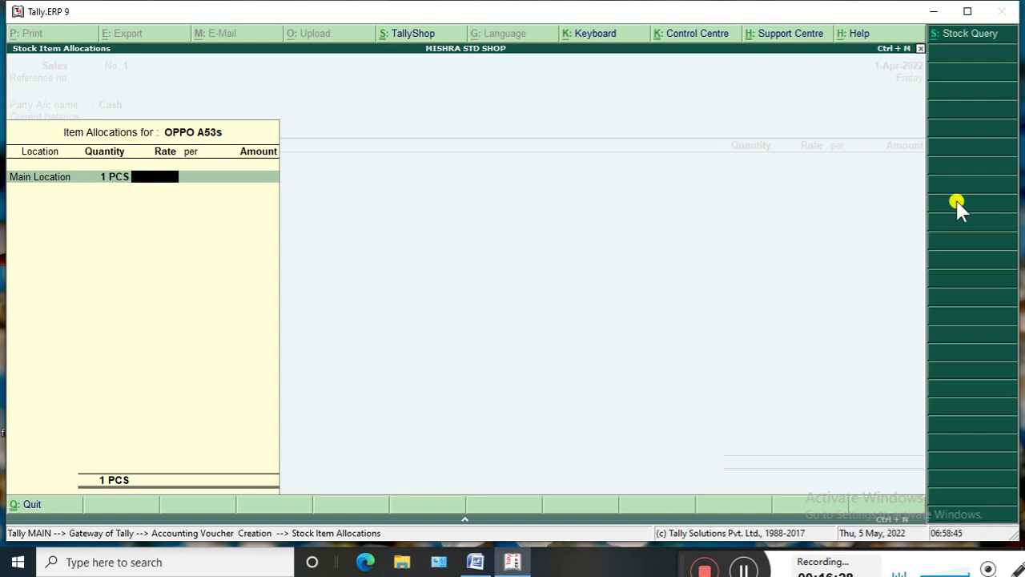
- Work out the OPPO A53s selling price in the calculator with 11999+20% and 11999+11999*20%
key("ctrl+n")
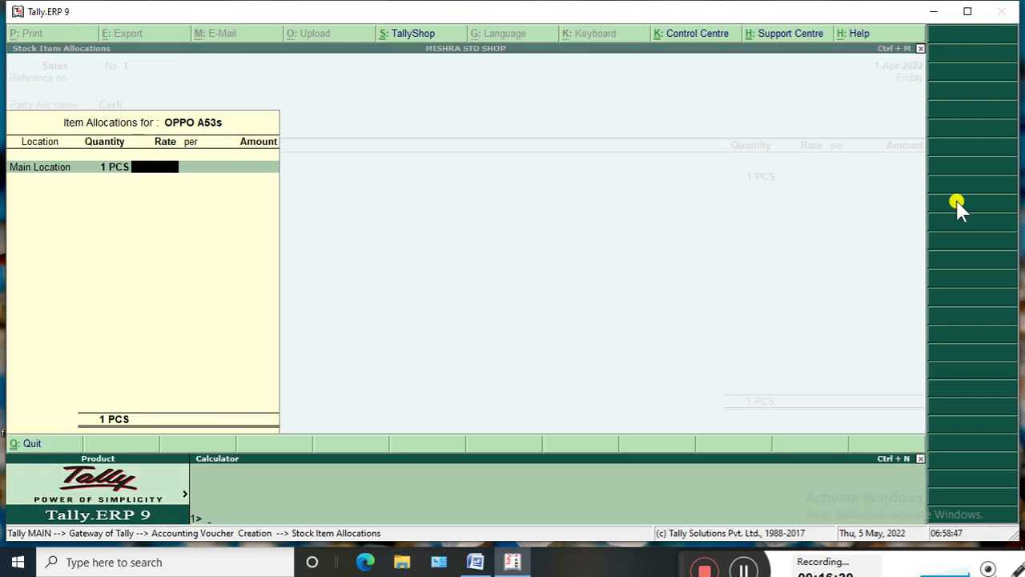
type("1999+20%")
key("Return")
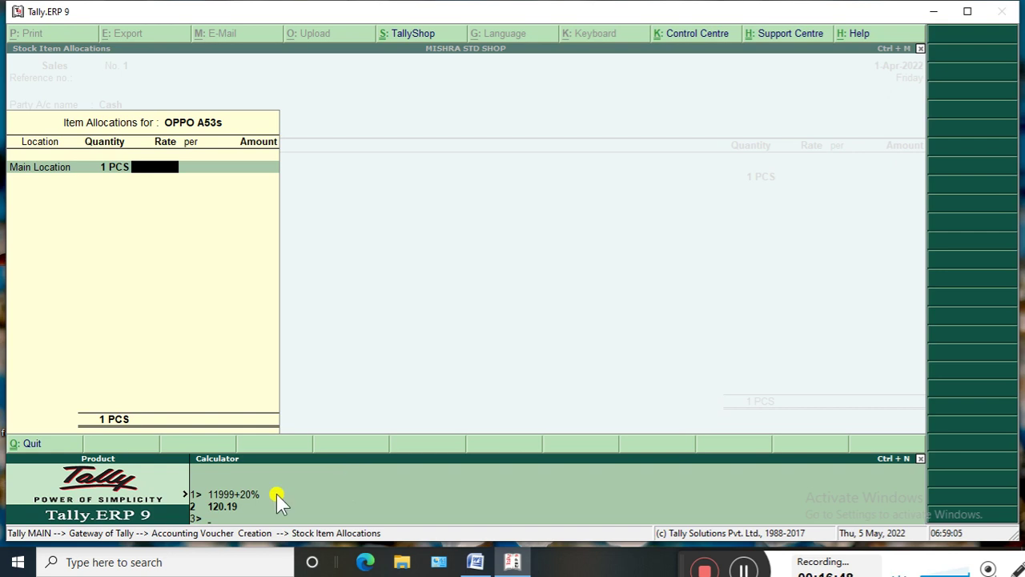
type("11999+11999*20%")
key("Return")
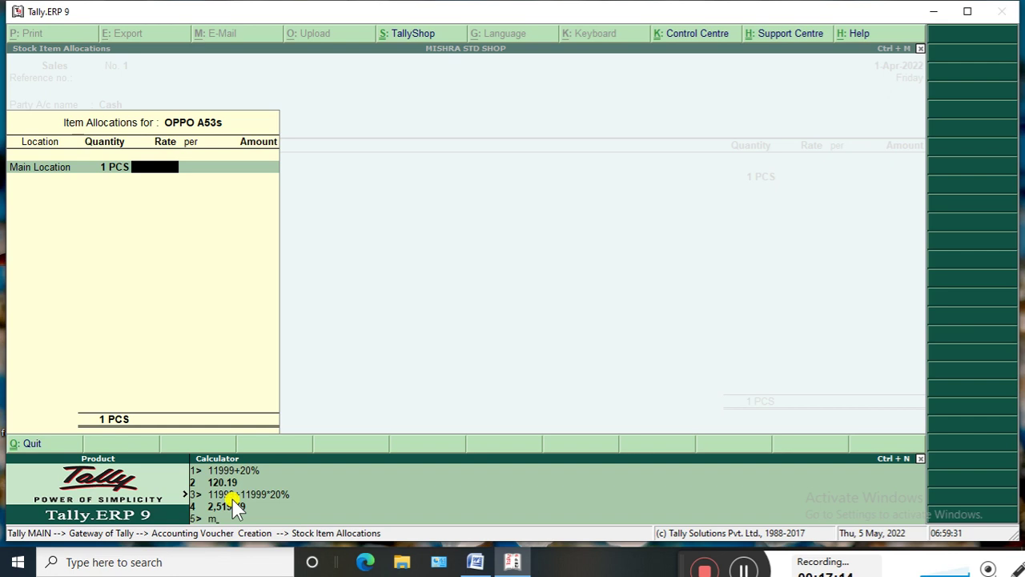
key("ctrl+m")
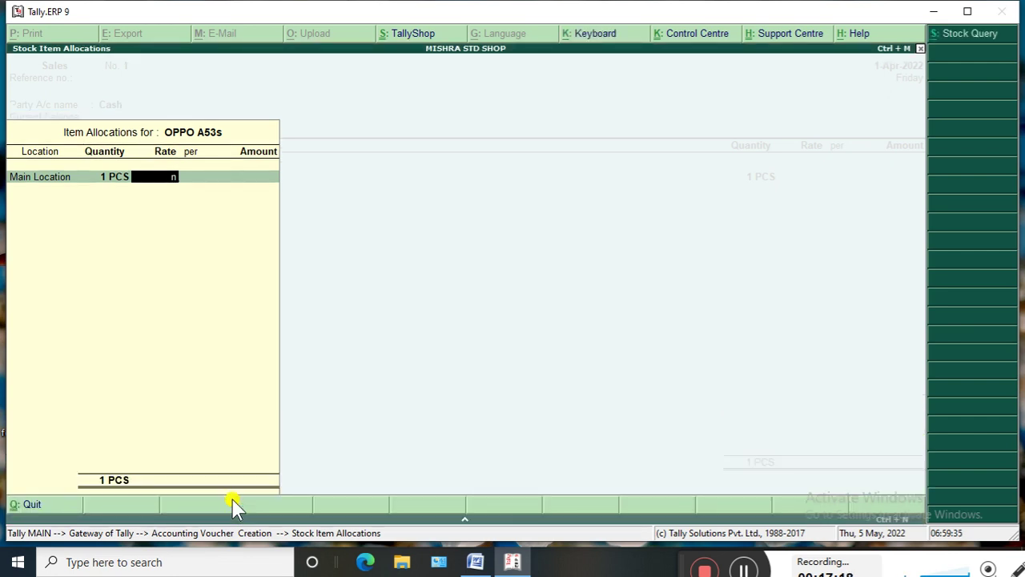
key("BackSpace")
- Calculate 11999+120.19 in the calculator and evaluate the rounded selling price 12120
key("ctrl+n")
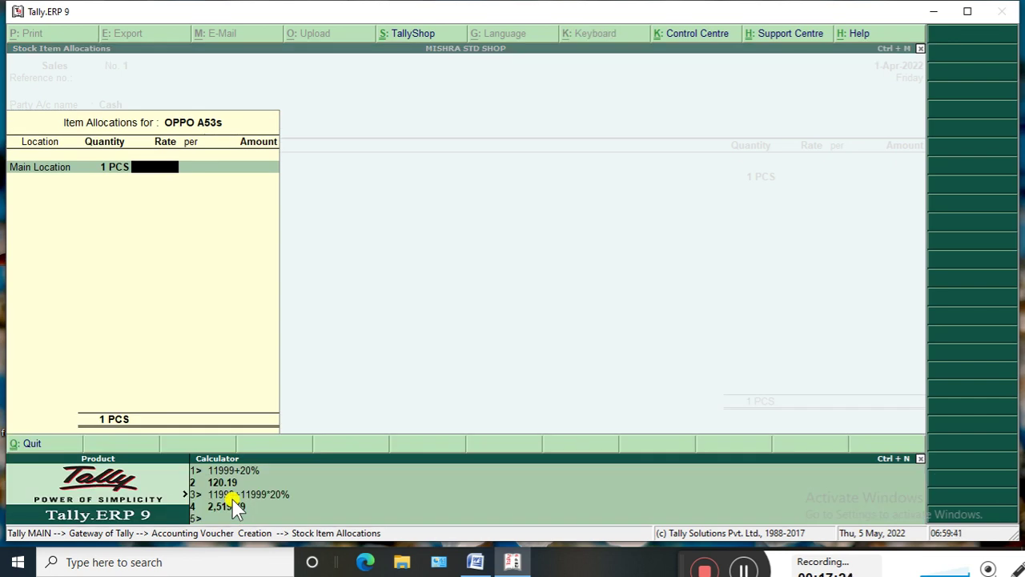
key("BackSpace")
type("11999+120.19")
key("Return")
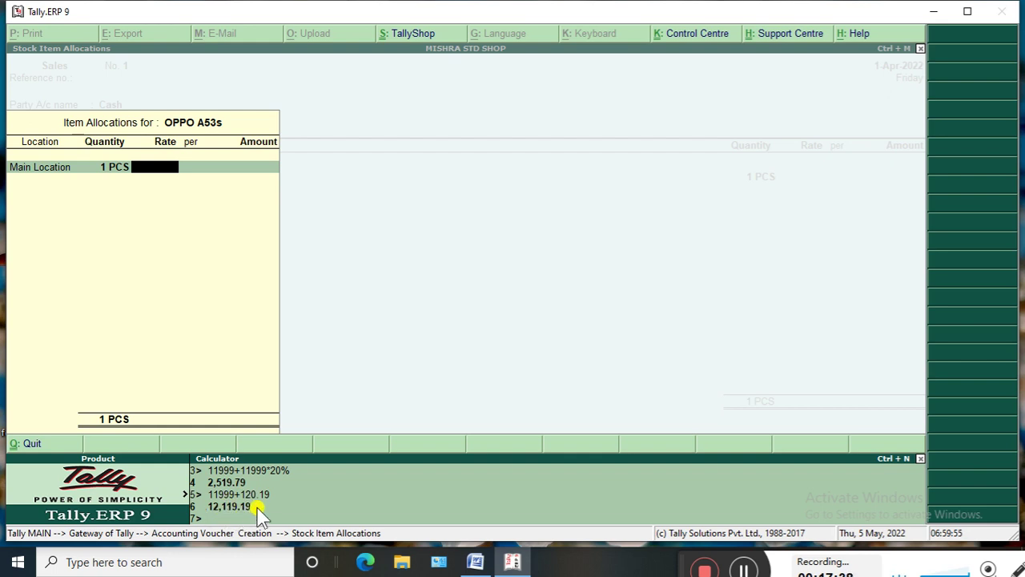
type("12120")
key("Return")
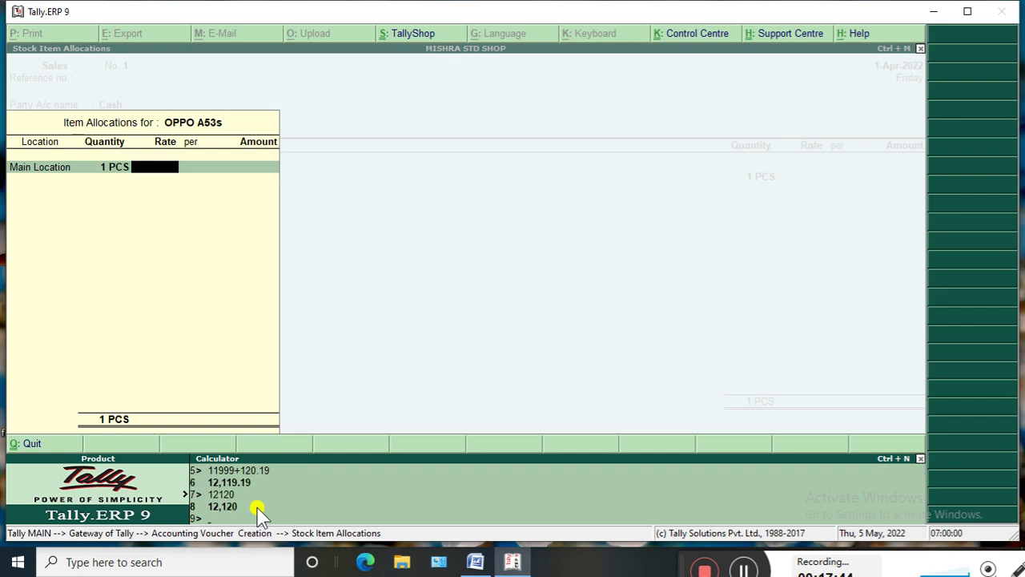
- Set the OPPO A53s rate to 12120 per PCS and finish its item allocation
key("ctrl+m")
type("111")
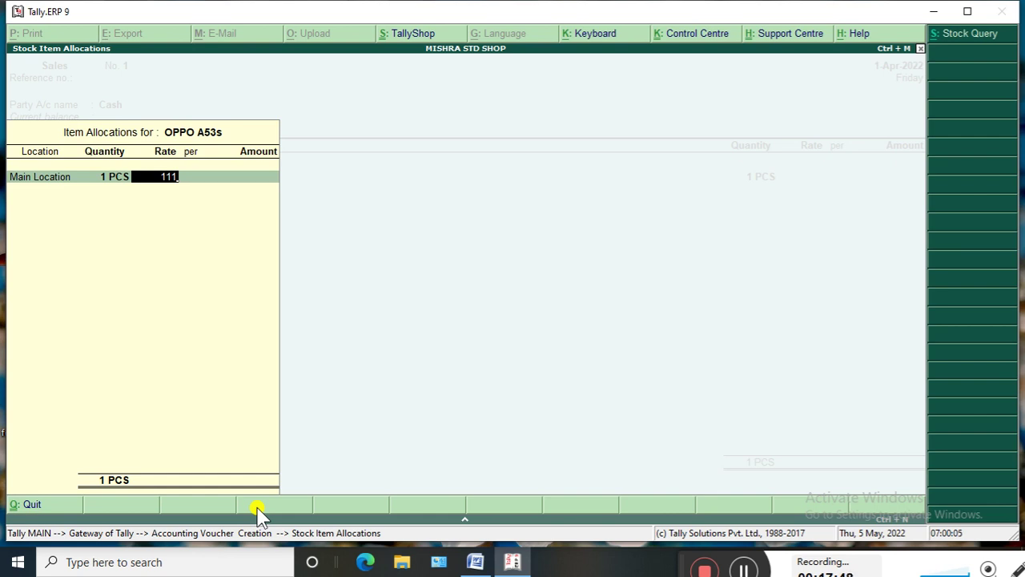
key("BackSpace")
key("BackSpace")
key("BackSpace")
type("12120")
key("Return")
key("Return")
key("Return")
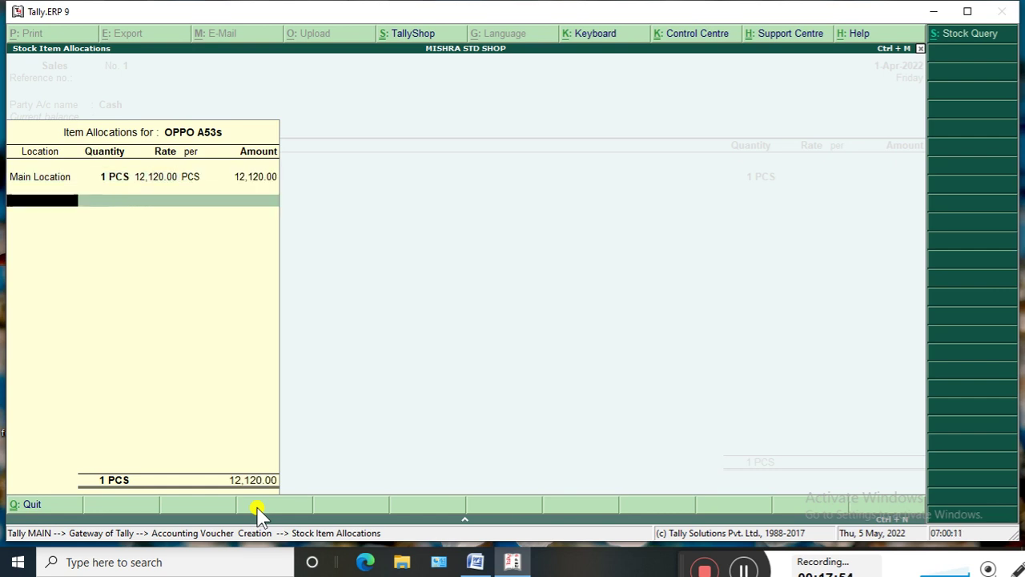
key("Return")
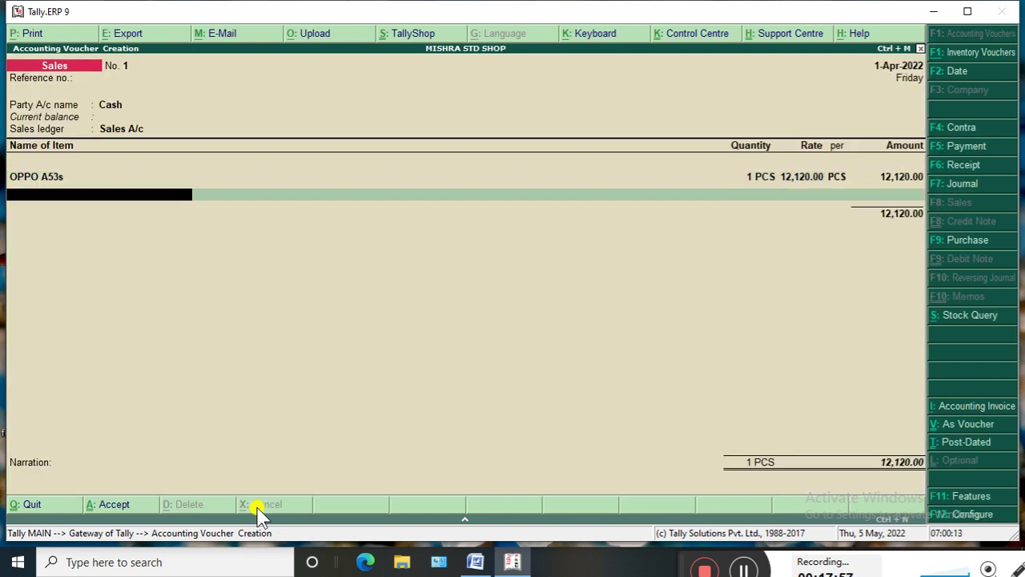
- End the item list, leave the narration blank and save the OPPO A53s sales voucher
key("Return")
key("Return")
key("Return")
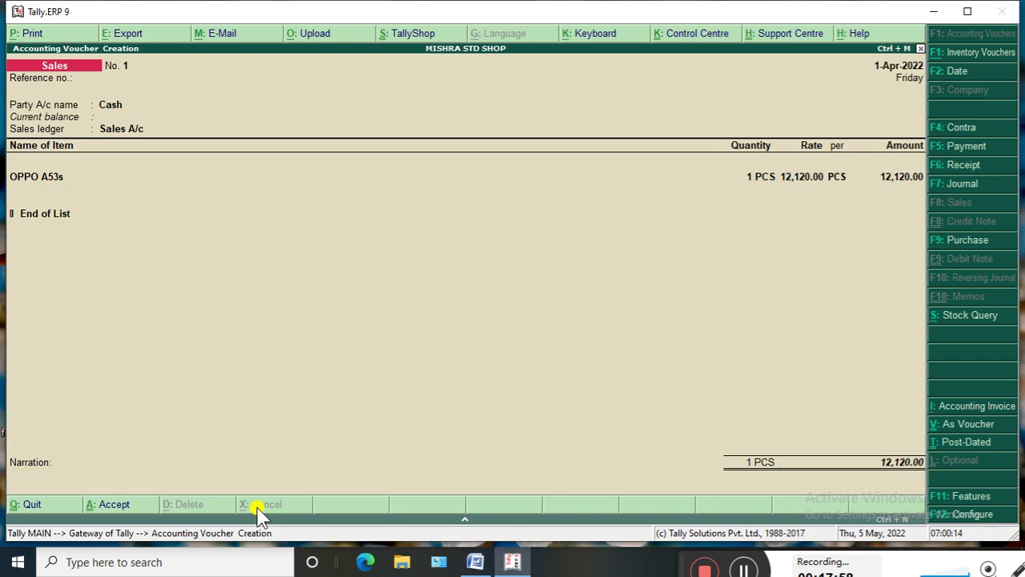
key("Return")
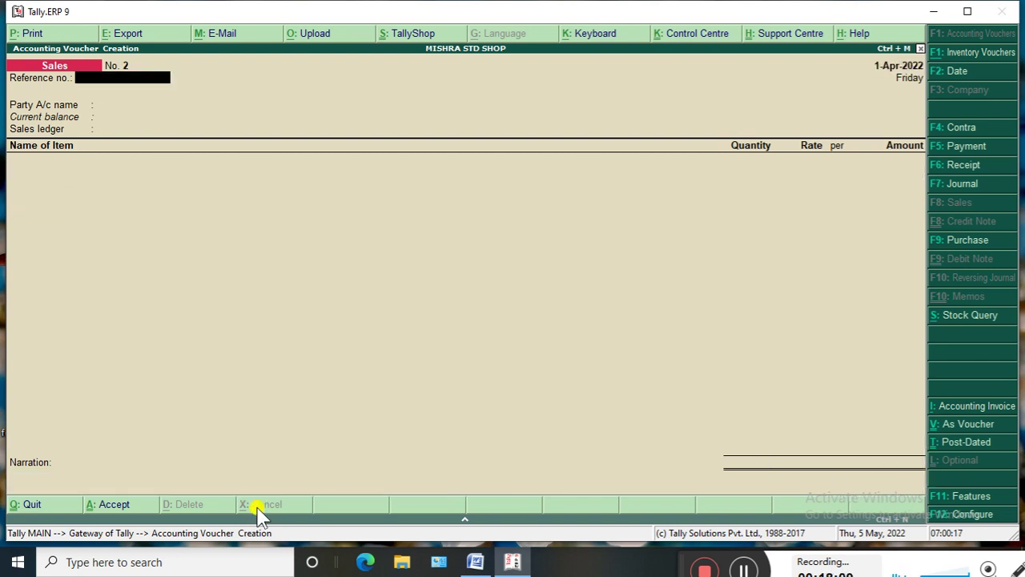
- On the second sales voucher, leave the reference blank and choose Cash as party and Sales A/c as ledger
key("Return")
key("Return")
key("Return")
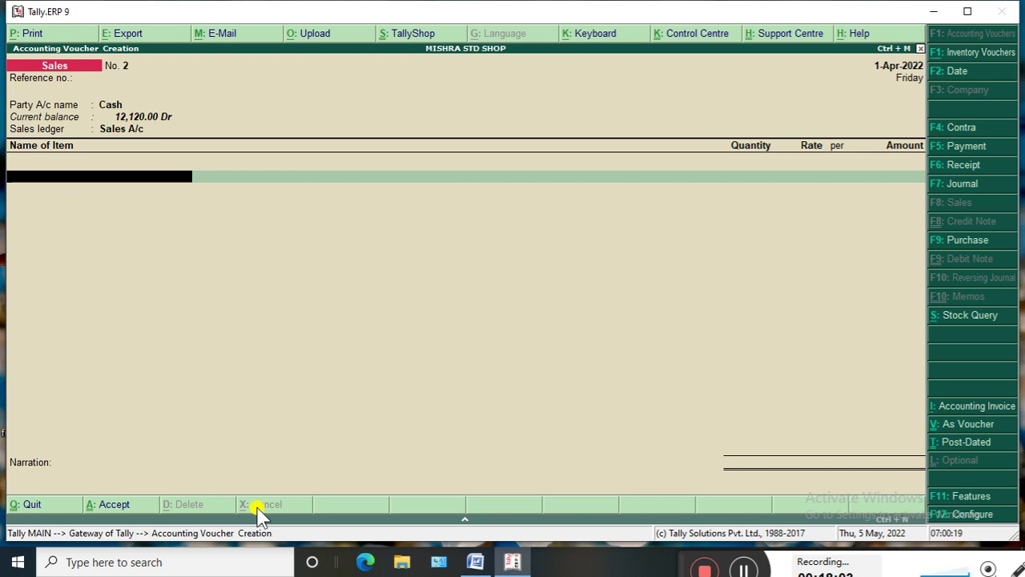
- Add COUPAN to the sales voucher and allocate 20 PCS from Main Location
key("Down")
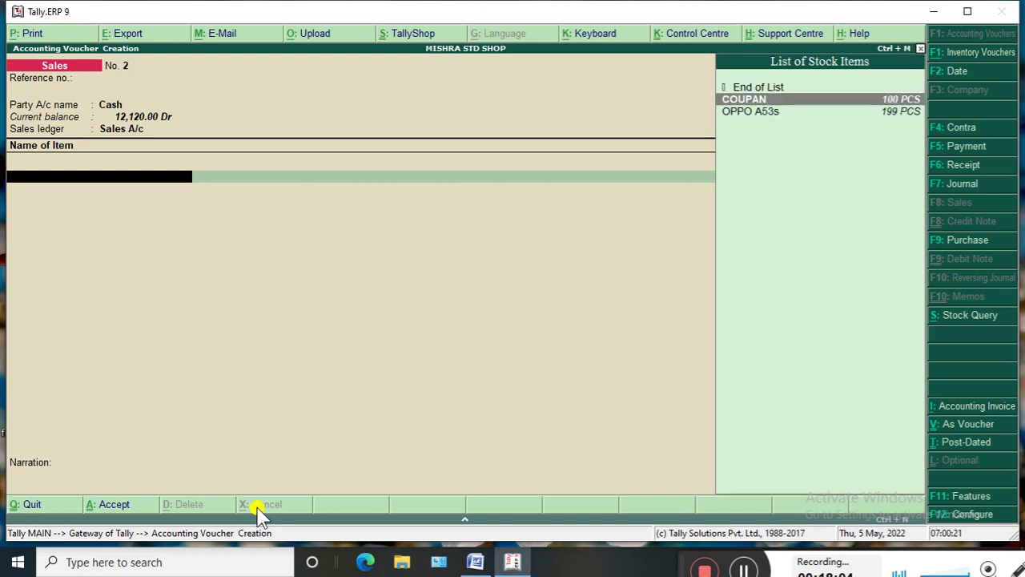
key("Return")
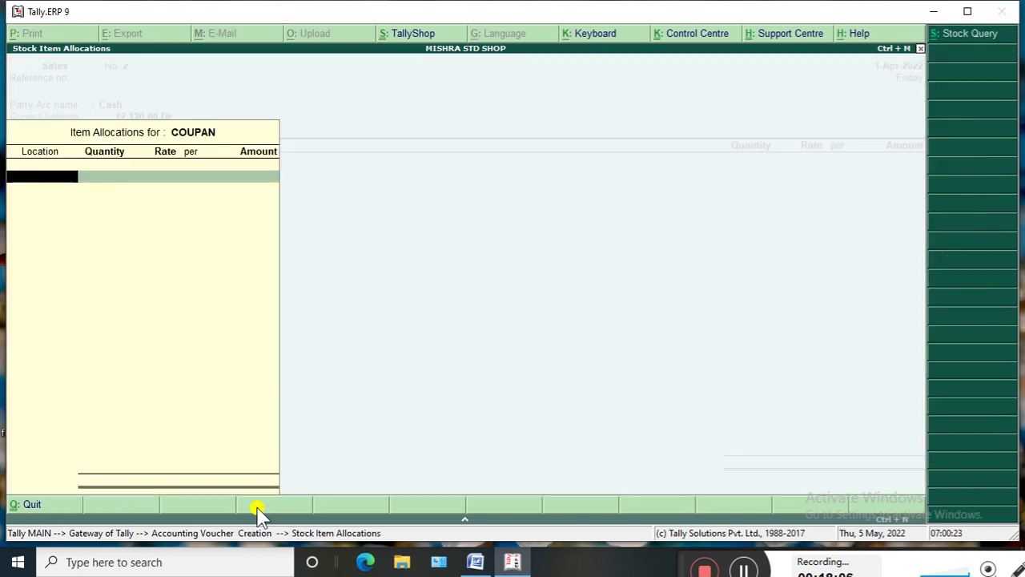
key("Down")
key("Down")
key("Down")
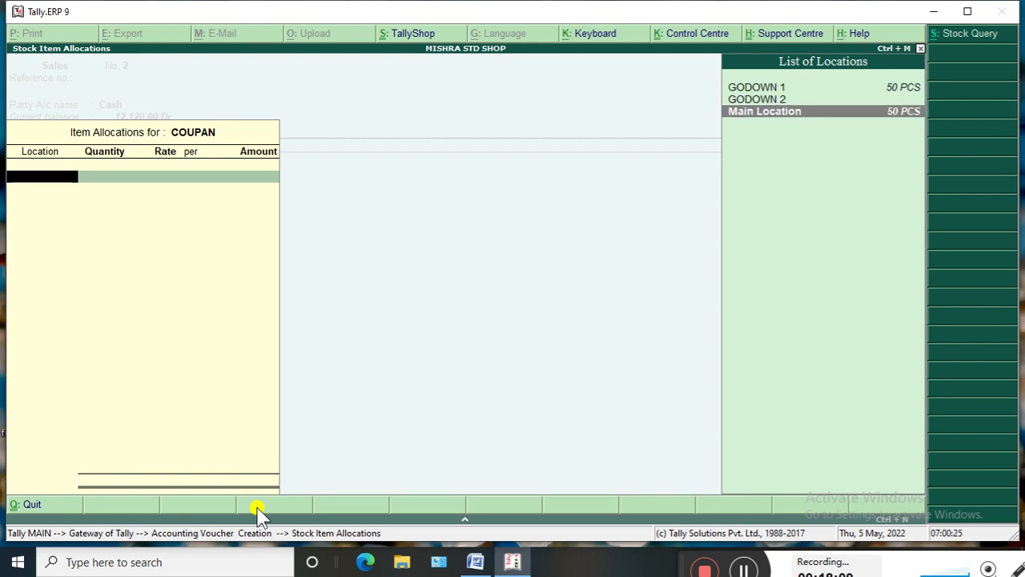
key("Return")
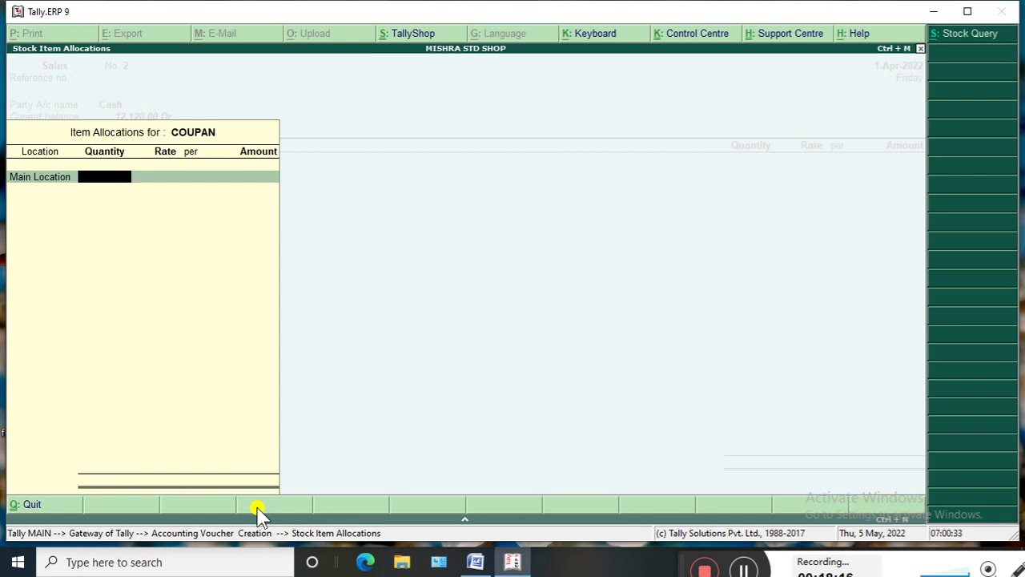
type("20")
key("Return")
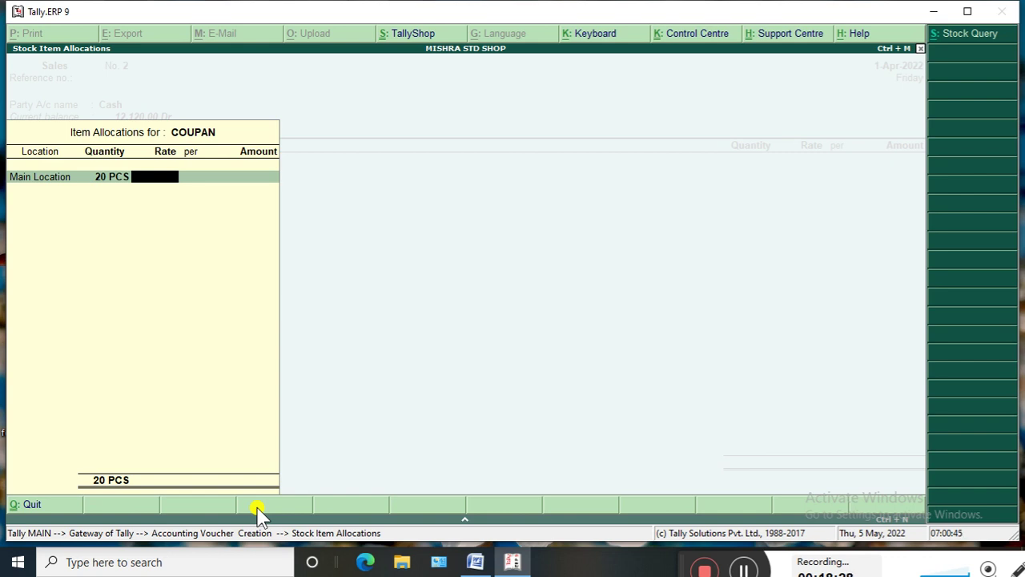
- Set the COUPAN rate to 21 per PCS and finish its item allocation
type("21")
key("Return")
key("Return")
key("Return")
key("Return")
key("Return")
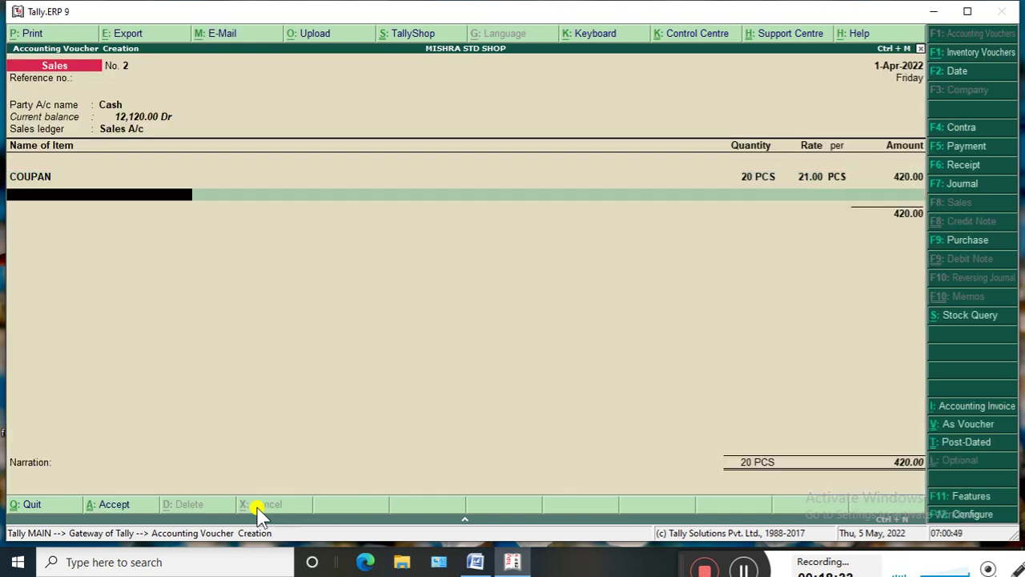
- End the item list without a narration and save the COUPAN sales voucher
key("Return")
key("Return")
key("Return")
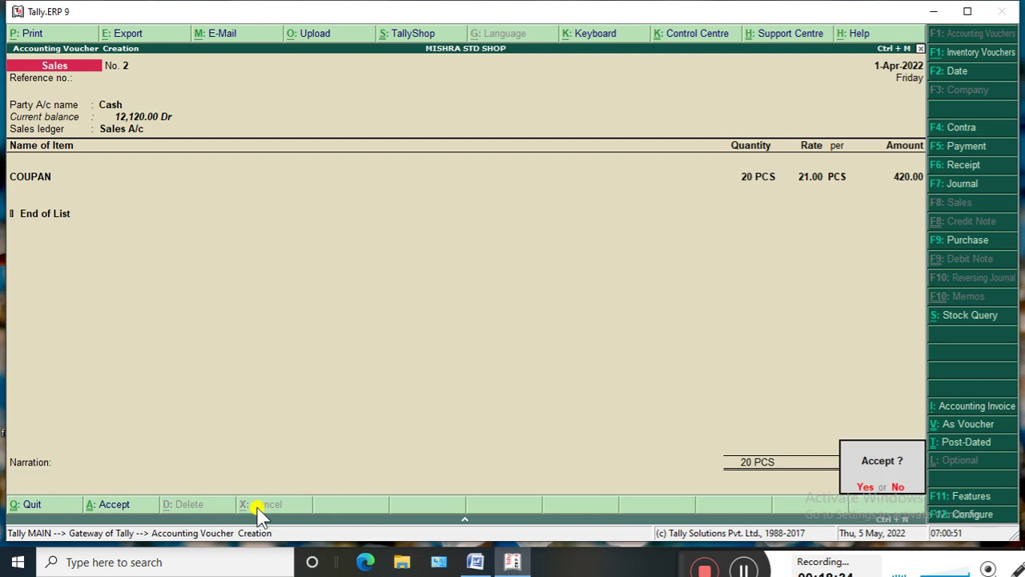
key("Return")
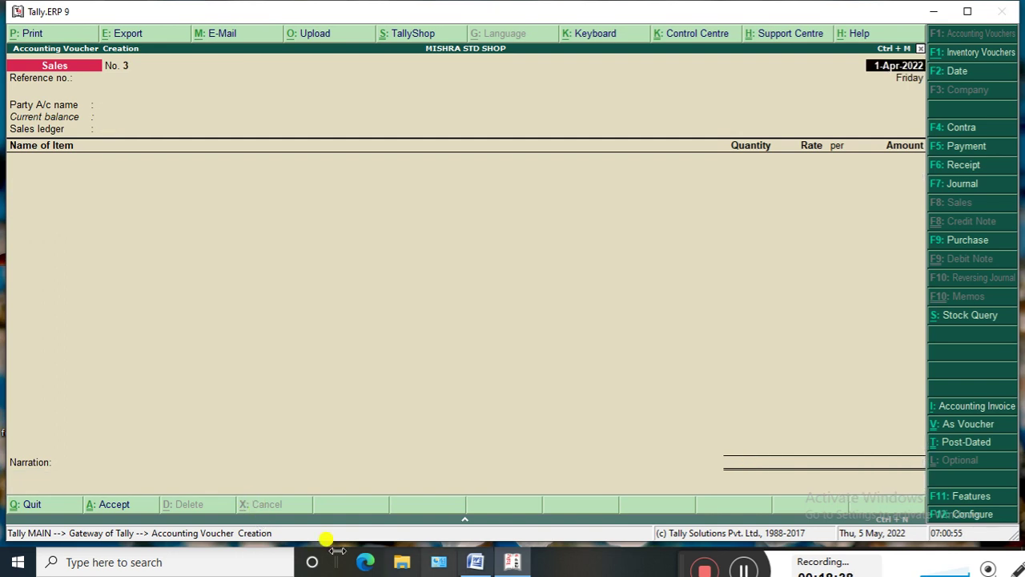
left_click(717, 567)
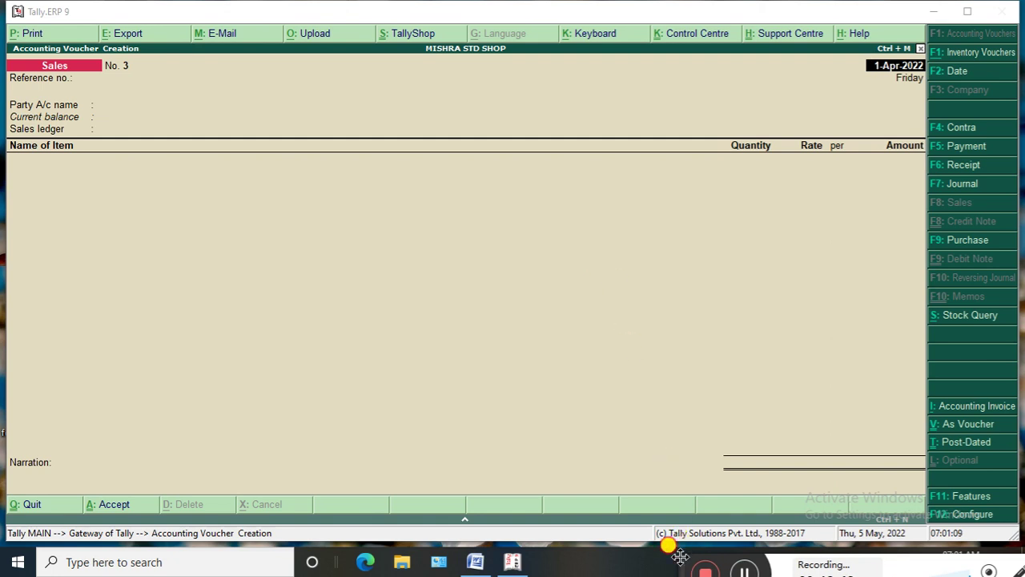
left_click_drag(680, 554, 682, 571)
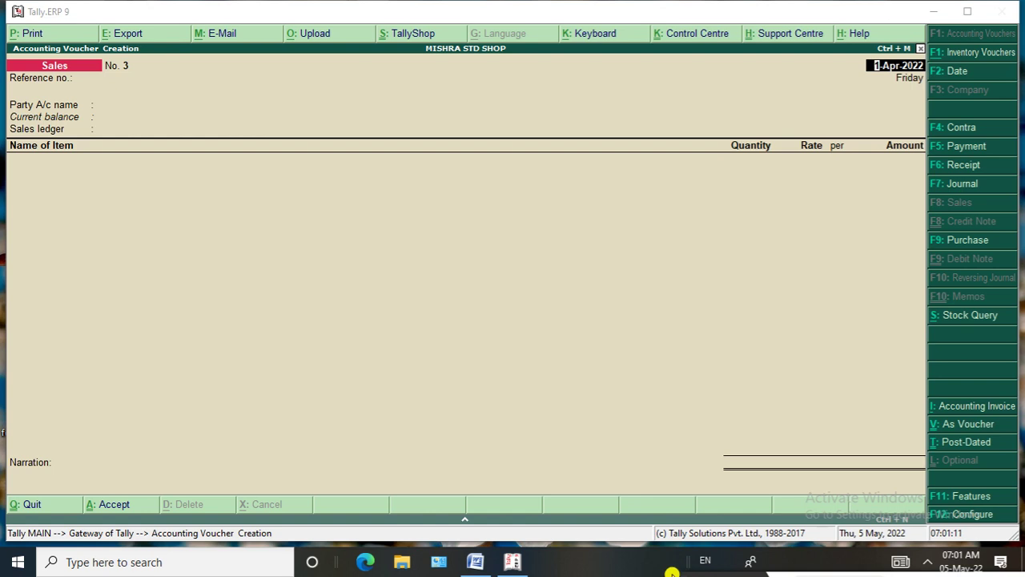
- Leave the blank third sales voucher unsaved and return to the Gateway of Tally
left_click(641, 467)
key("Return")
key("Return")
key("Return")
key("Return")
key("Return")
key("Escape")
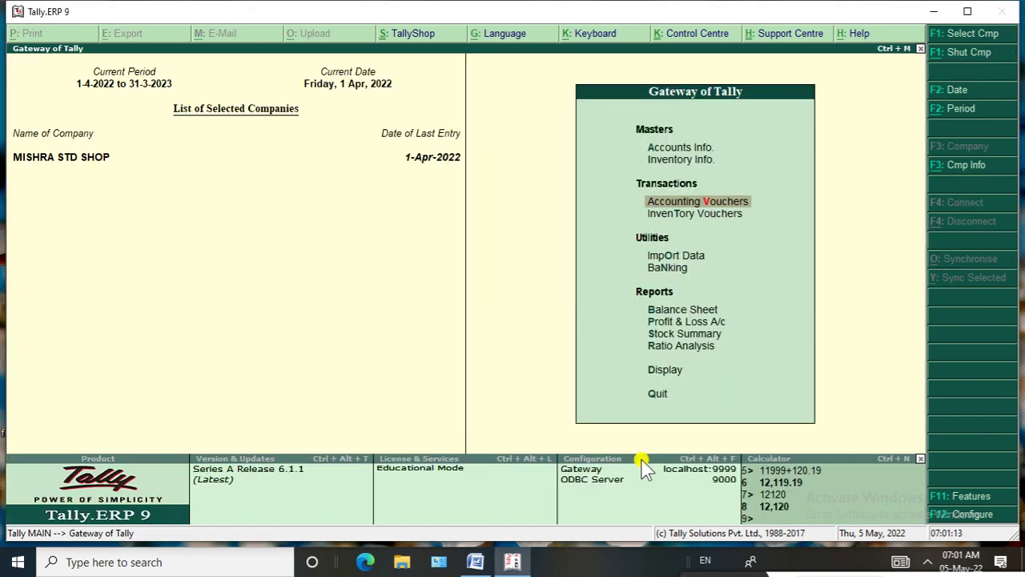
- Open the Stock Summary report for MISHRA STD SHOP
key("Down")
key("Down")
key("Down")
key("Down")
key("Down")
key("Down")
key("Down")
key("Down")
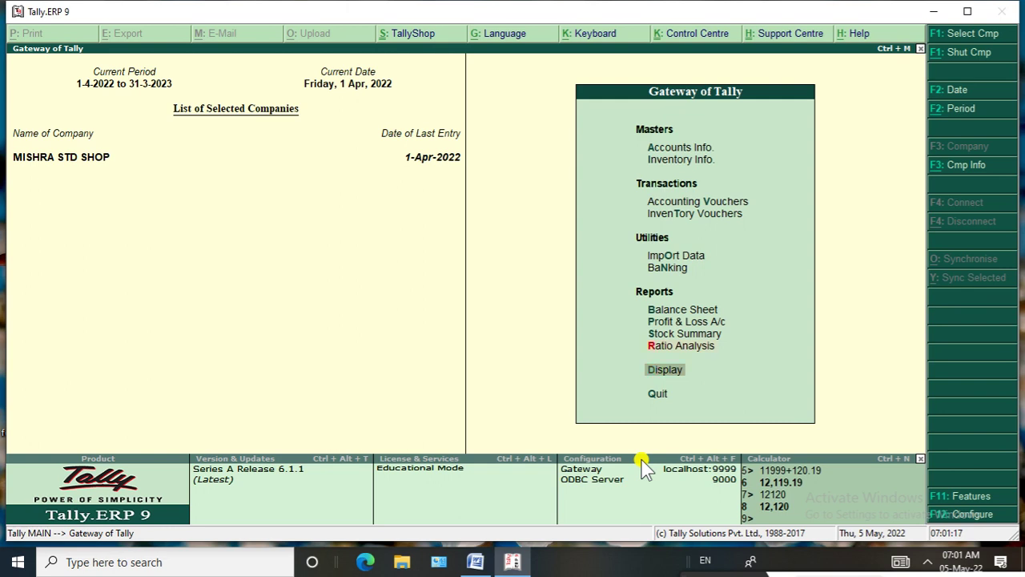
key("Up")
left_click(645, 464)
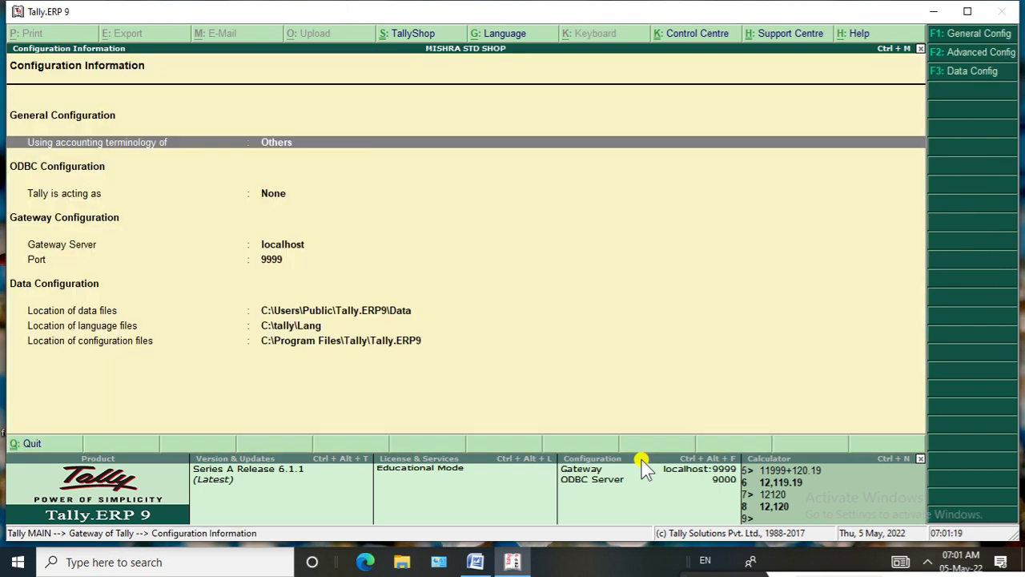
key("Escape")
key("Up")
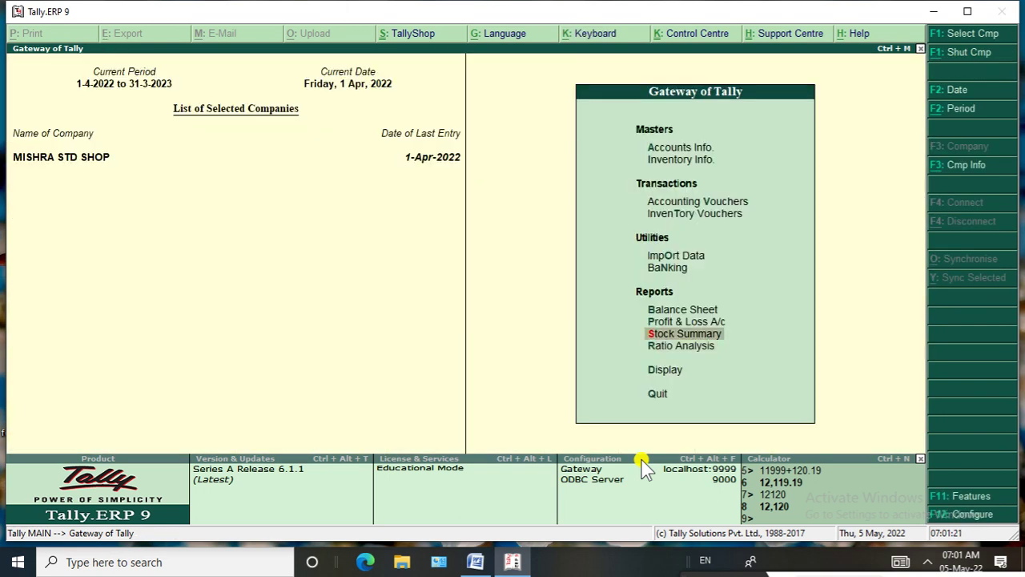
key("Return")
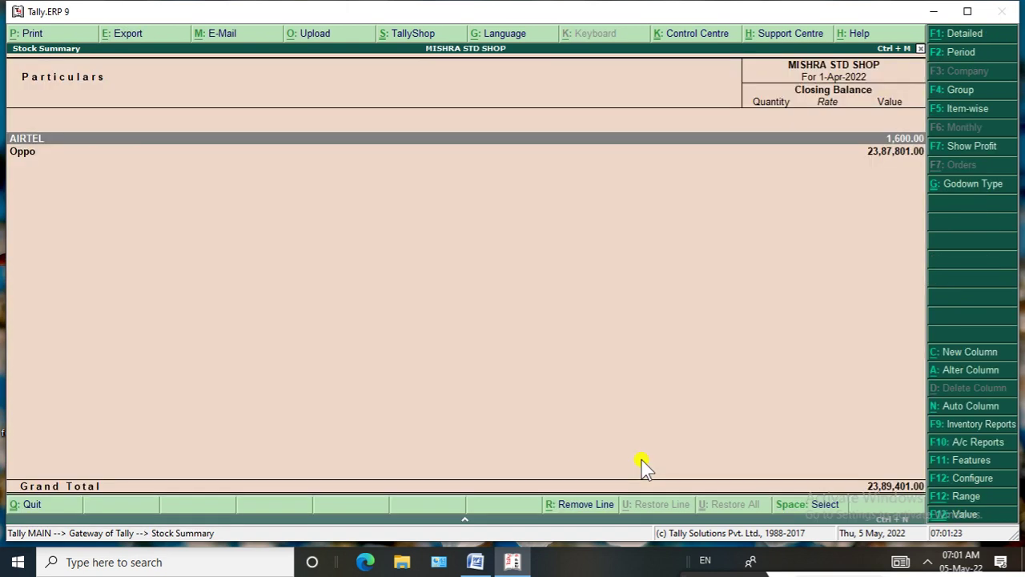
- Examine COUPAN's monthly summary and April stock vouchers under the AIRTEL group, and return to the Gateway of Tally
key("Return")
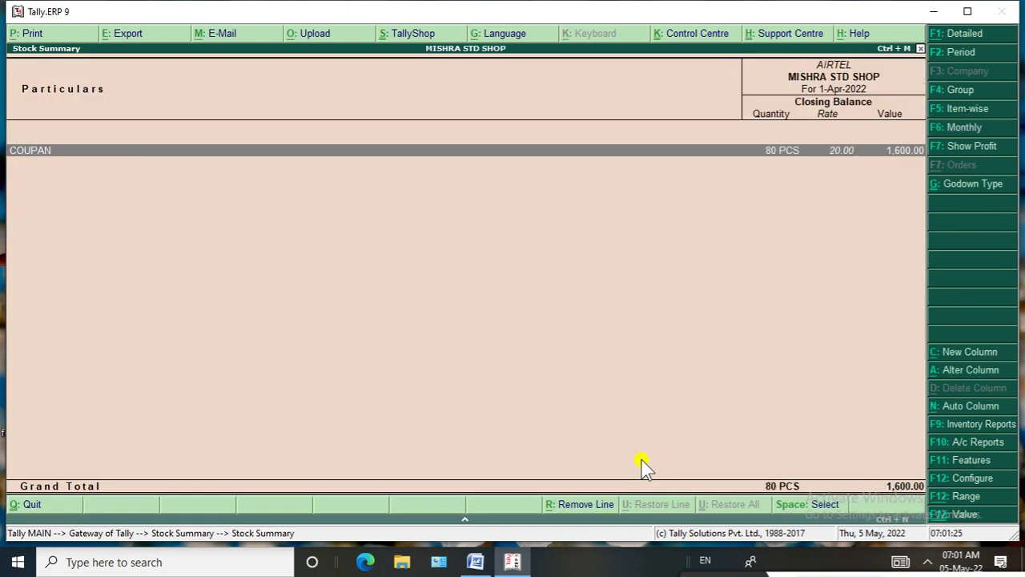
key("Return")
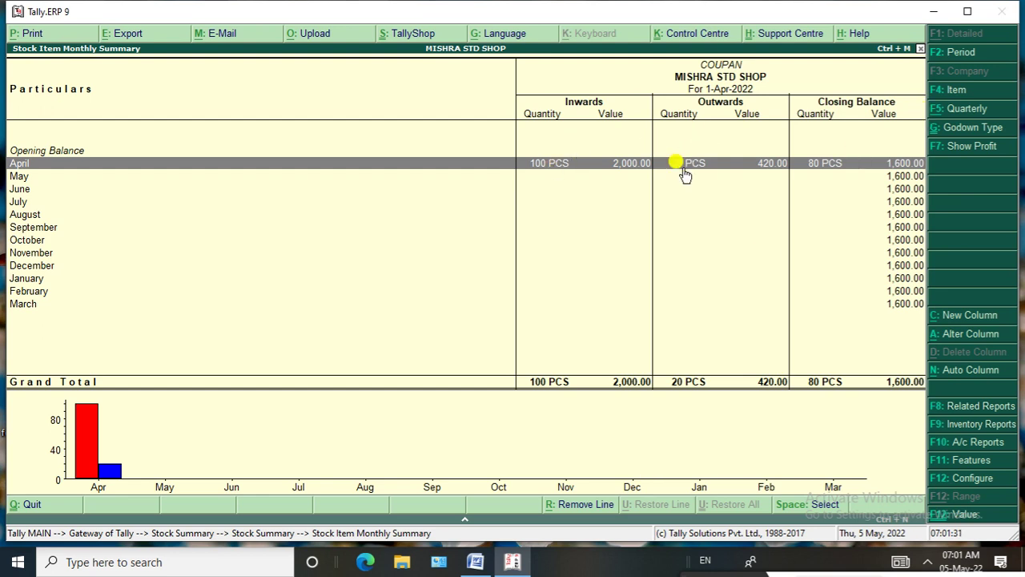
key("Return")
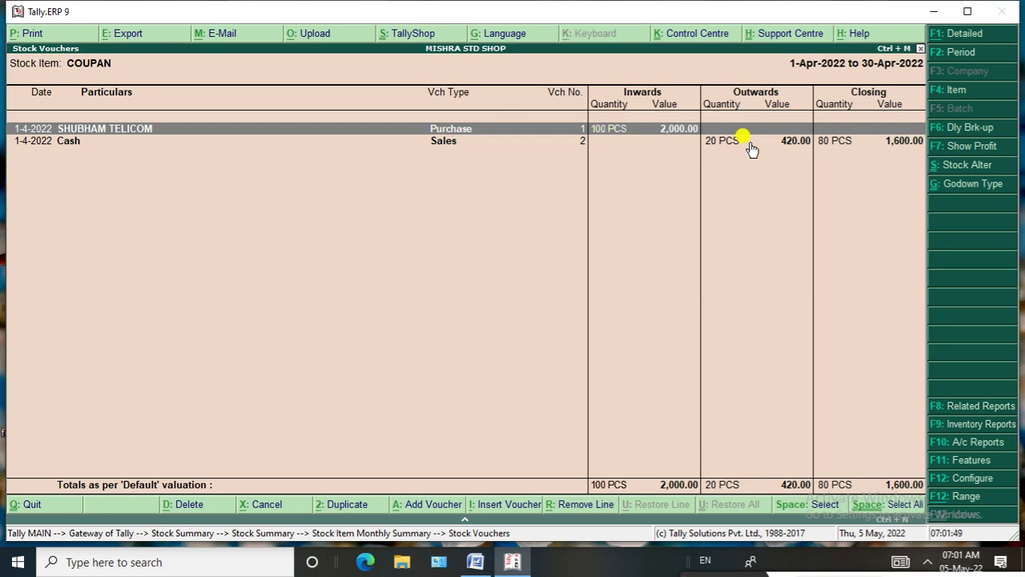
key("Escape")
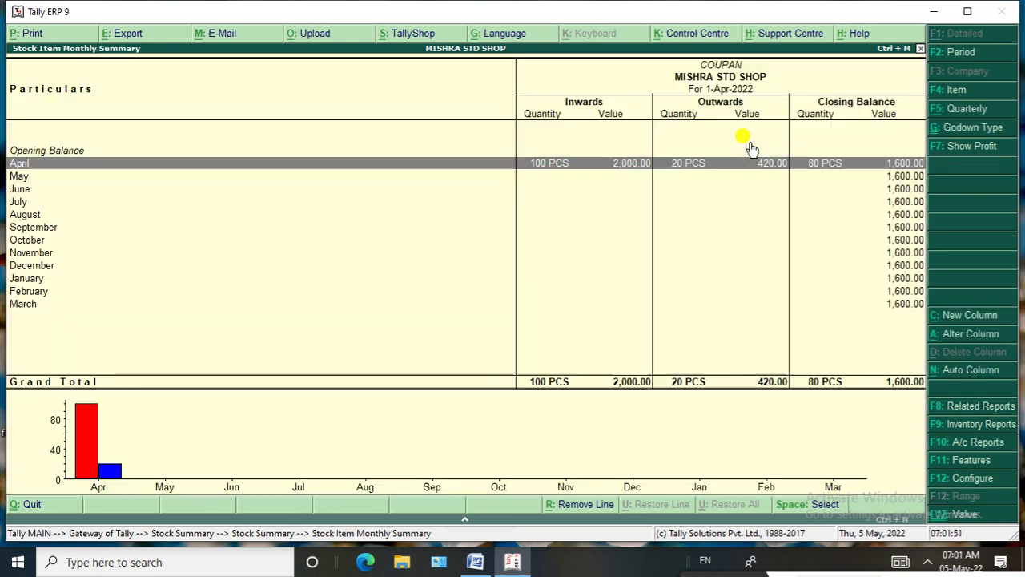
key("Escape")
key("Escape")
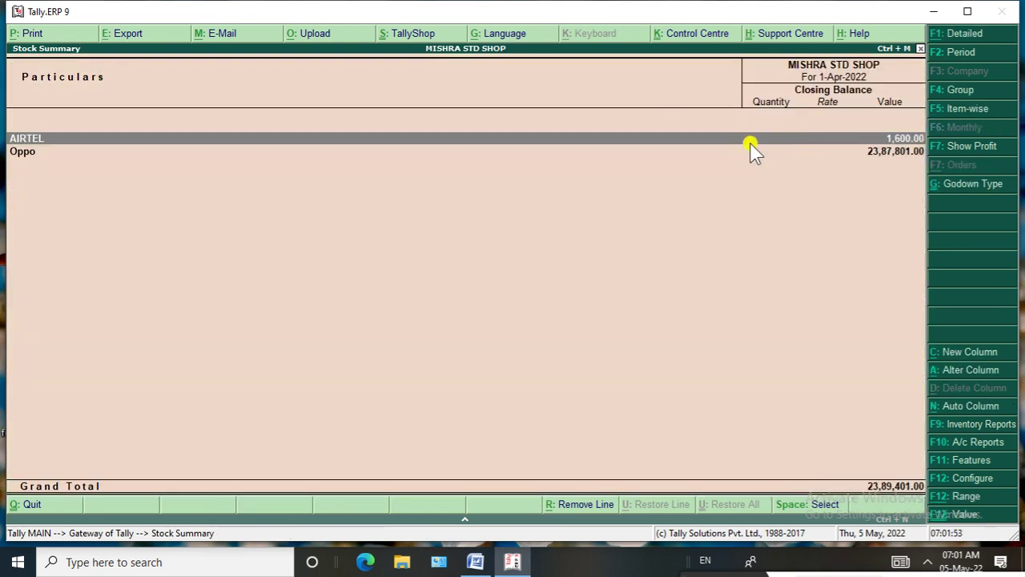
key("Escape")
key("Up")
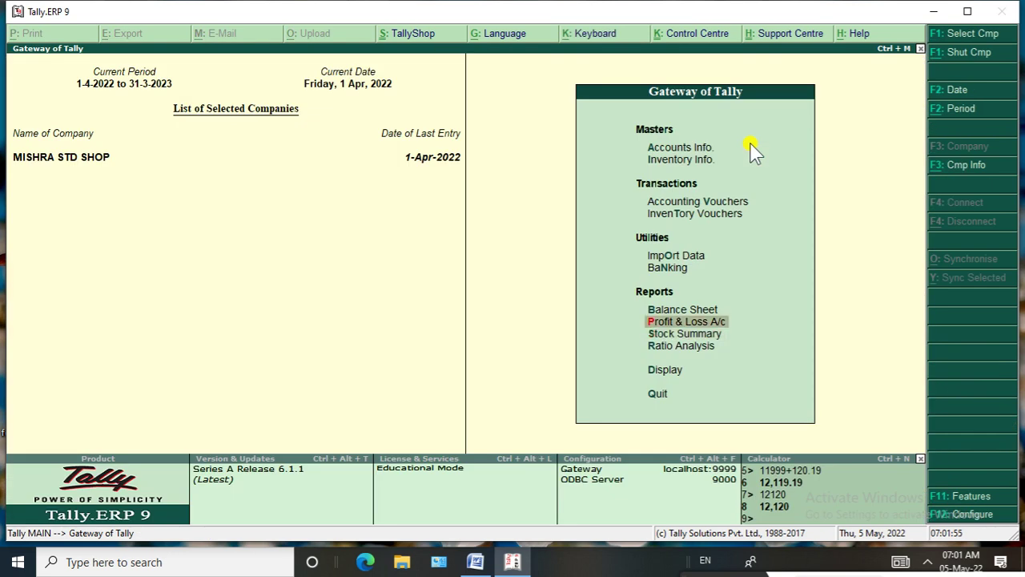
key("Up")
key("Down")
key("Down")
key("Down")
key("Down")
key("Down")
key("Up")
key("Up")
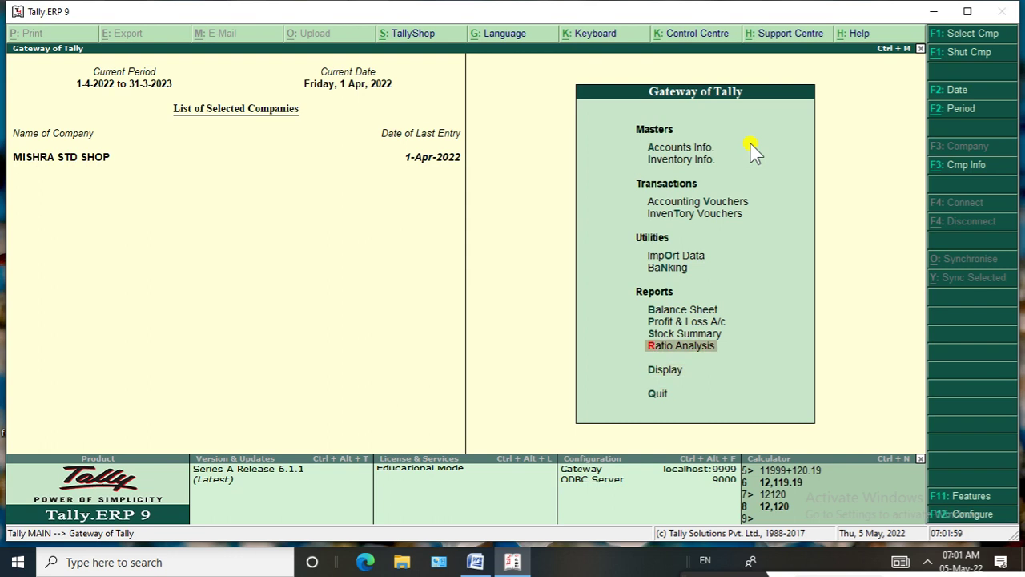
- Display the inventory statement by stock category for Primary
key("Down")
key("Return")
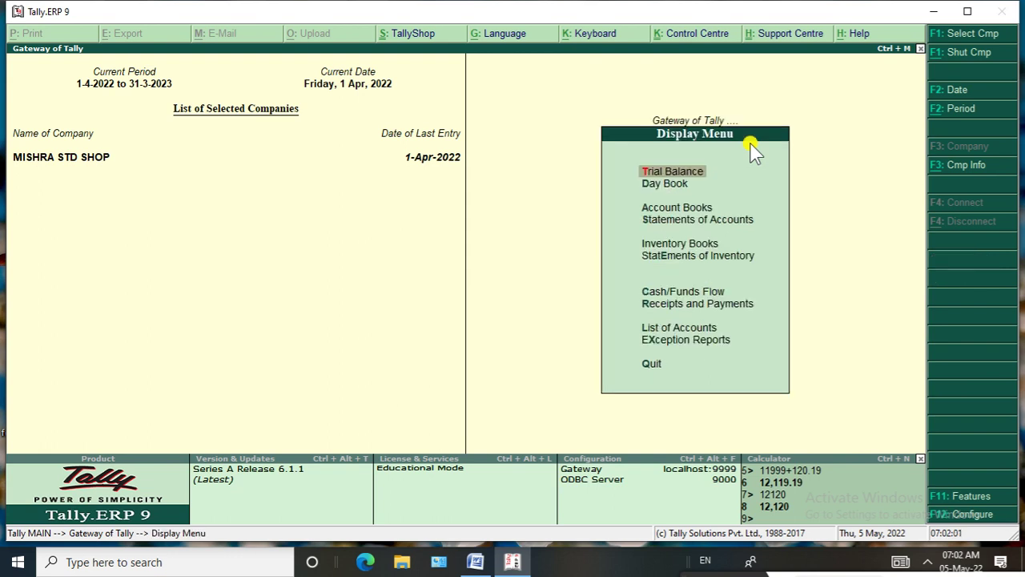
key("Down")
key("Down")
key("Down")
key("Down")
key("Down")
key("Return")
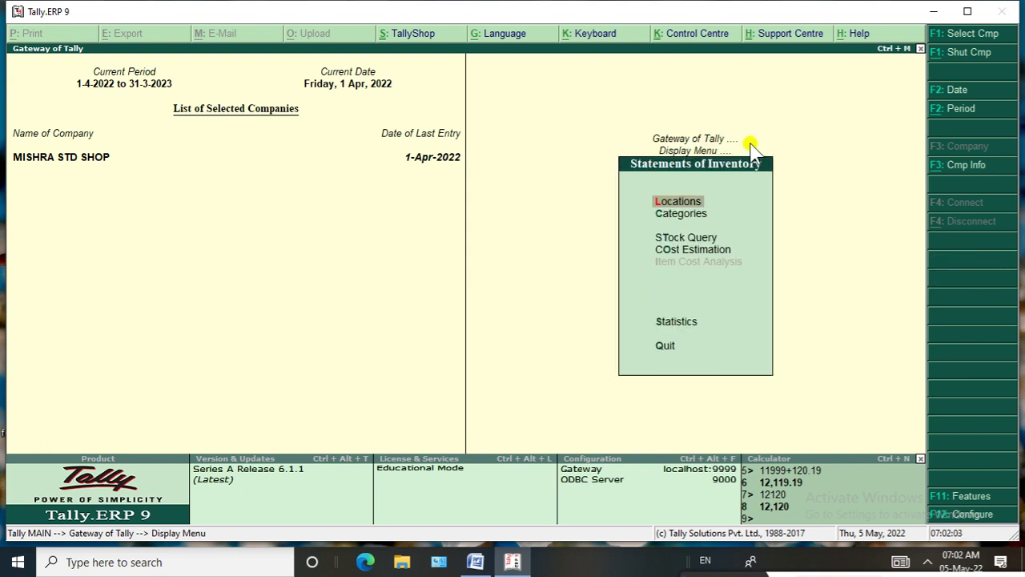
key("Down")
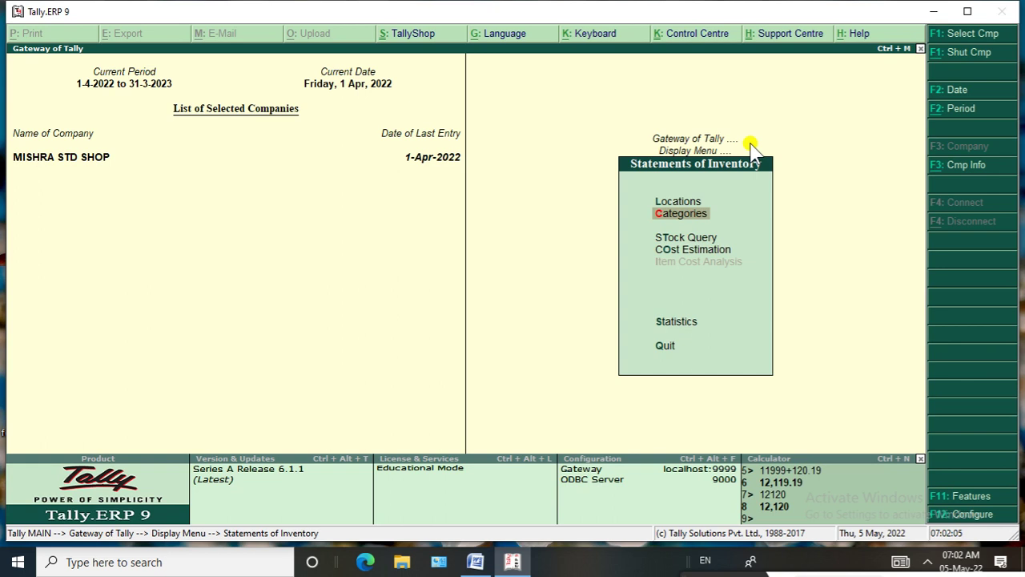
key("Return")
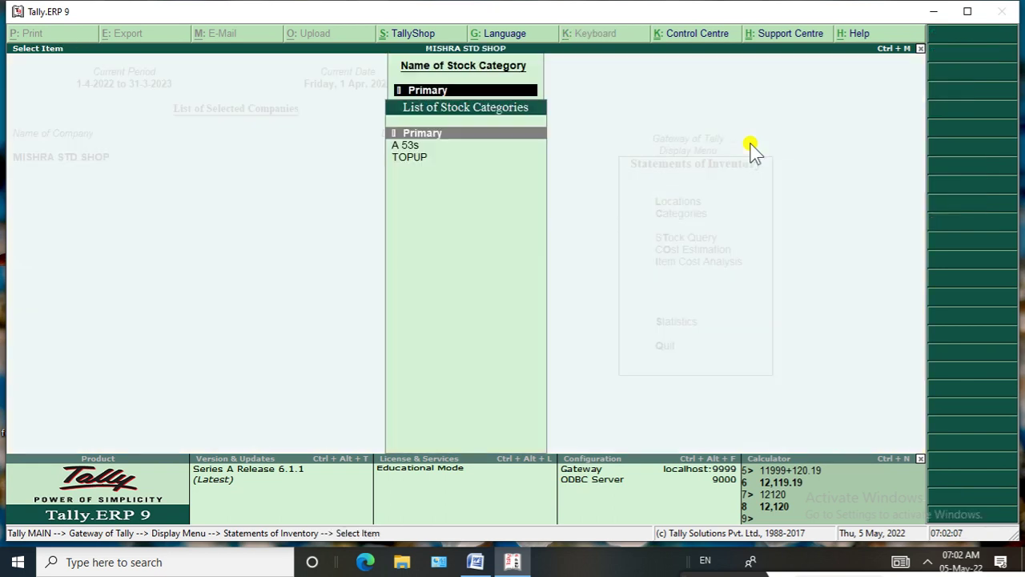
key("Return")
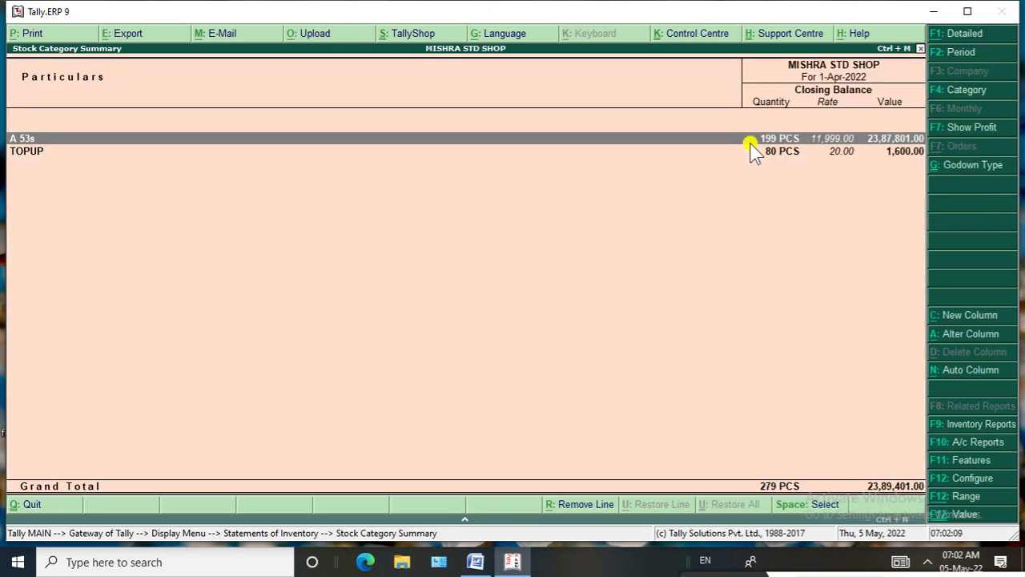
- Review the April stock vouchers of OPPO A53s in the A 53s category, and return to the stock category selection
key("Return")
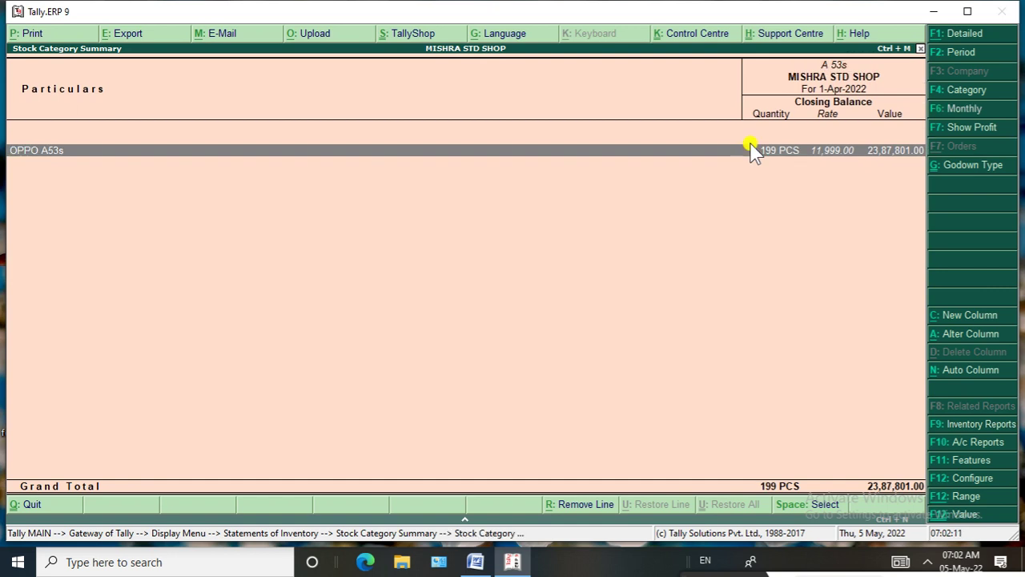
key("Return")
key("Return")
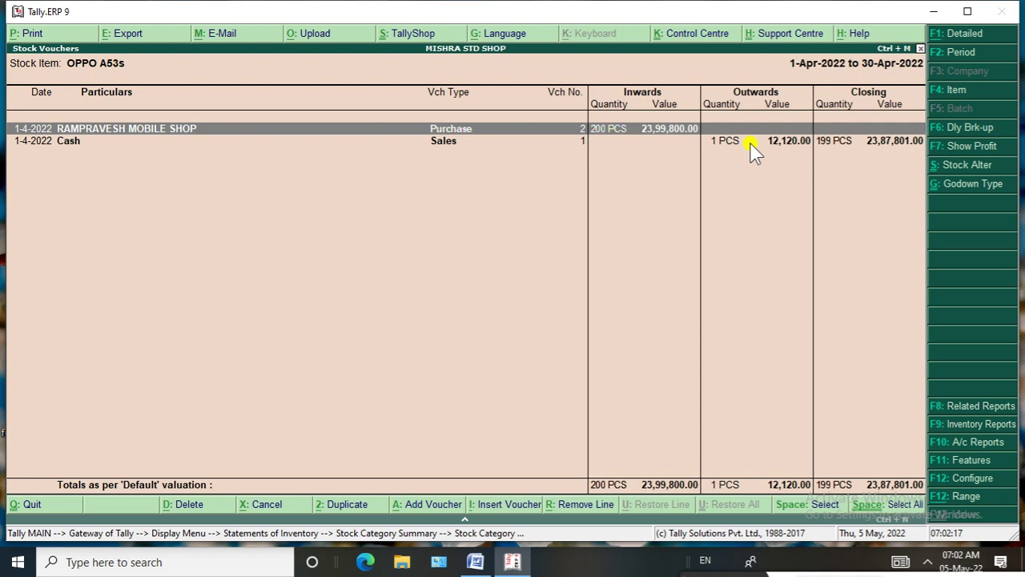
key("Escape")
key("Escape")
key("Escape")
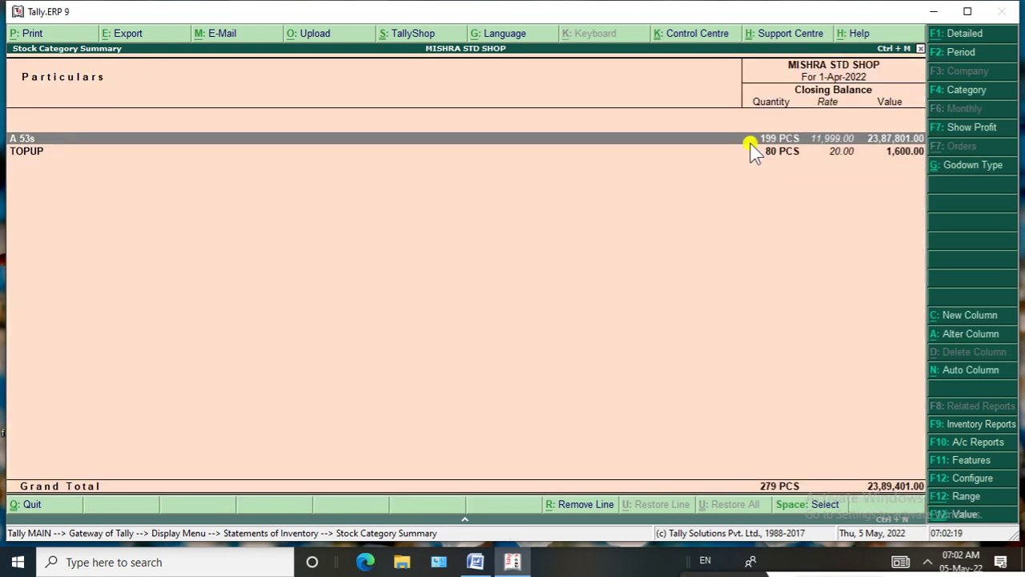
key("Escape")
- View COUPAN's monthly stock summary in the TOPUP category and leave the reports for the Gateway of Tally
key("Down")
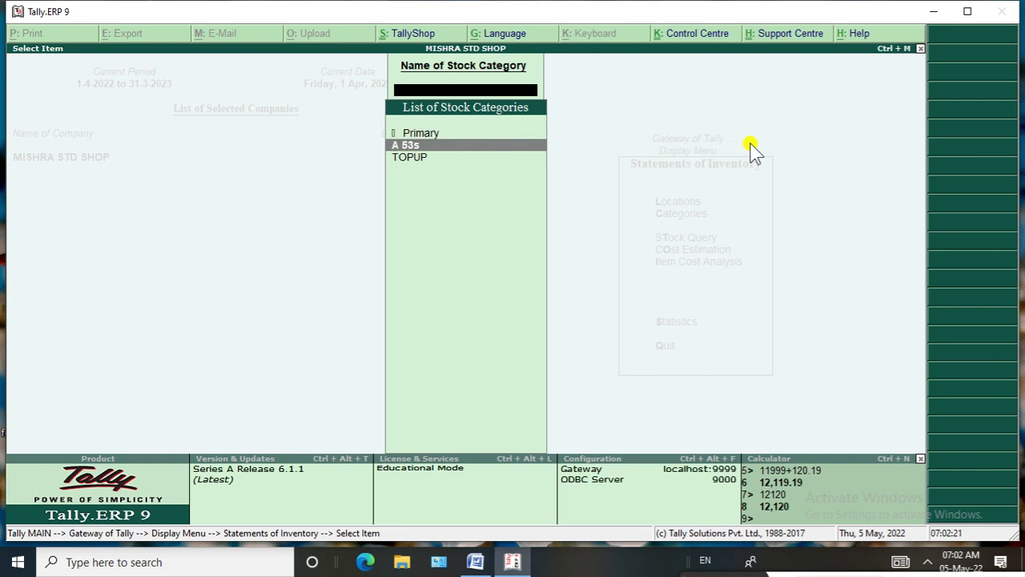
key("Down")
key("Return")
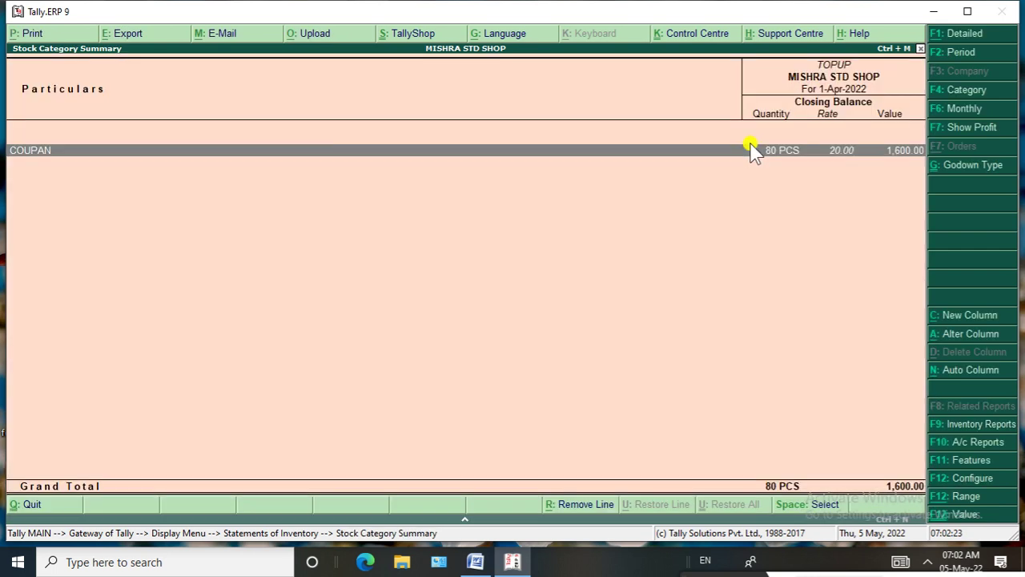
key("Return")
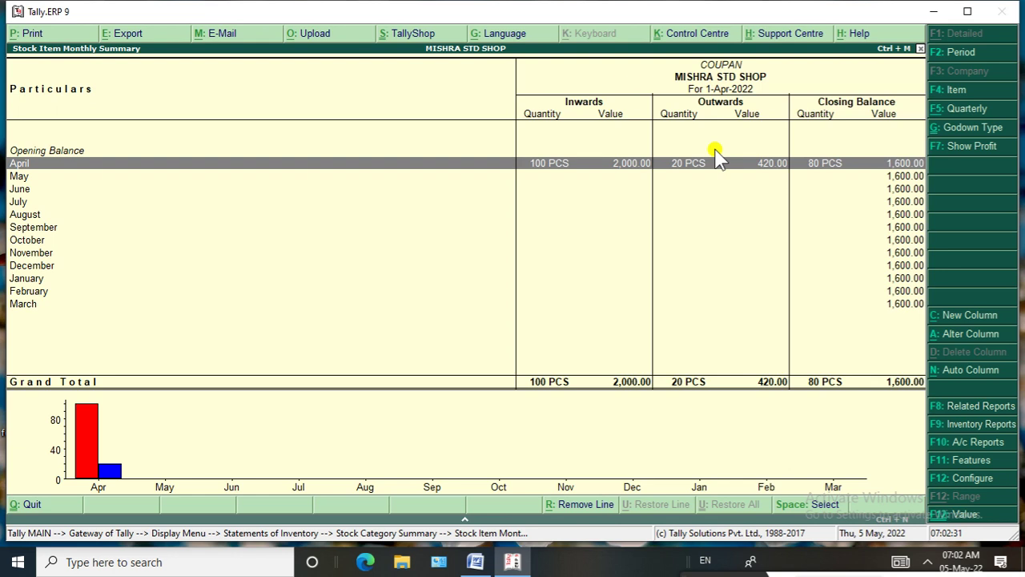
key("Escape")
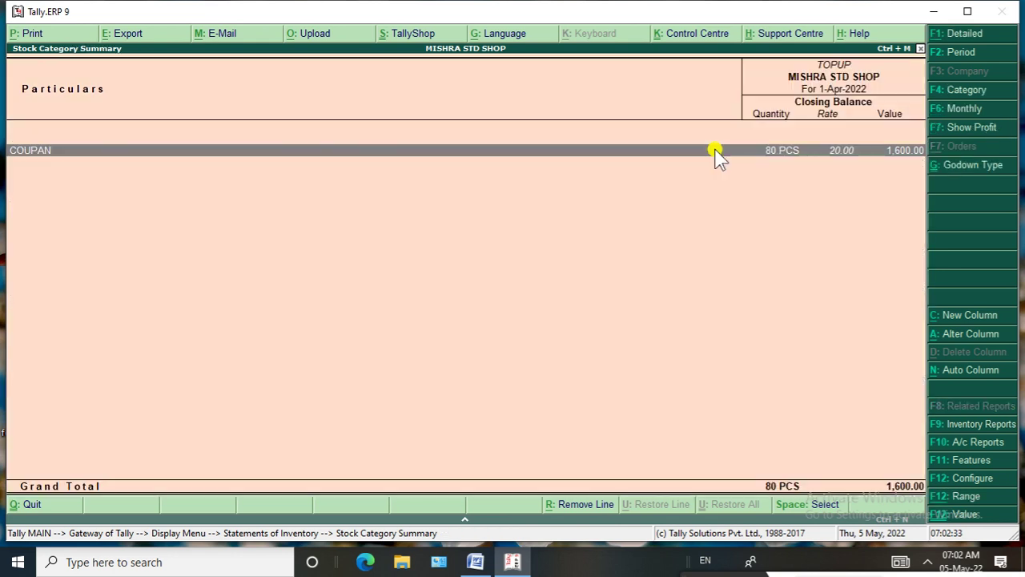
key("Escape")
key("Escape")
key("Escape")
key("Escape")
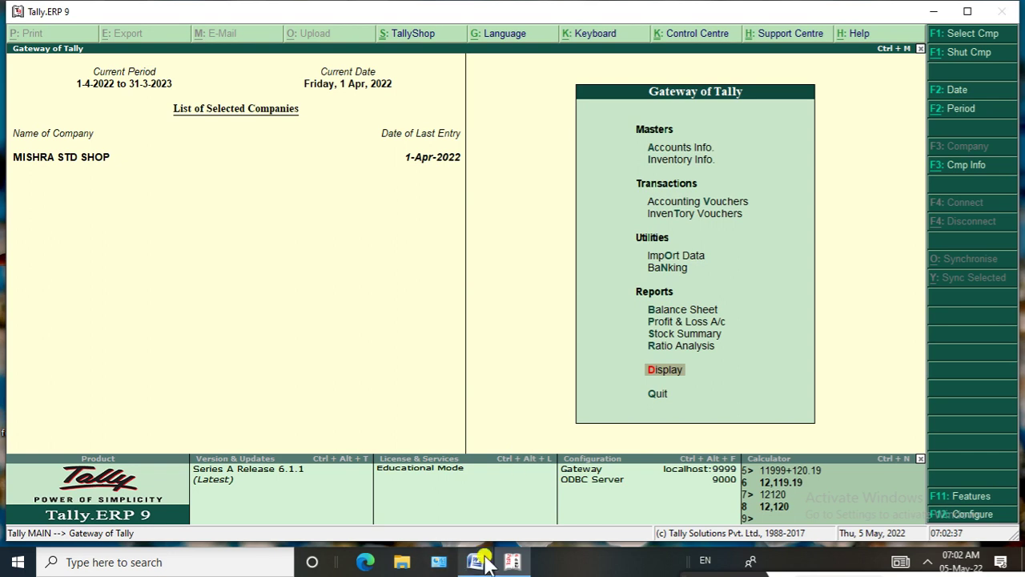
- Switch to Word to check the purchase details in the GODOWN document, and return to Tally.ERP 9
key("Escape")
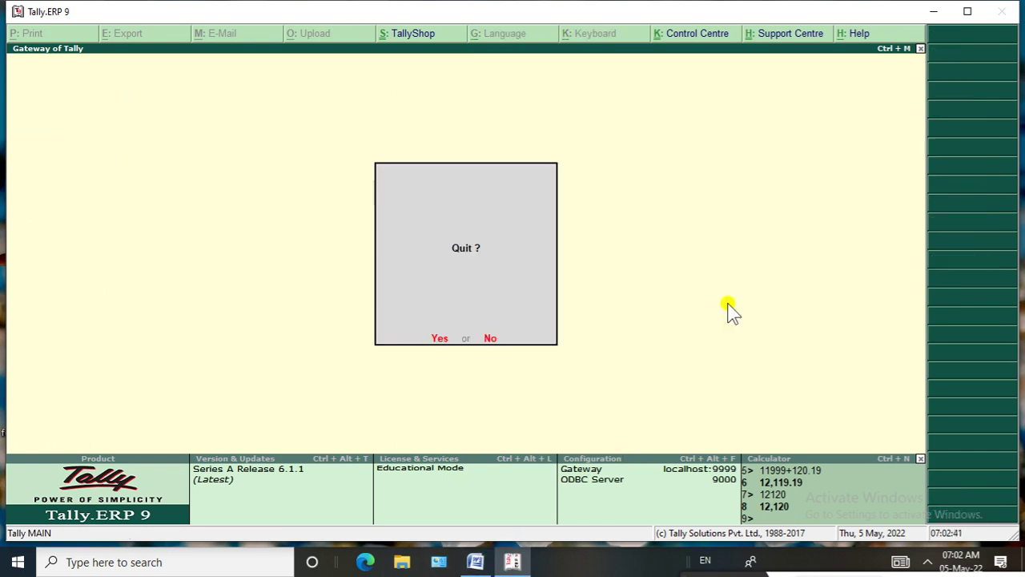
left_click(476, 563)
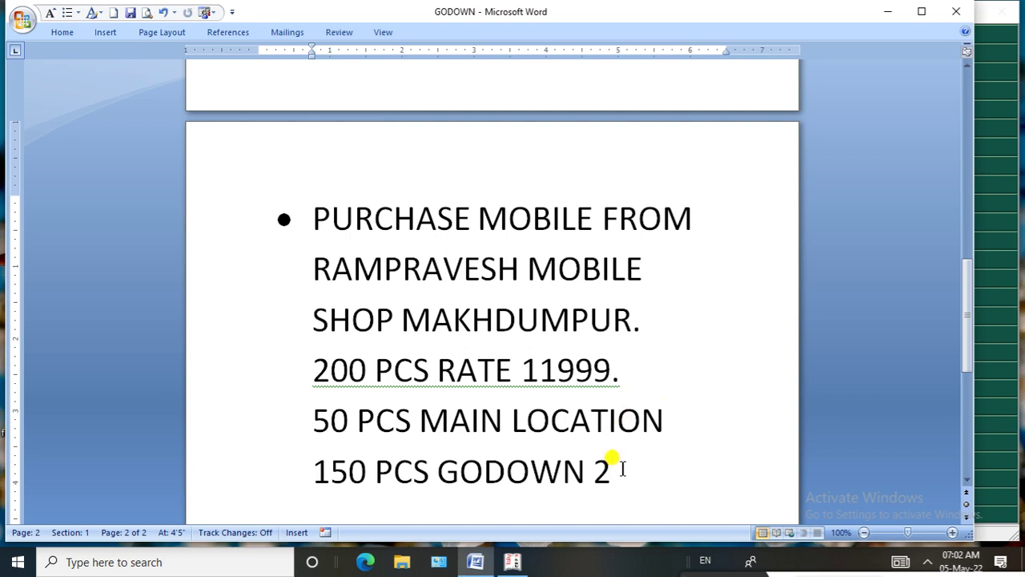
left_click(655, 327)
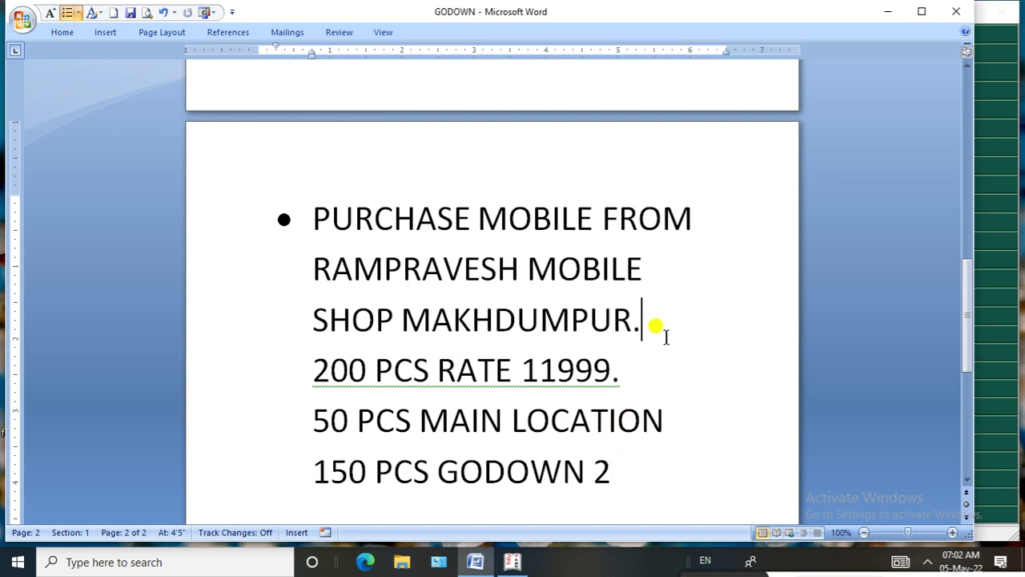
left_click(511, 564)
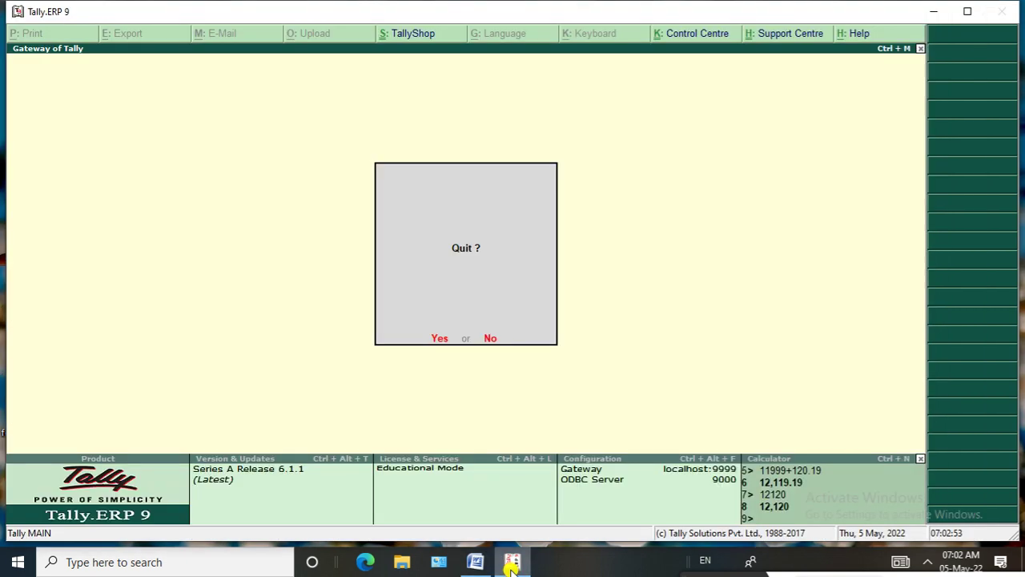
- Quit Tally.ERP 9 and close the GODOWN document in Word
key("Escape")
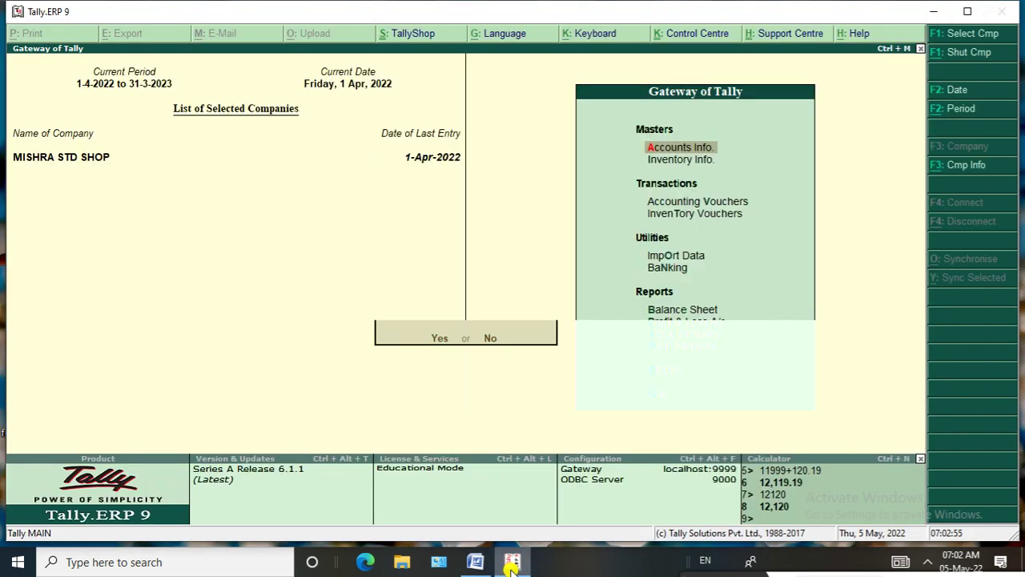
key("Escape")
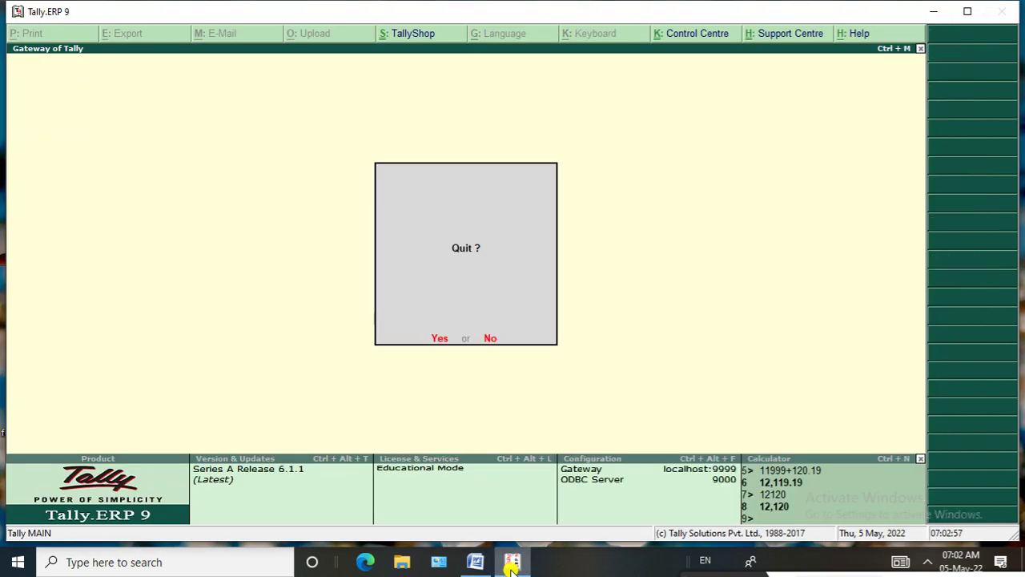
key("Escape")
key("Escape")
key("Return")
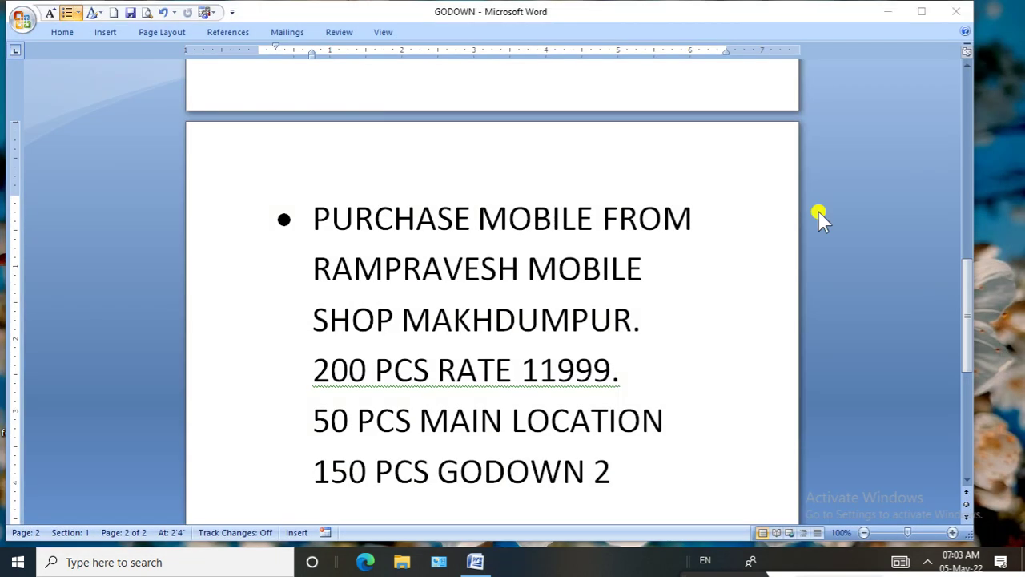
left_click(956, 12)
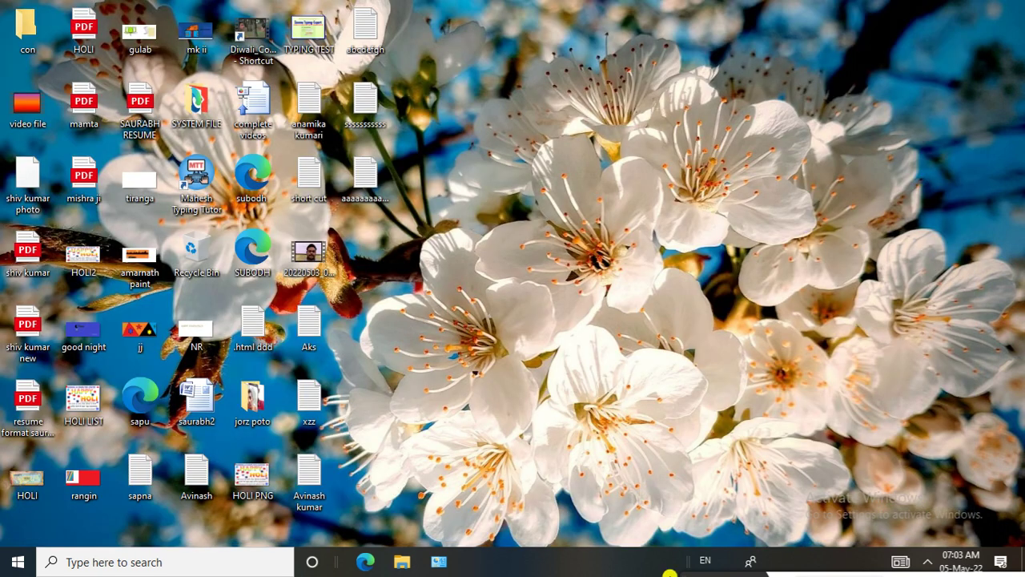
mouse_move(680, 568)
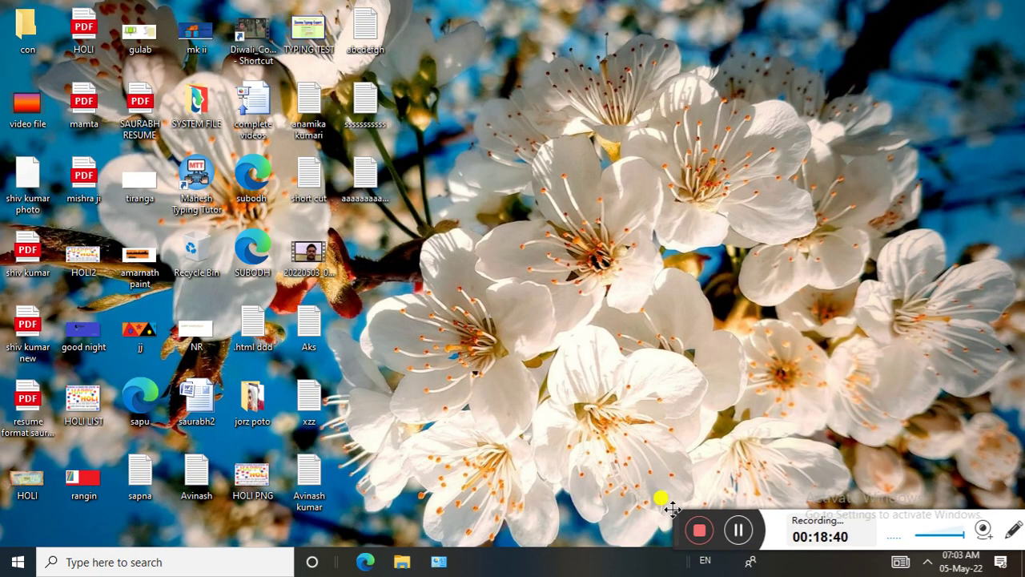